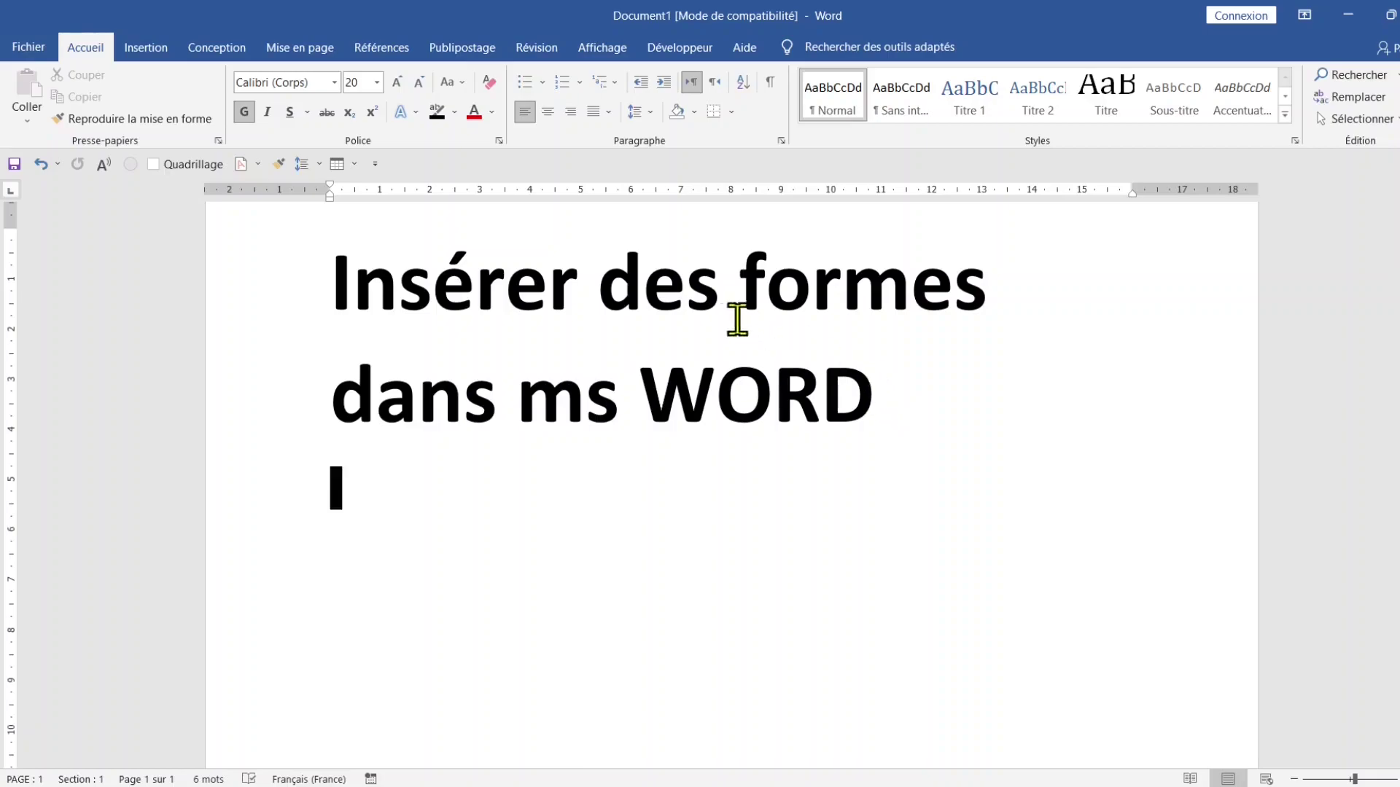
Generate placeholder paragraphs on a new line below the title "Insérer des formes dans ms WORD" with the formula =lorem()
left_click_drag(332, 264, 799, 397)
left_click(902, 388)
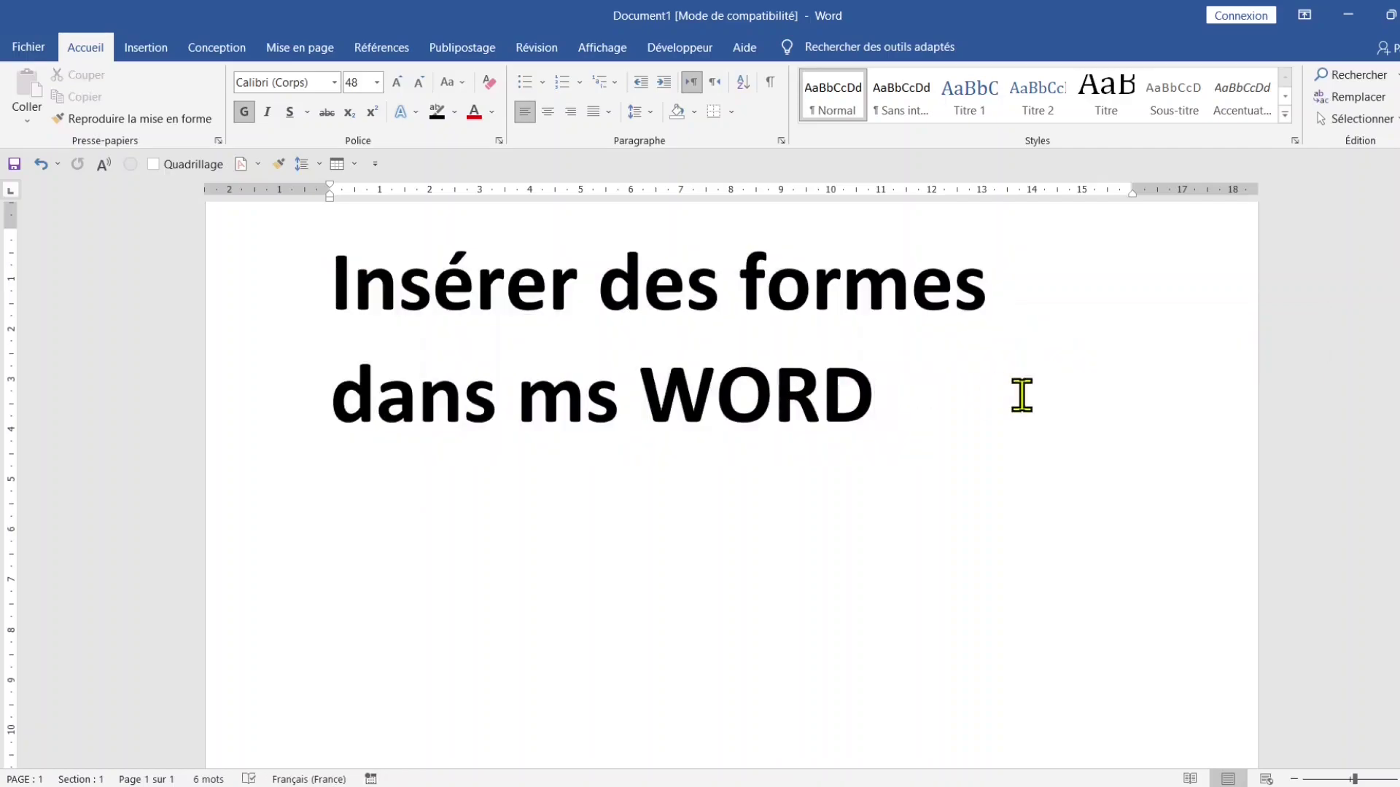
key("Return")
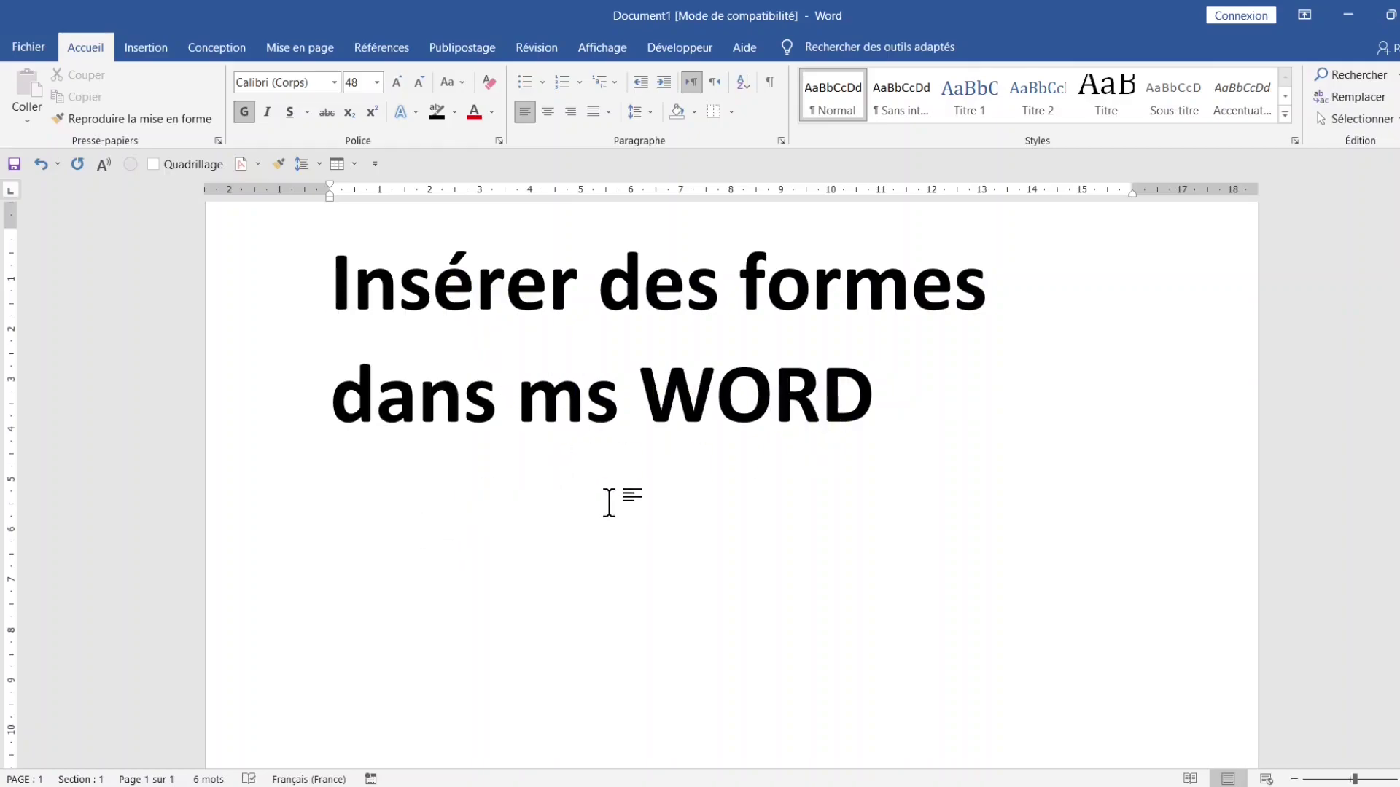
type("=")
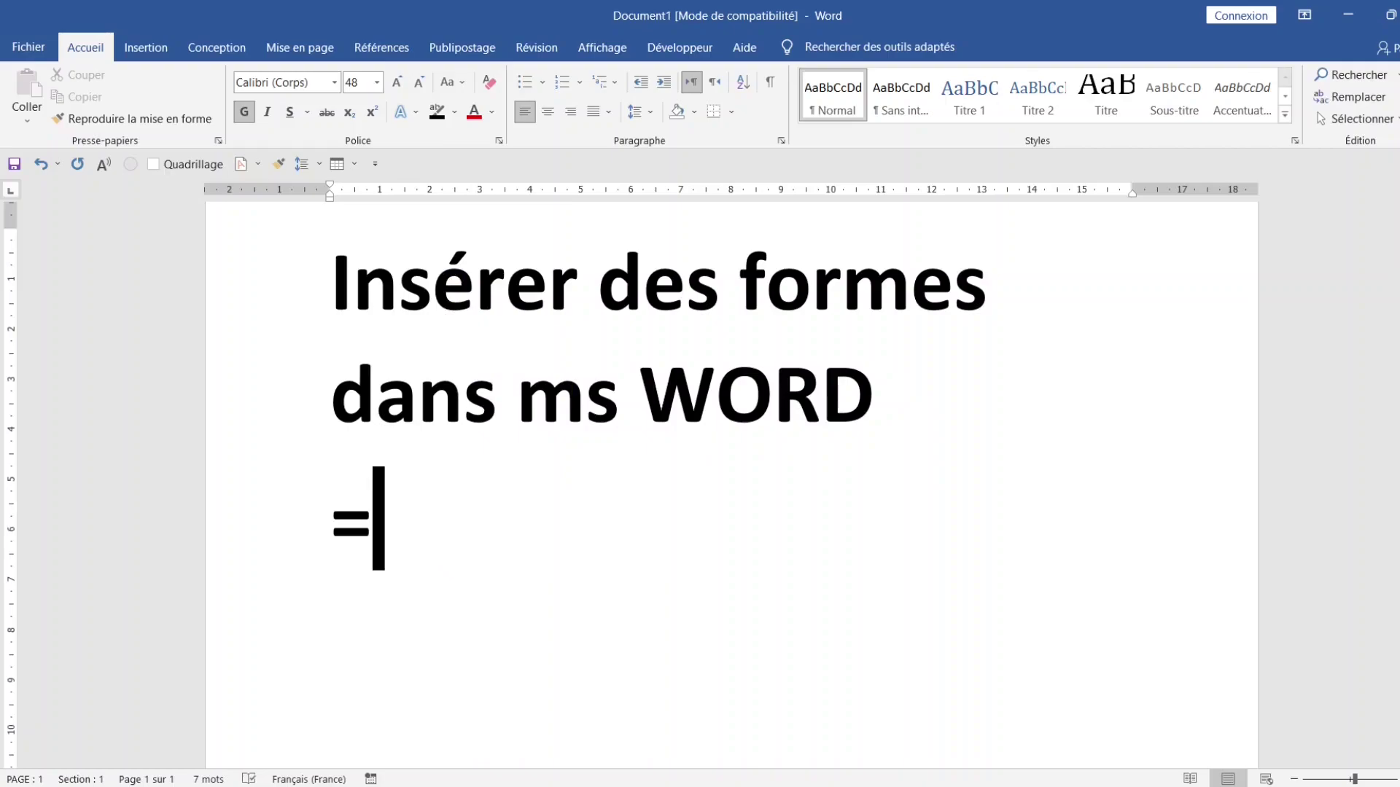
type("lorem")
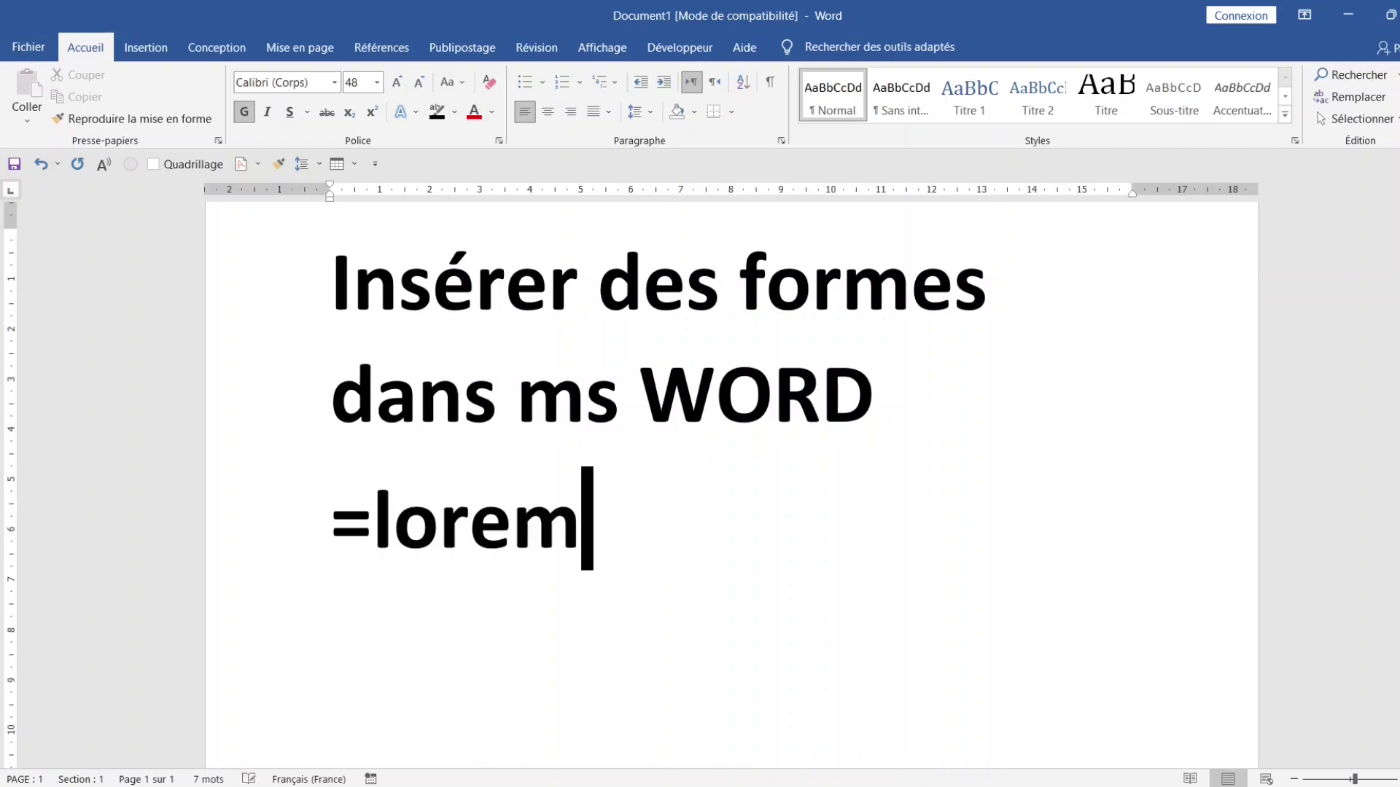
type("()")
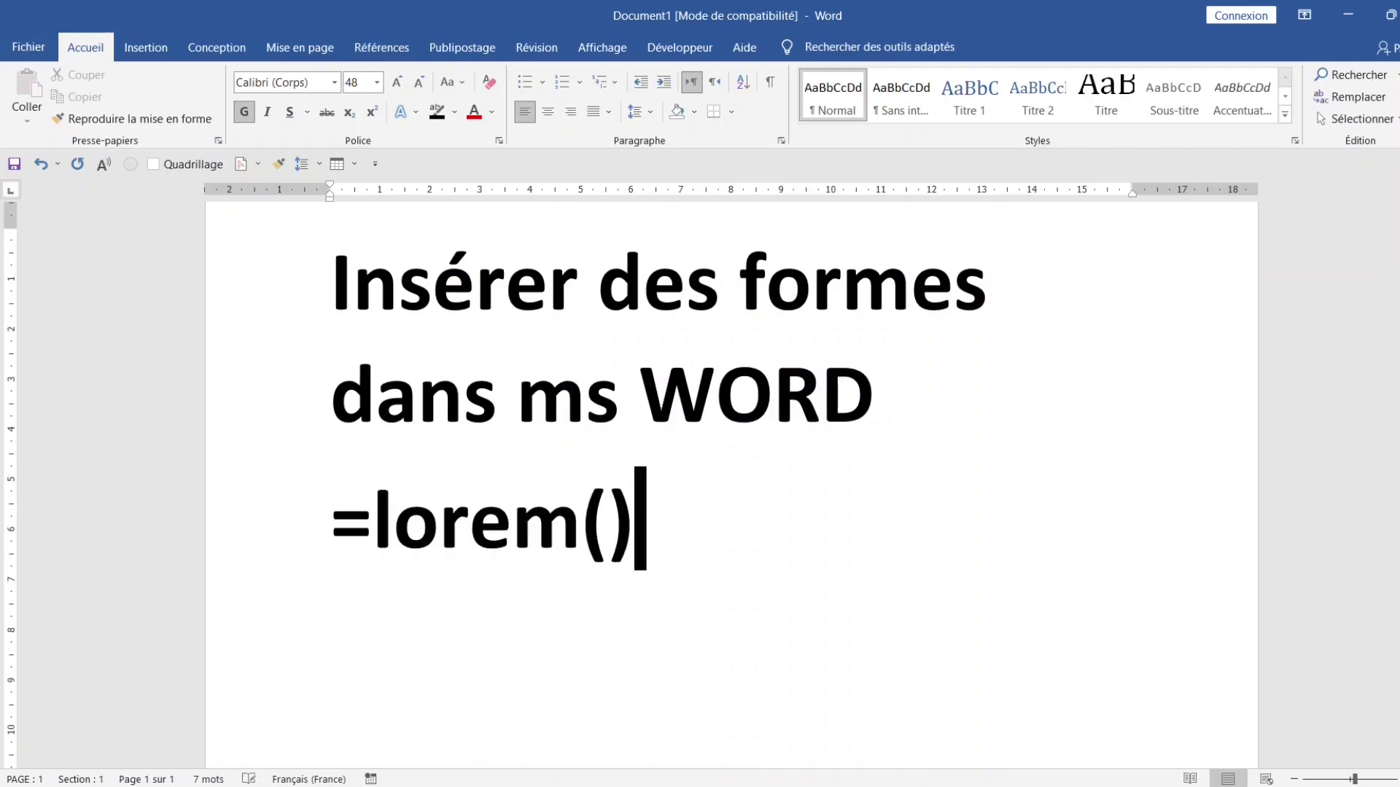
key("Return")
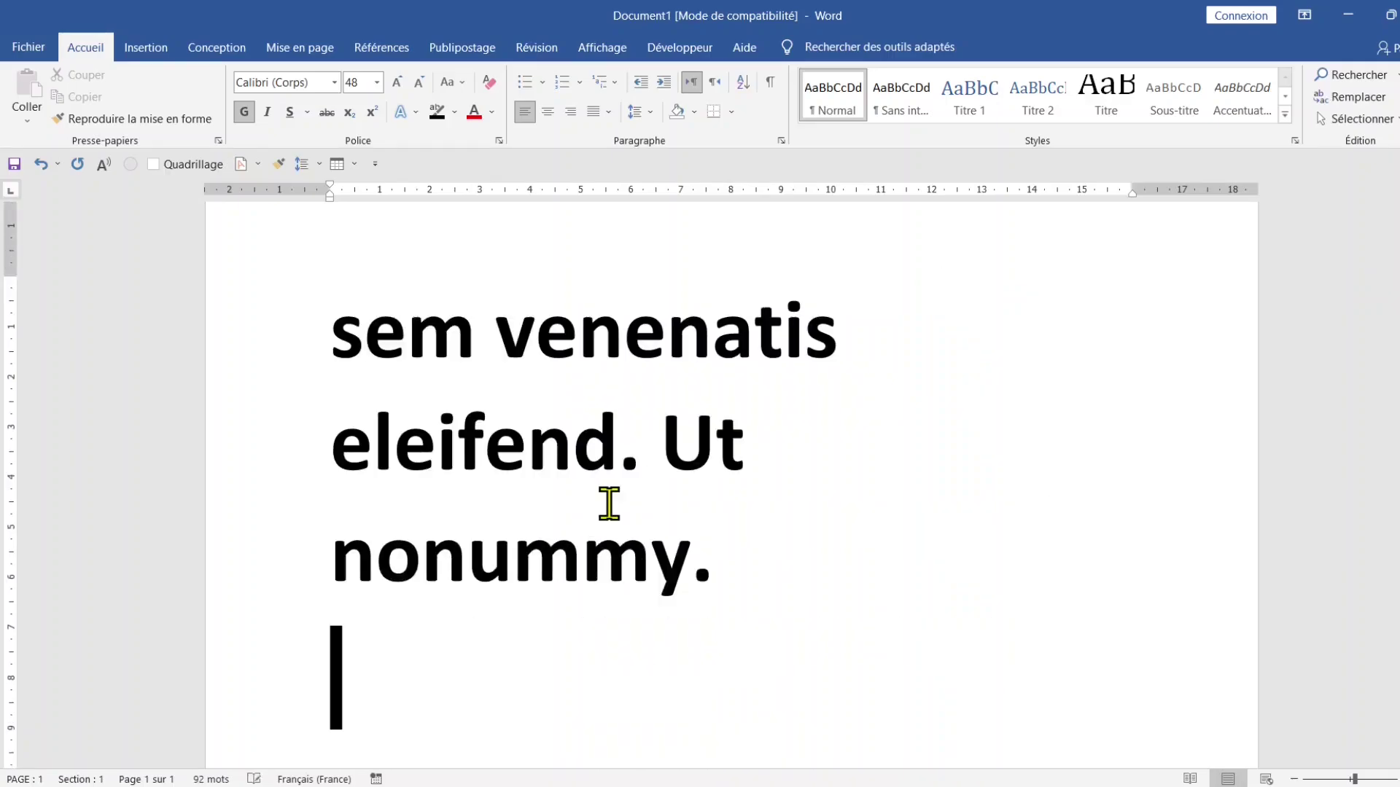
Draw a horizontal scroll banner shape, about 15.2 cm wide and 5.2 cm high, just below the paragraph ending in "augue."
left_click(1296, 779)
left_click(1296, 779)
left_click(1296, 779)
left_click(1297, 780)
left_click(1296, 779)
left_click(1297, 779)
left_click(1296, 779)
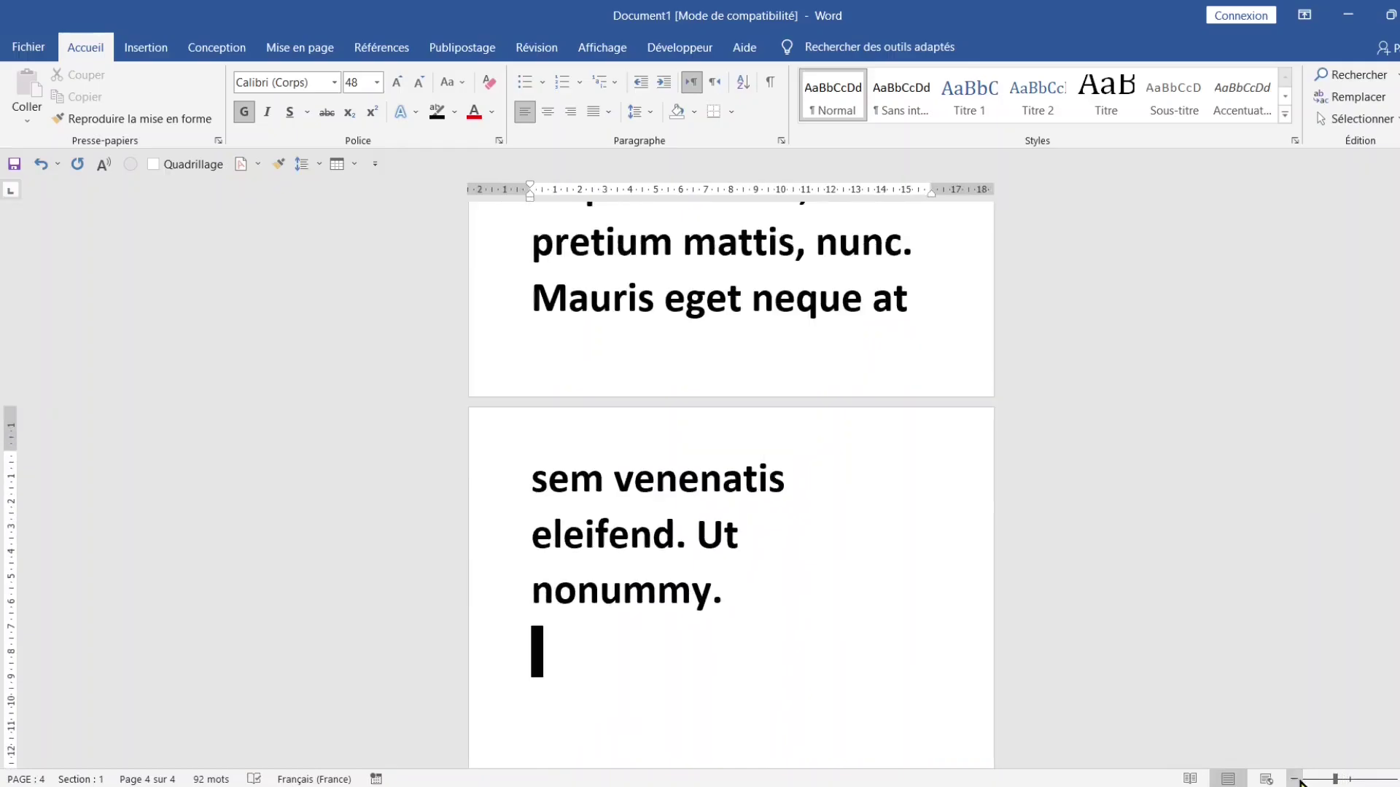
left_click(1296, 779)
scroll(823, 251, "up", 2)
scroll(831, 256, "up", 1)
left_click(695, 276)
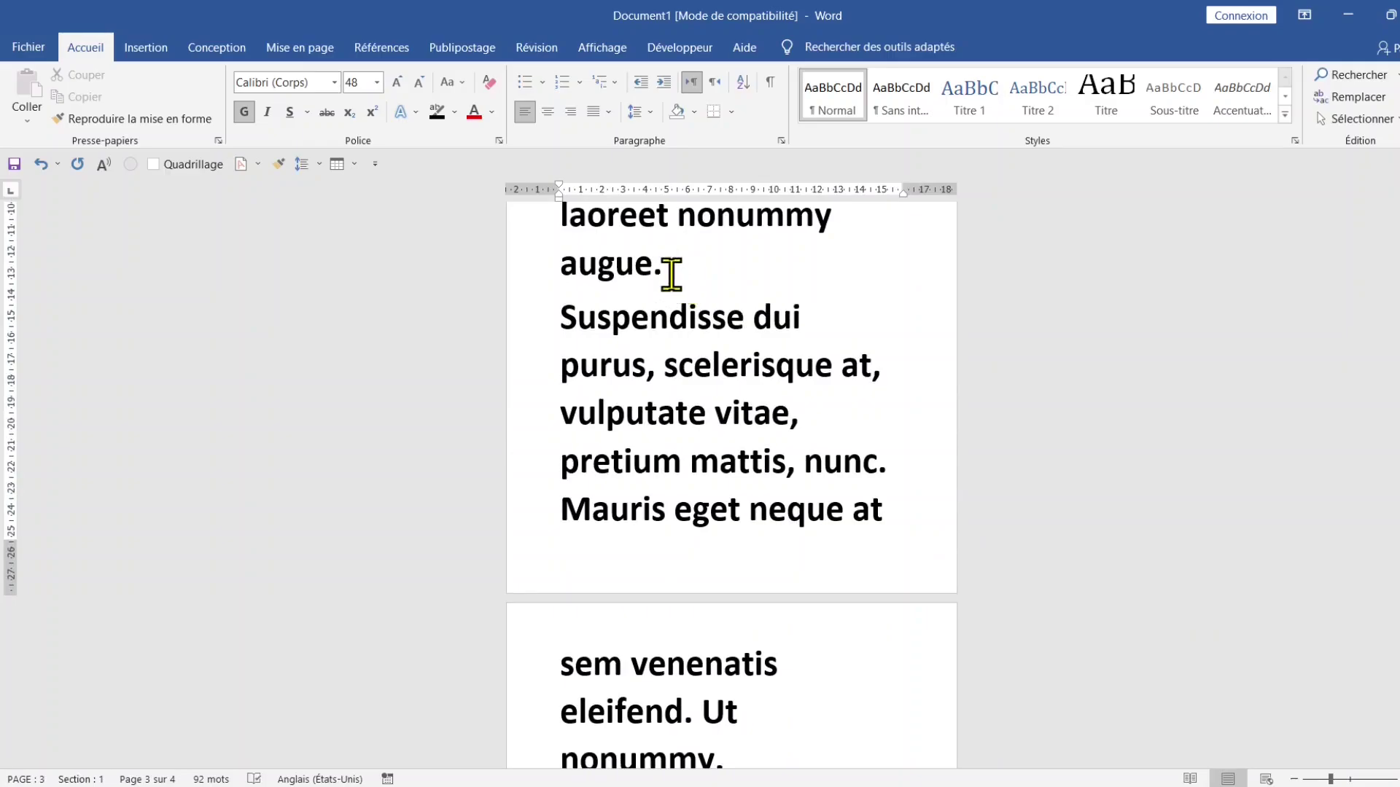
left_click(142, 47)
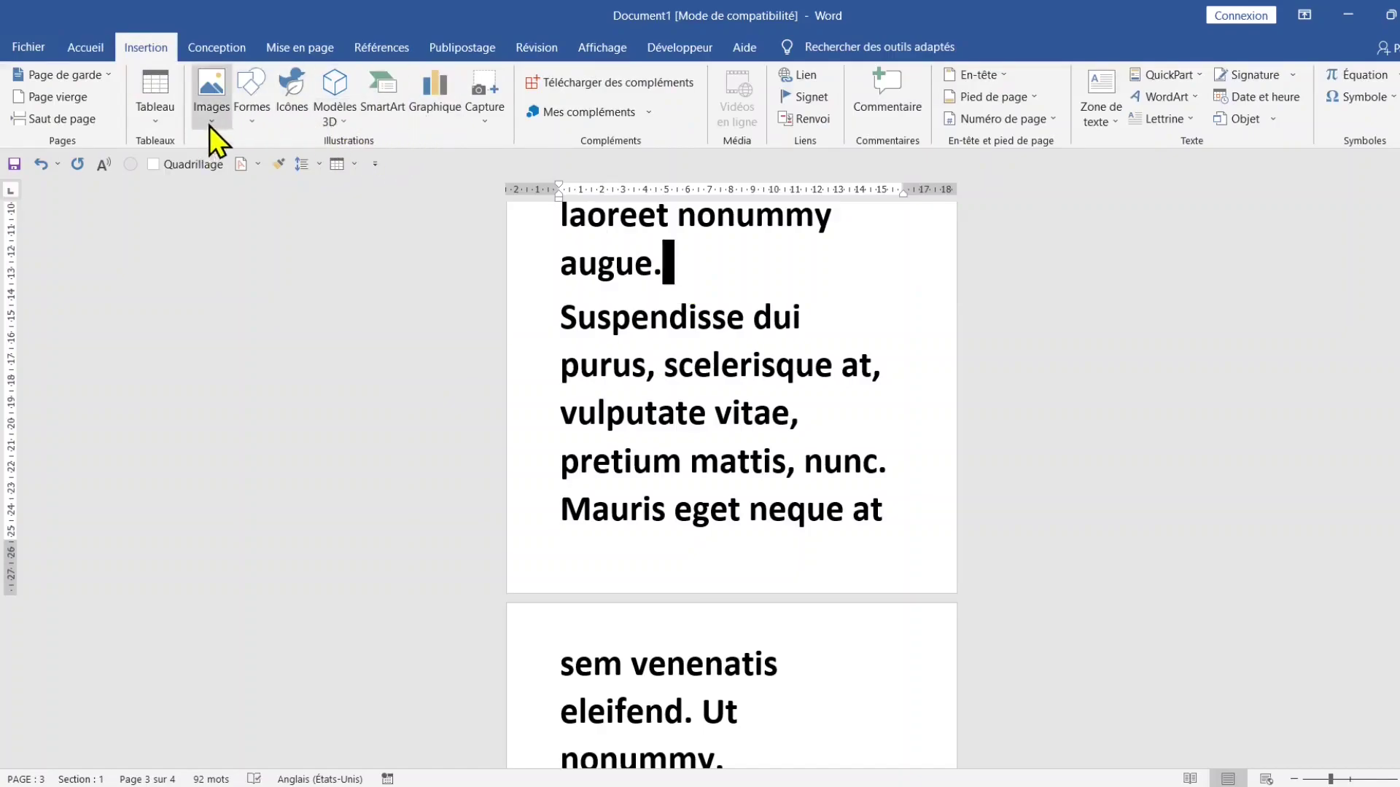
left_click(253, 102)
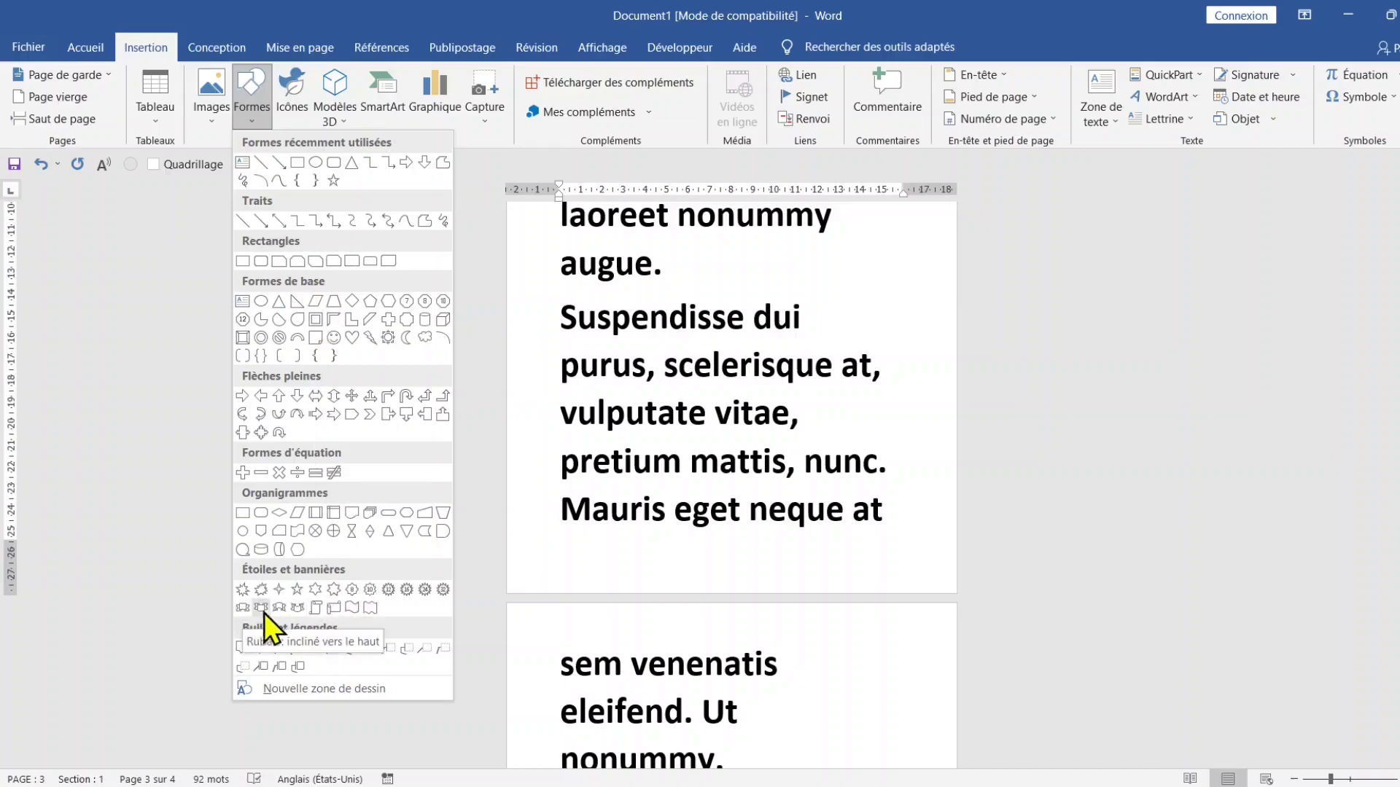
left_click(336, 605)
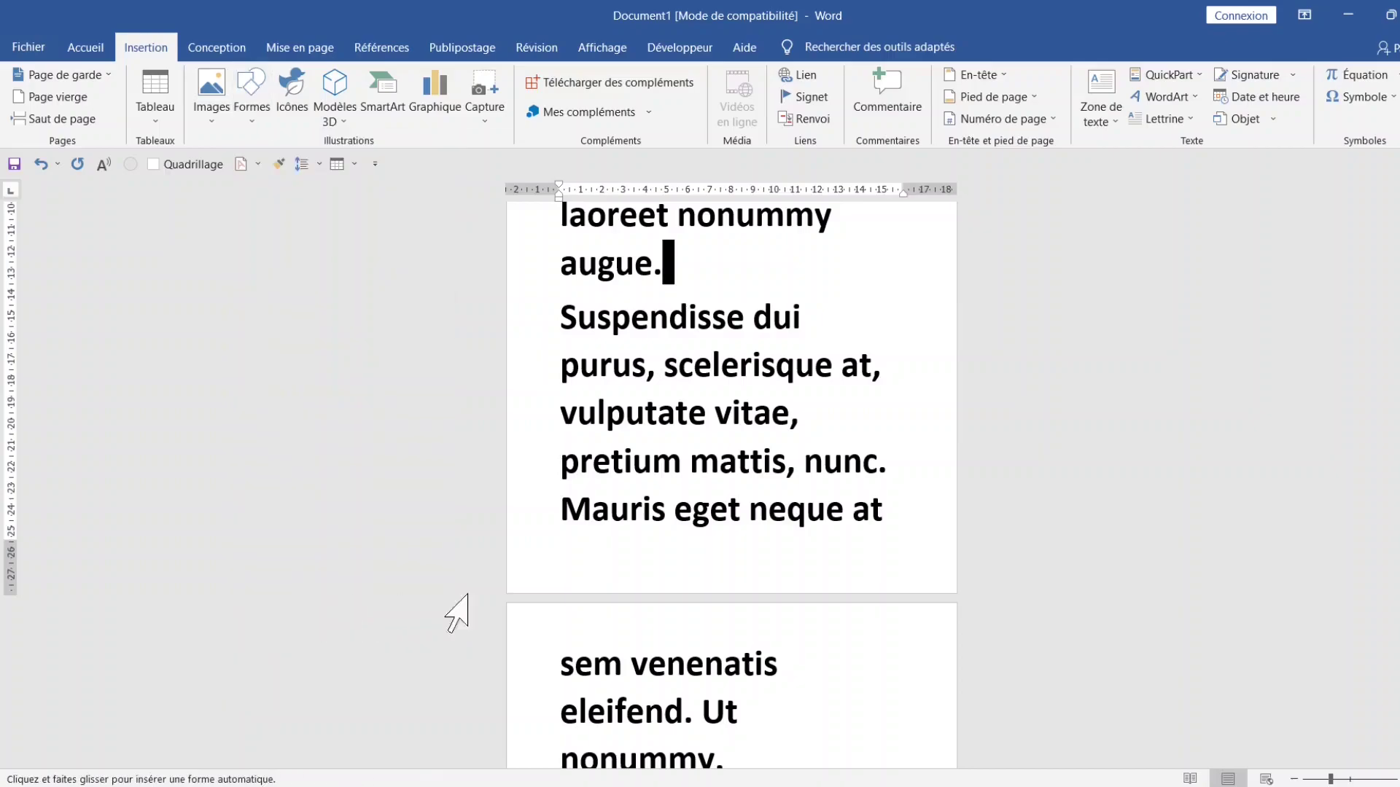
left_click_drag(564, 278, 892, 376)
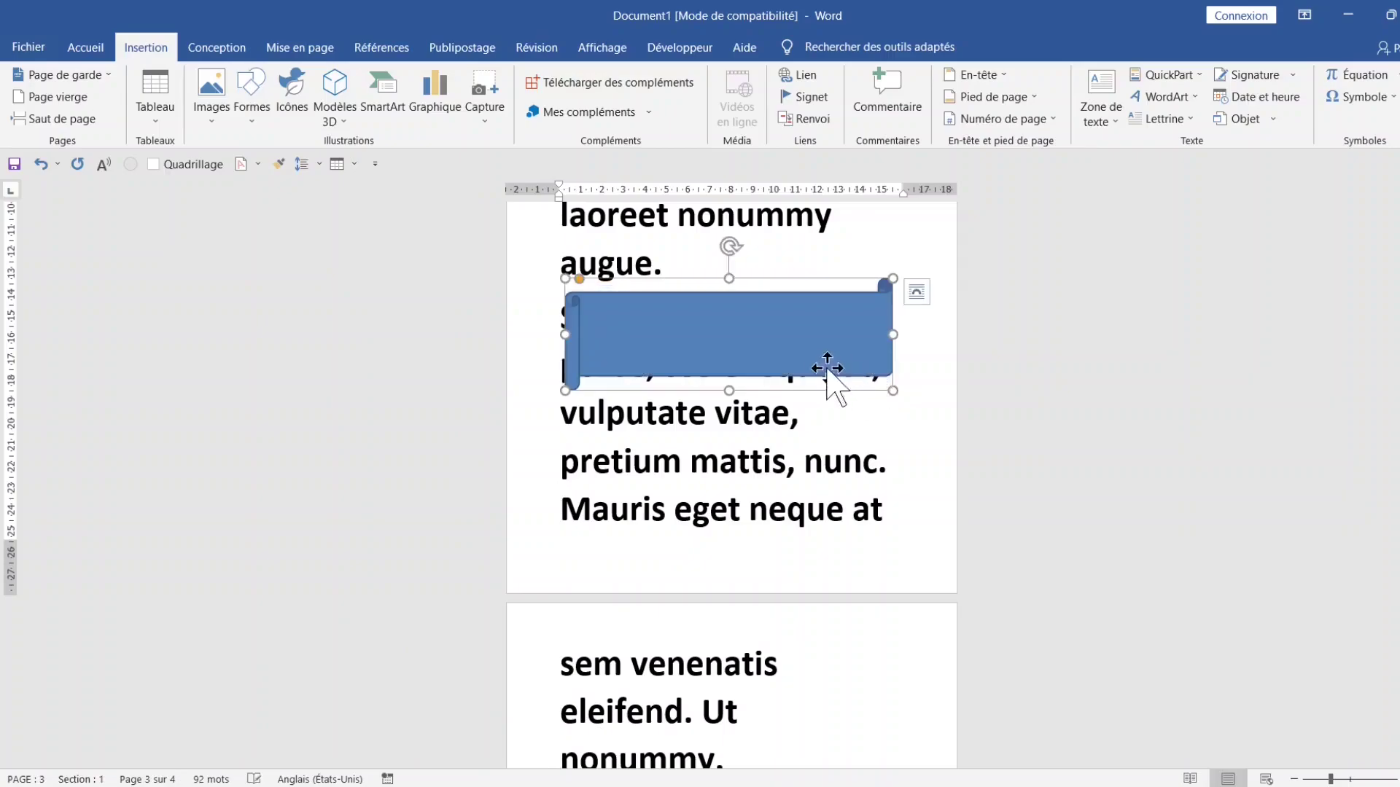
Insert blank lines after "augue." so the paragraph starting with "Suspendisse dui" moves out from behind the scroll shape
left_click(684, 251)
key("Return")
key("Return")
key("Return")
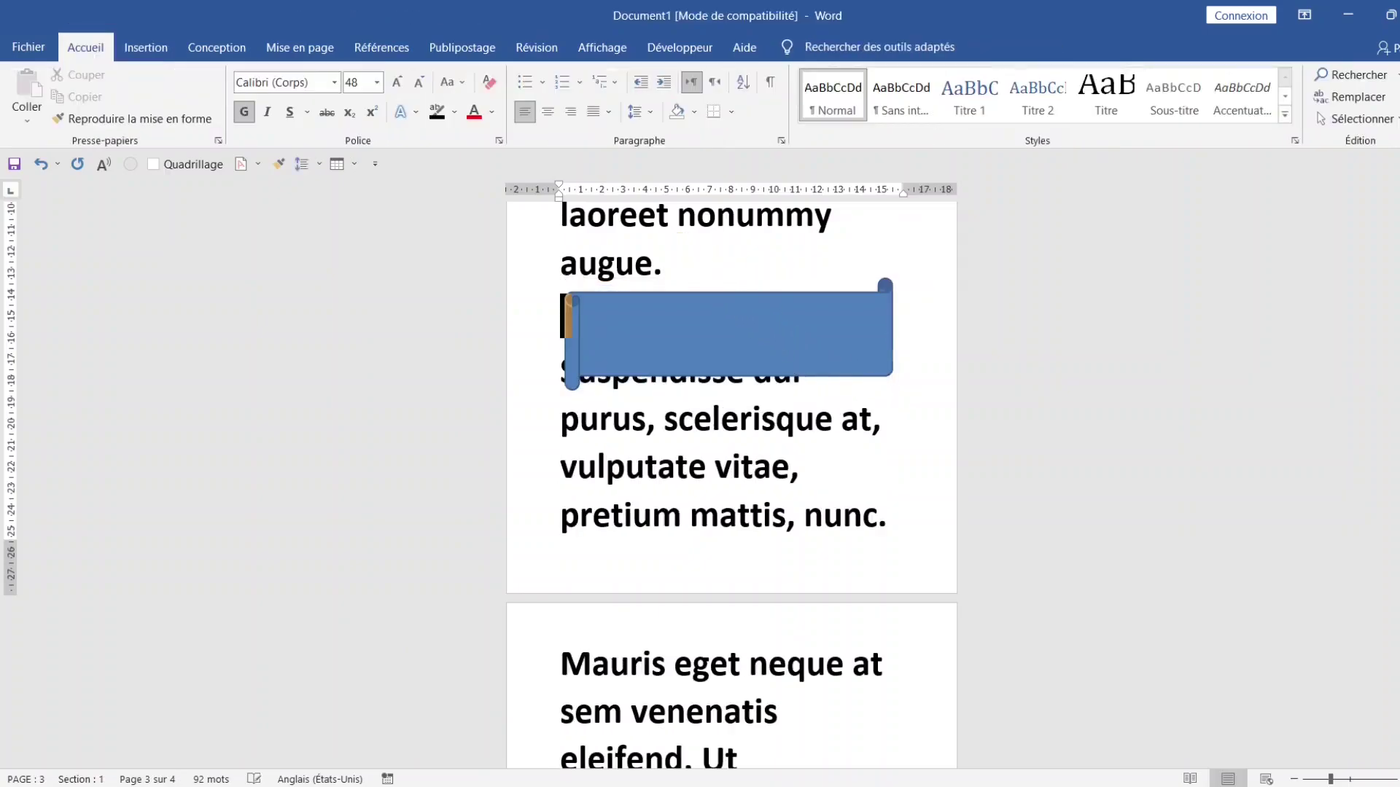
key("Return")
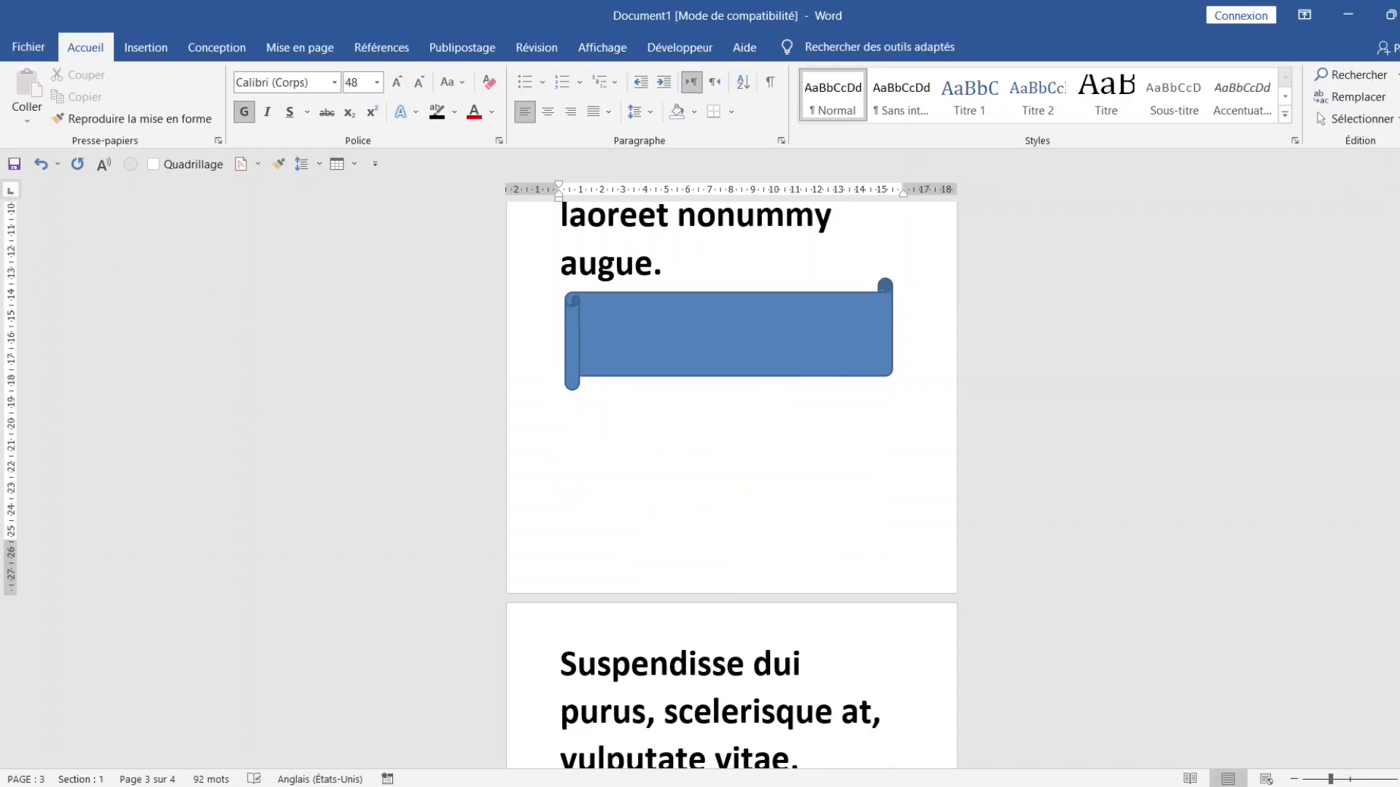
Try the black and blue shape styles on the scroll shape, settling on the glossy black style in the last row of theme styles
left_click(665, 325)
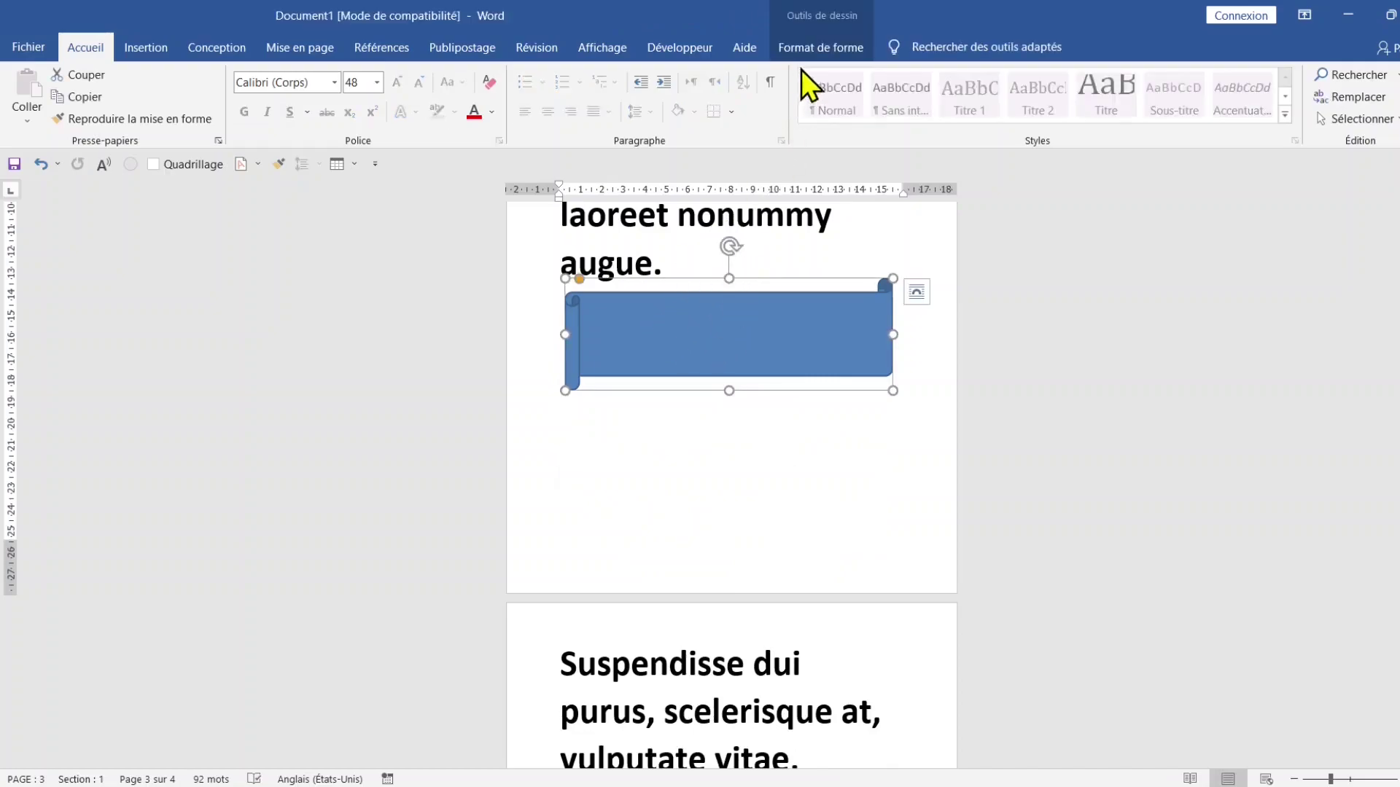
left_click(821, 49)
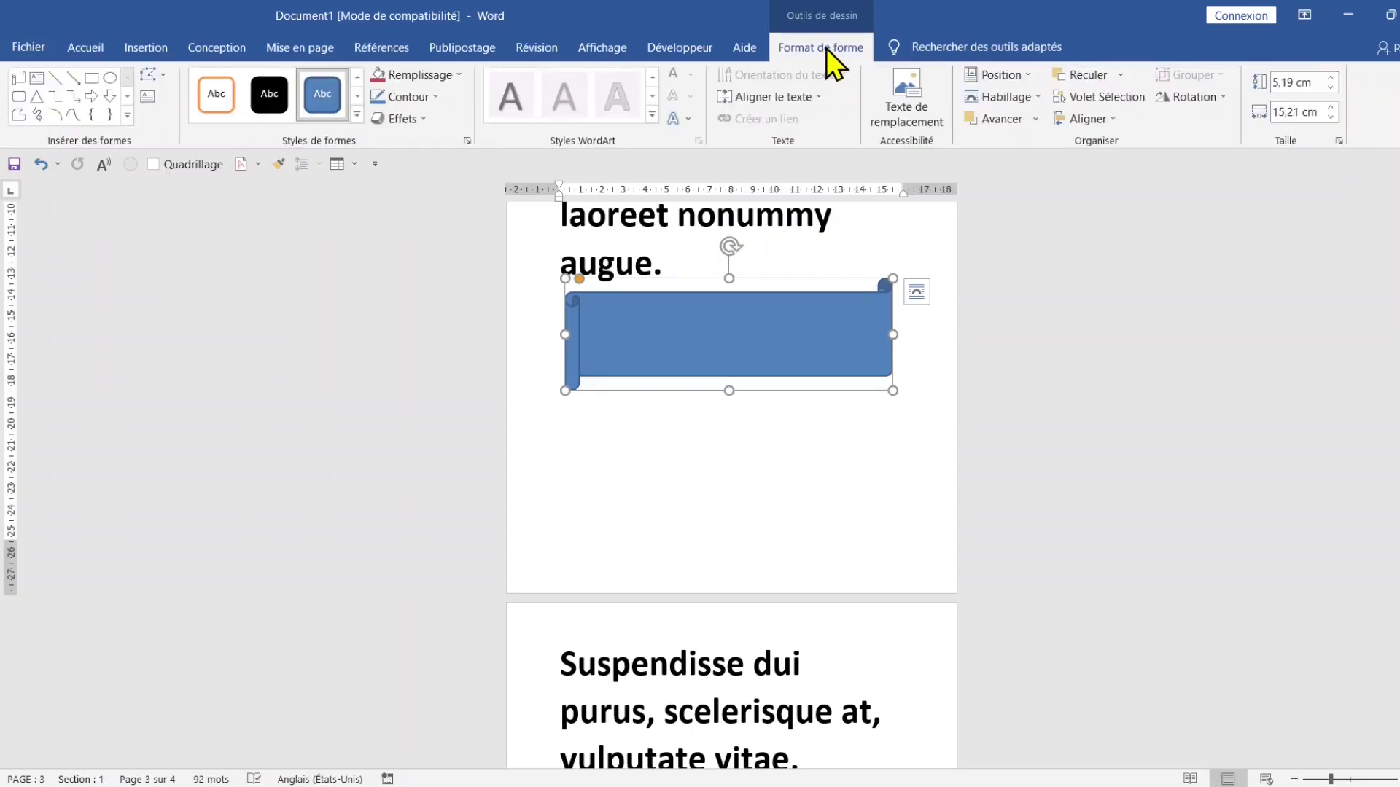
left_click(260, 110)
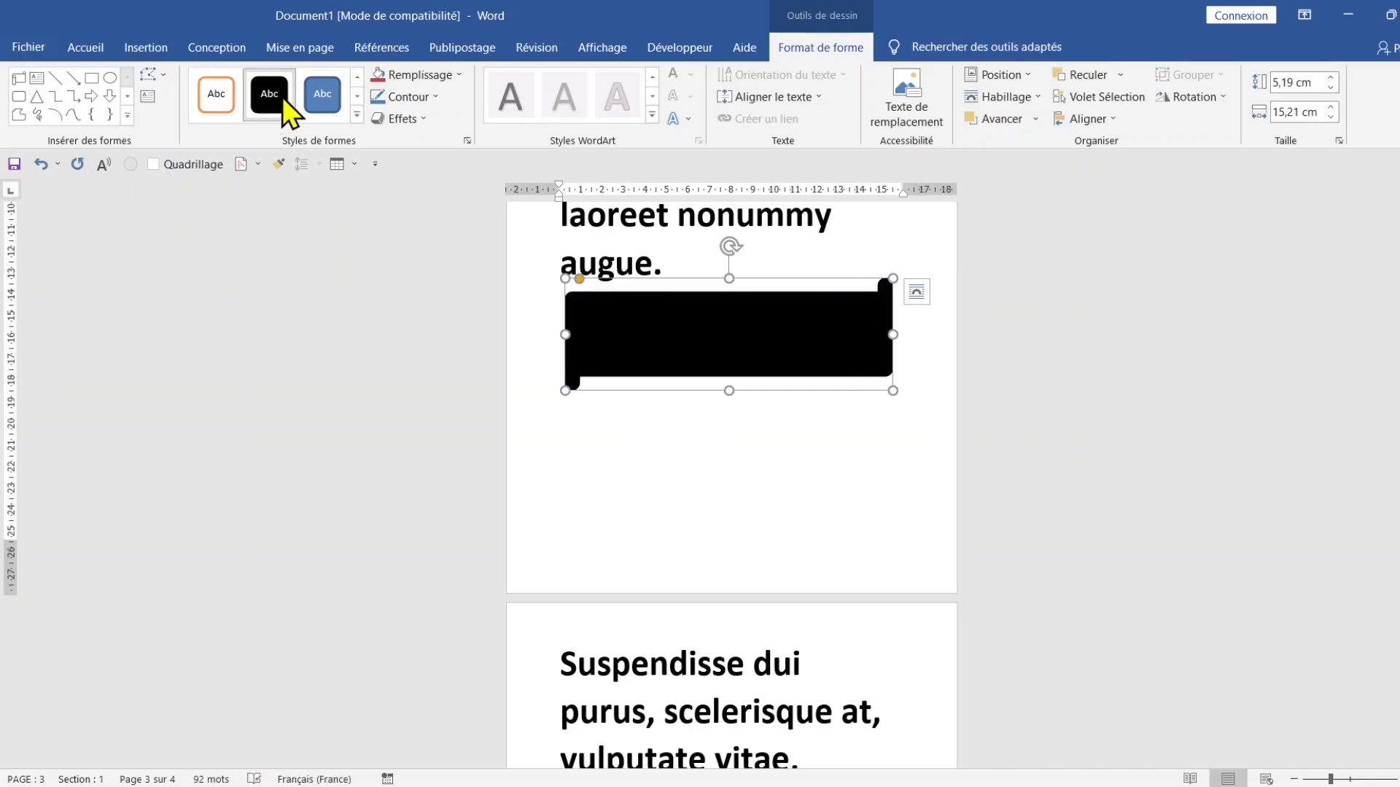
left_click(319, 93)
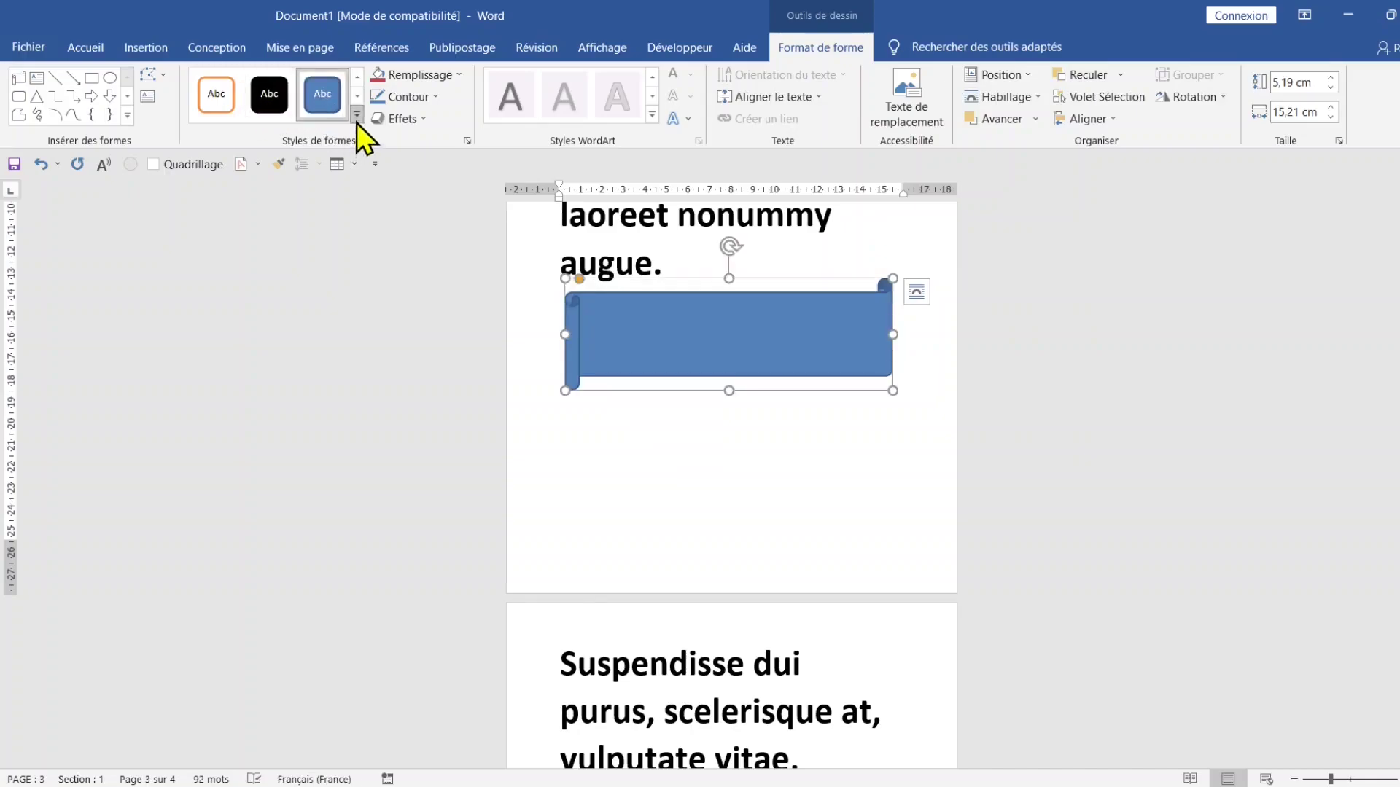
left_click(357, 120)
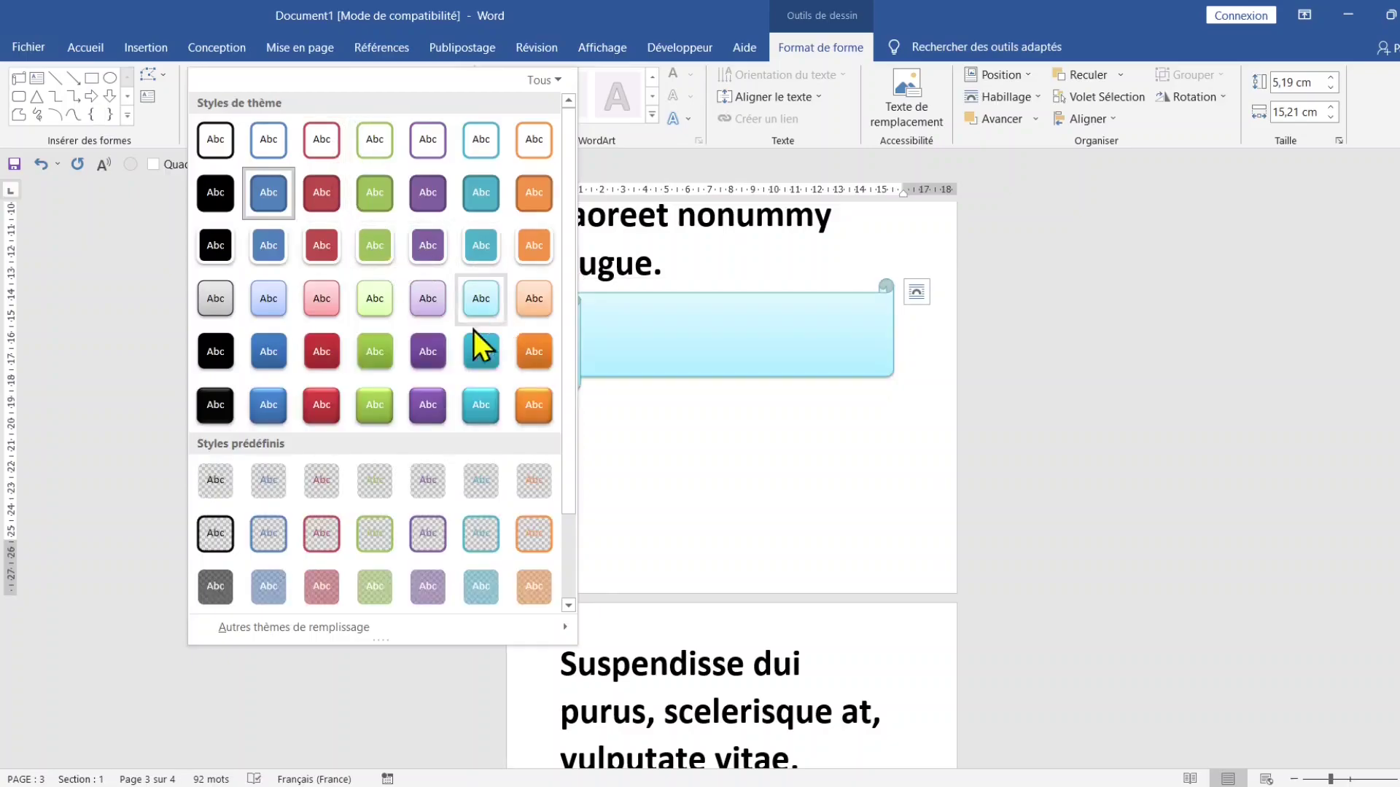
left_click(216, 406)
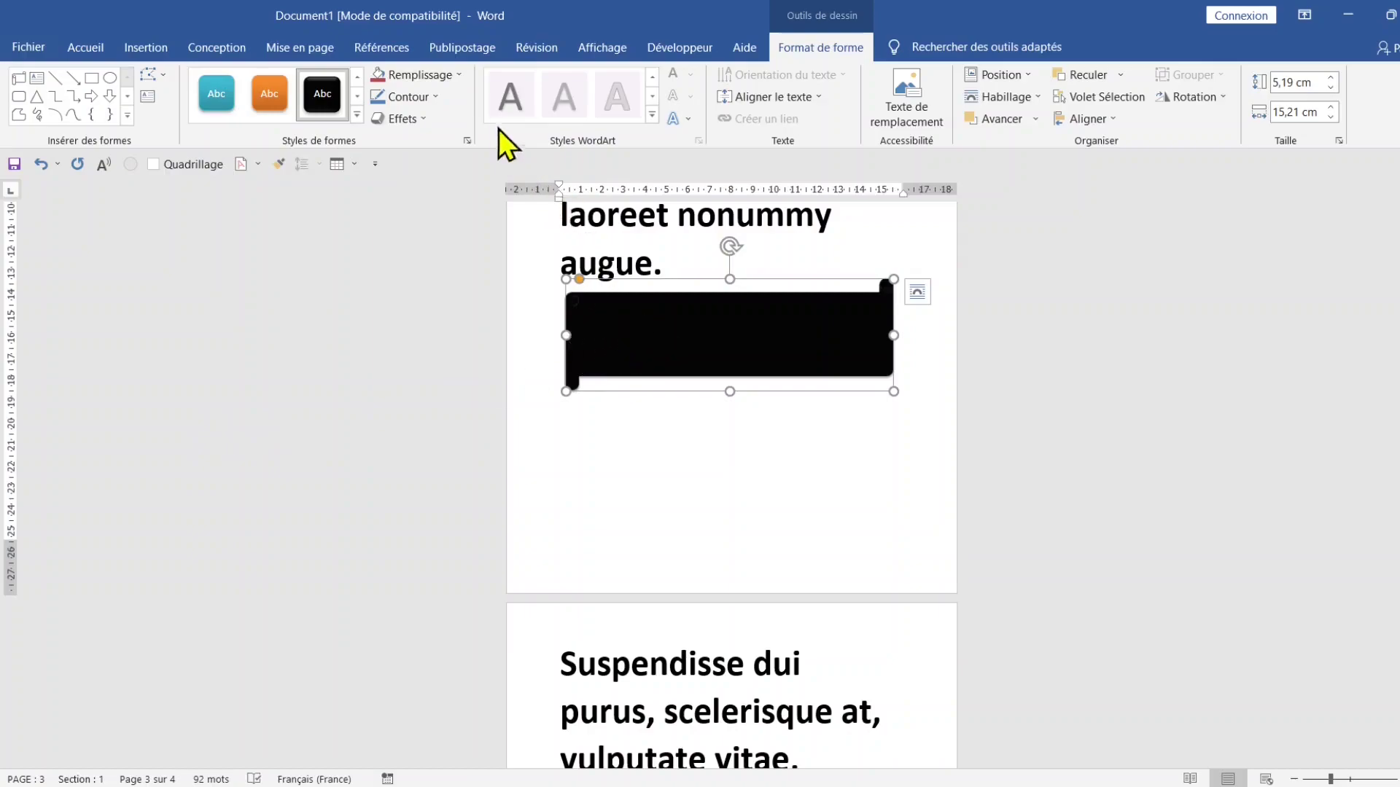
Fill the scroll shape with the standard dark blue and give it a yellow outline 4½ pt thick
left_click(464, 76)
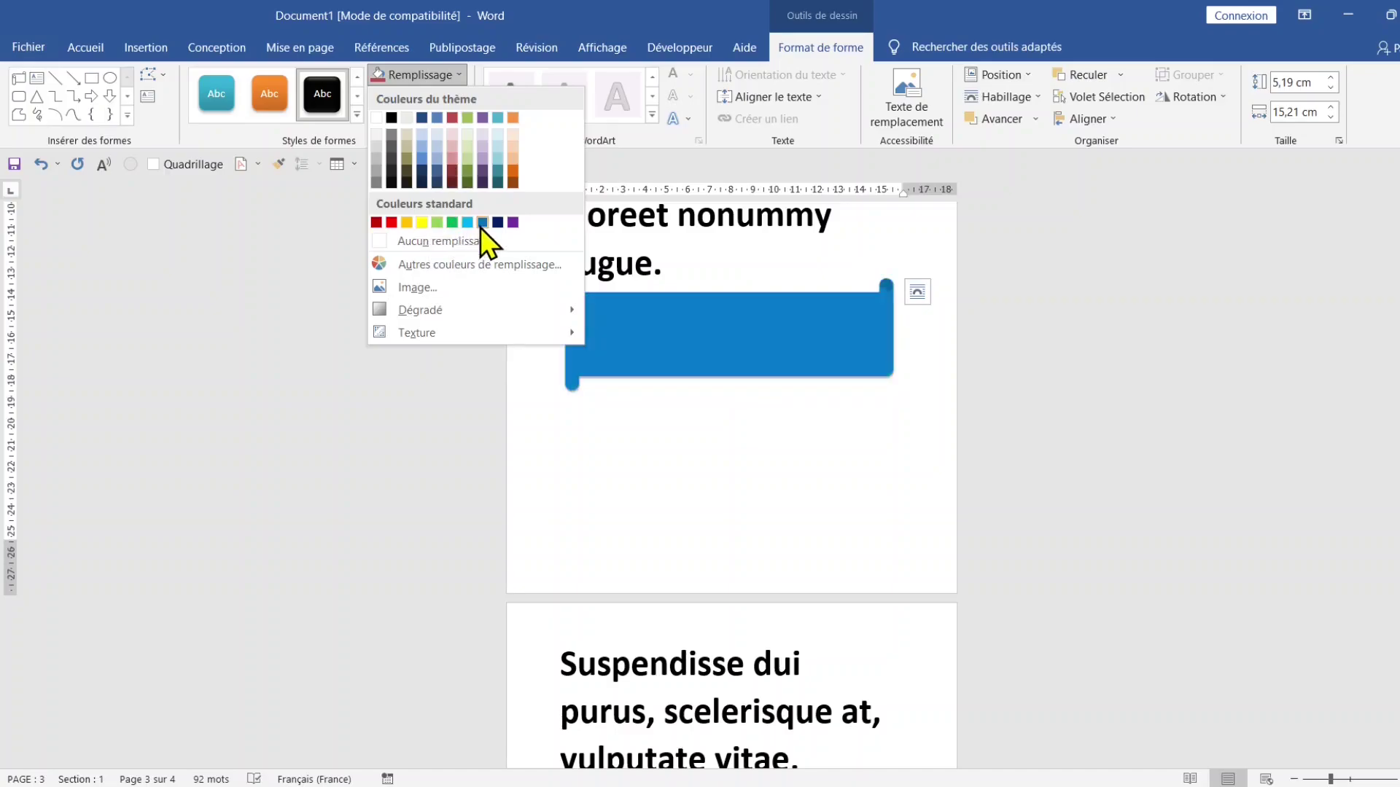
left_click(498, 222)
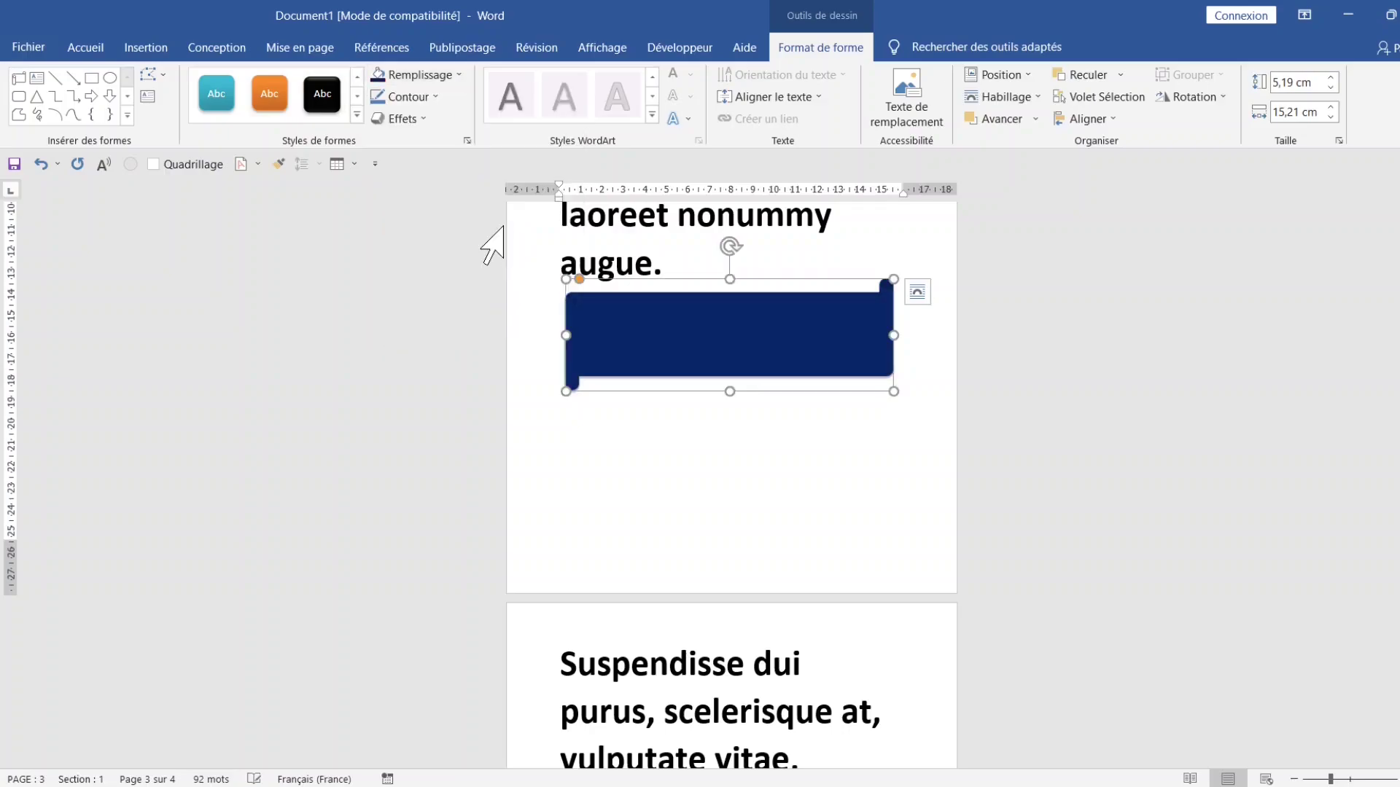
left_click(435, 95)
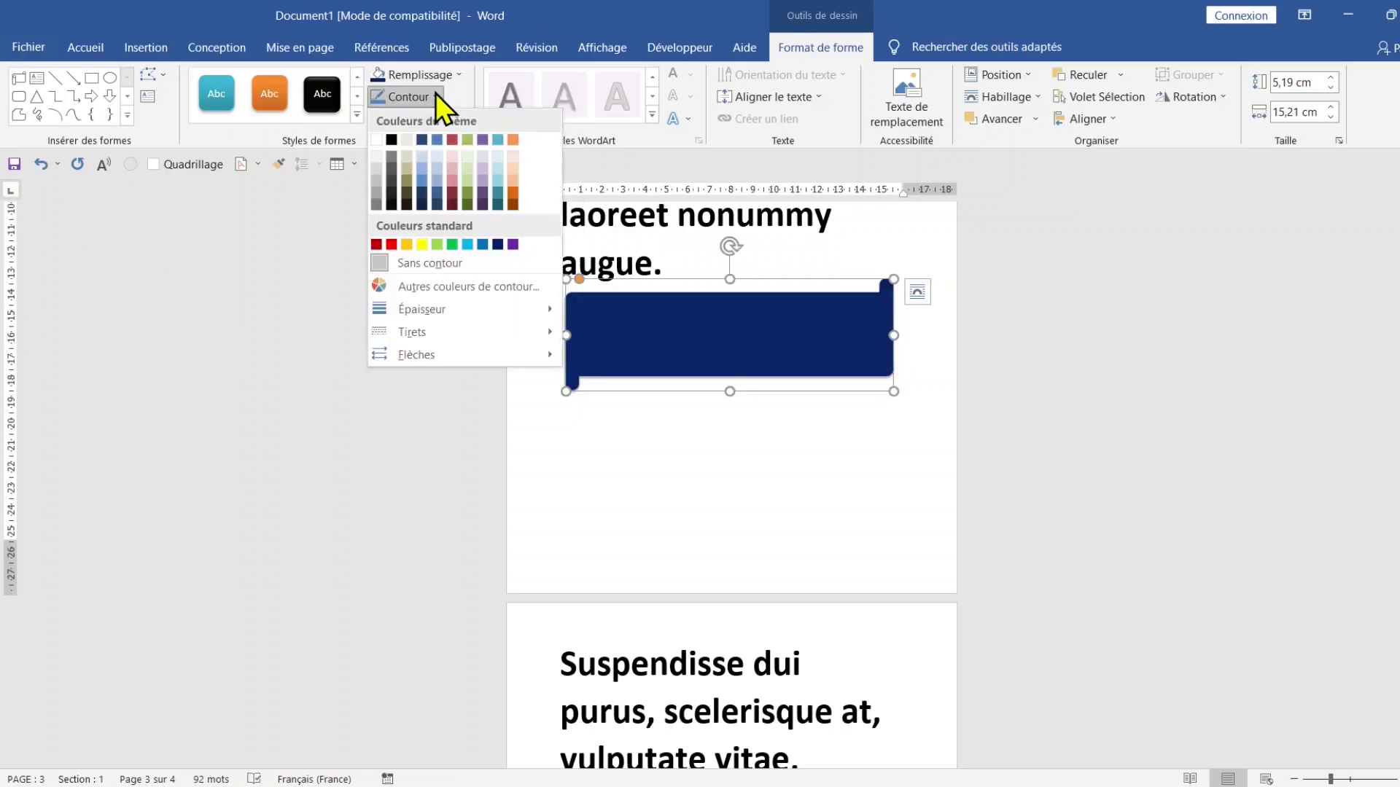
left_click(427, 246)
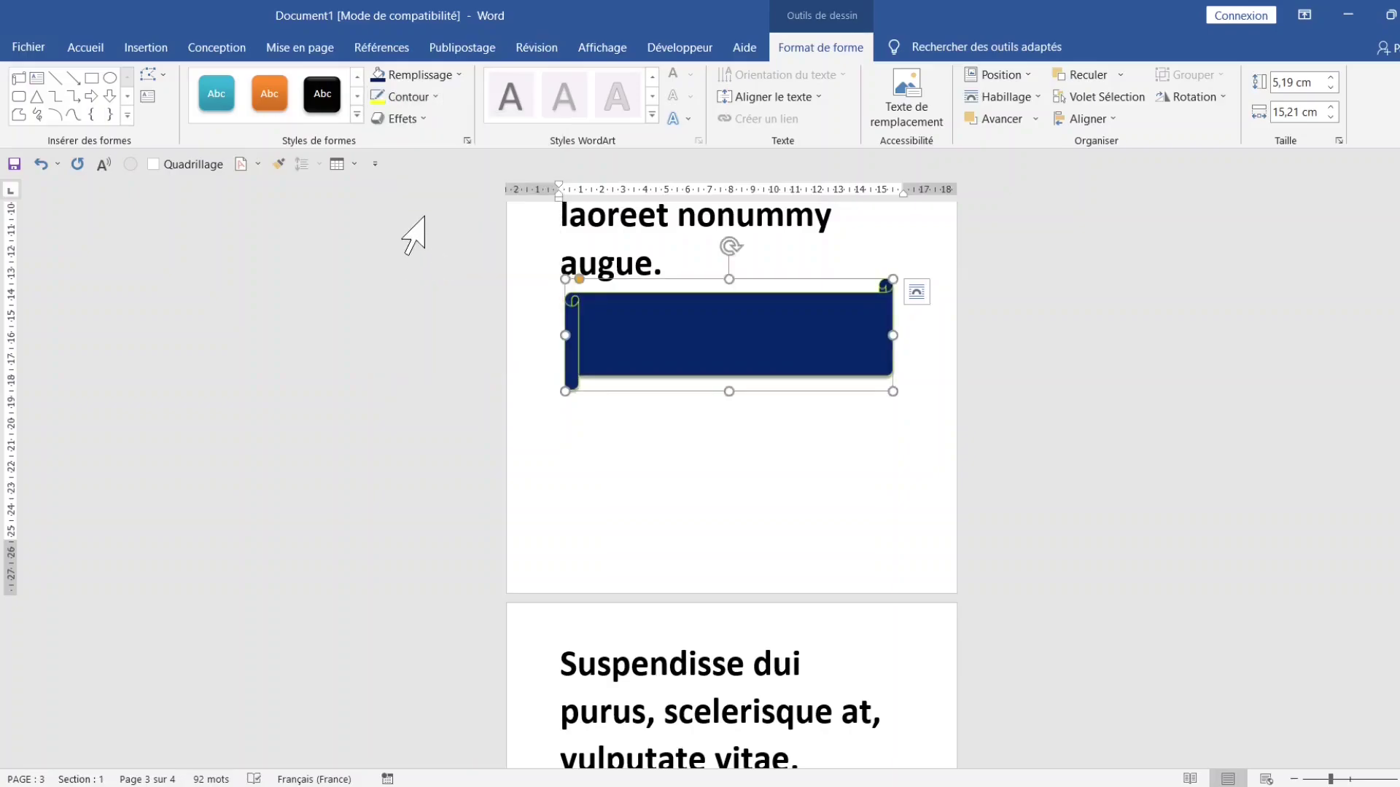
left_click(435, 97)
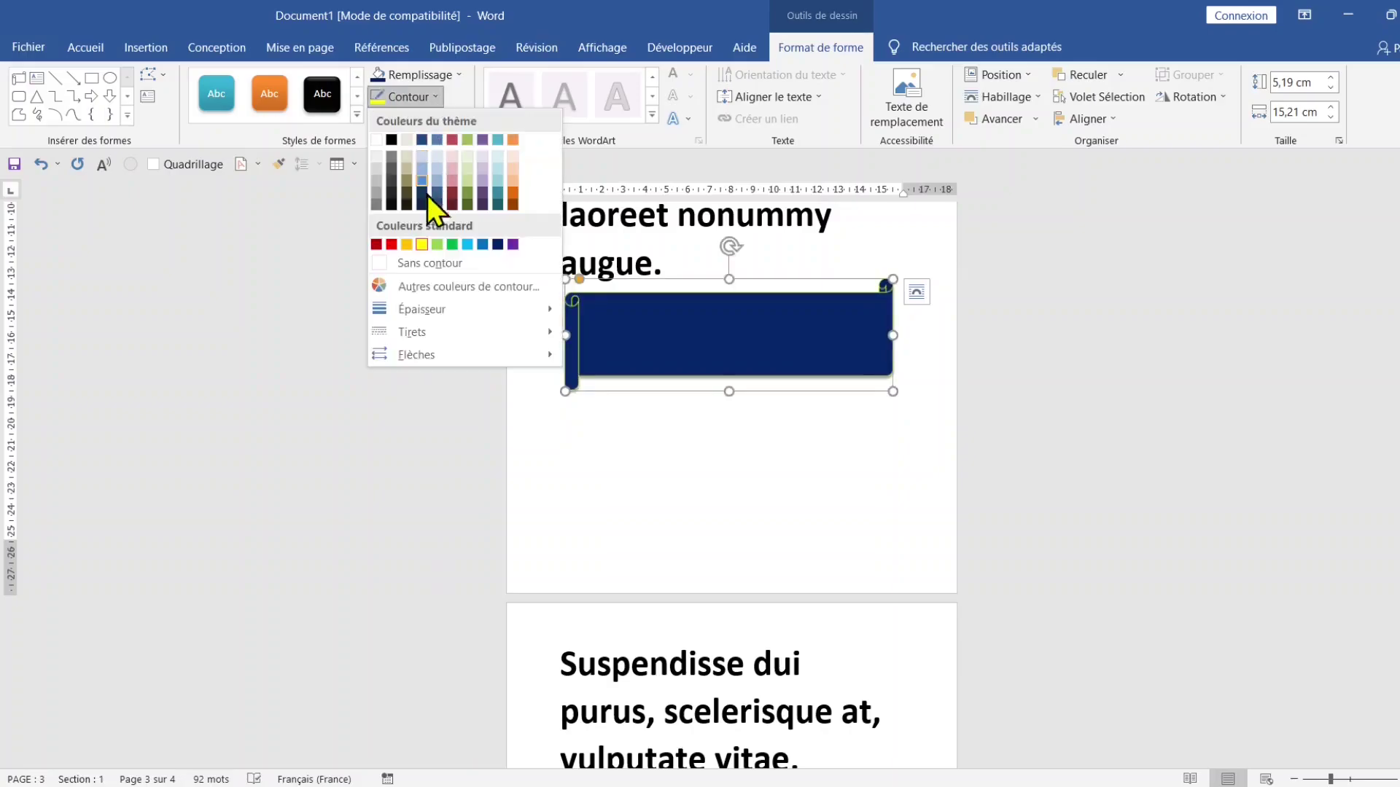
mouse_move(431, 313)
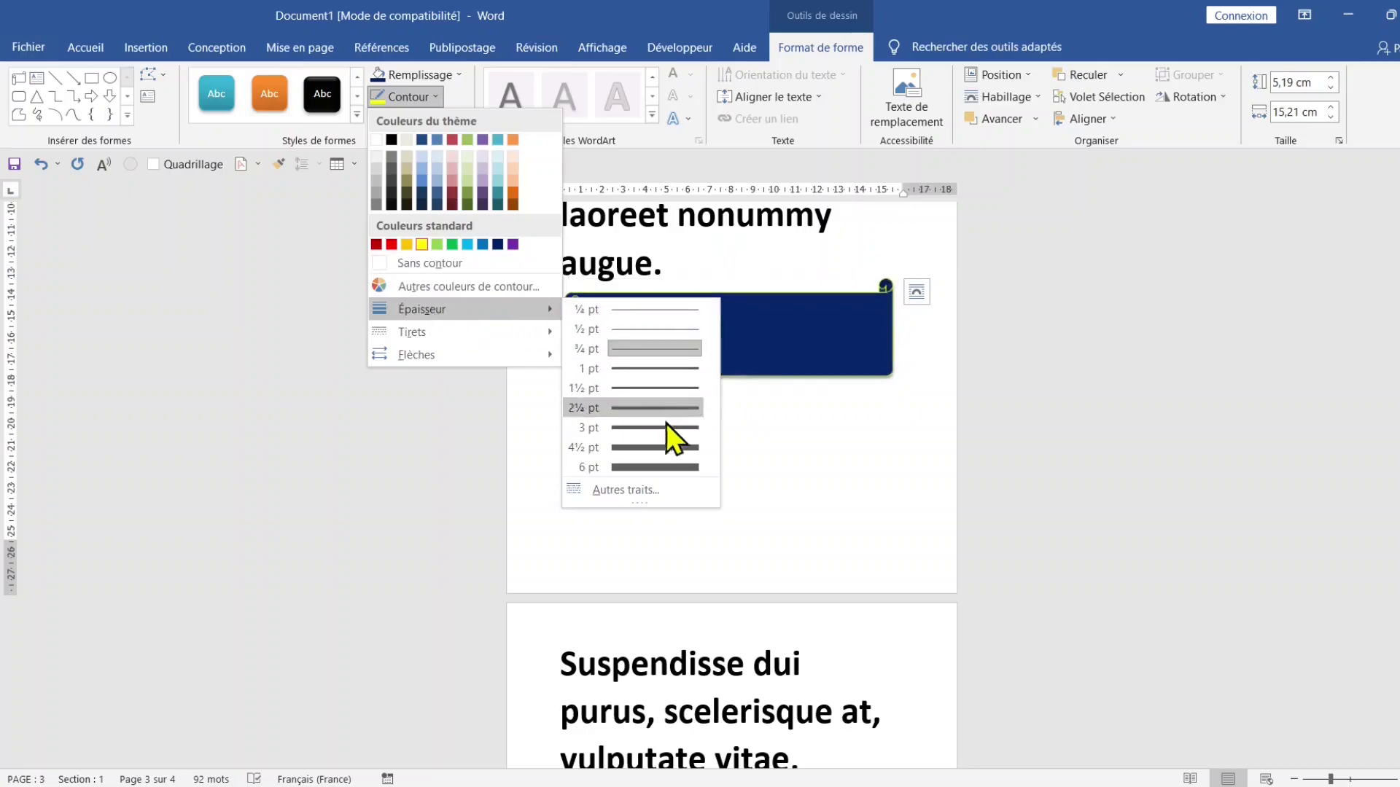
left_click(664, 450)
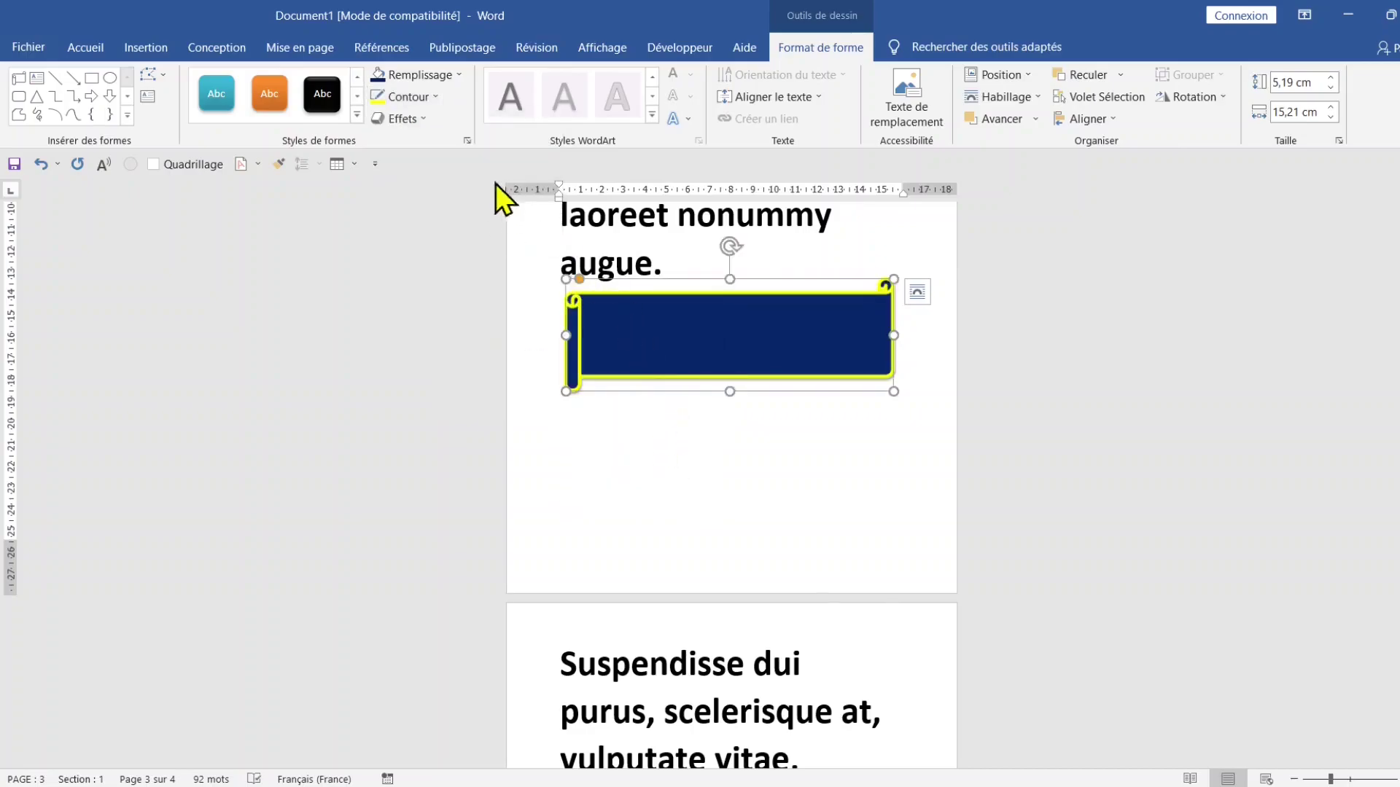
Try a parallel 3D rotation preset on the scroll shape
left_click(427, 127)
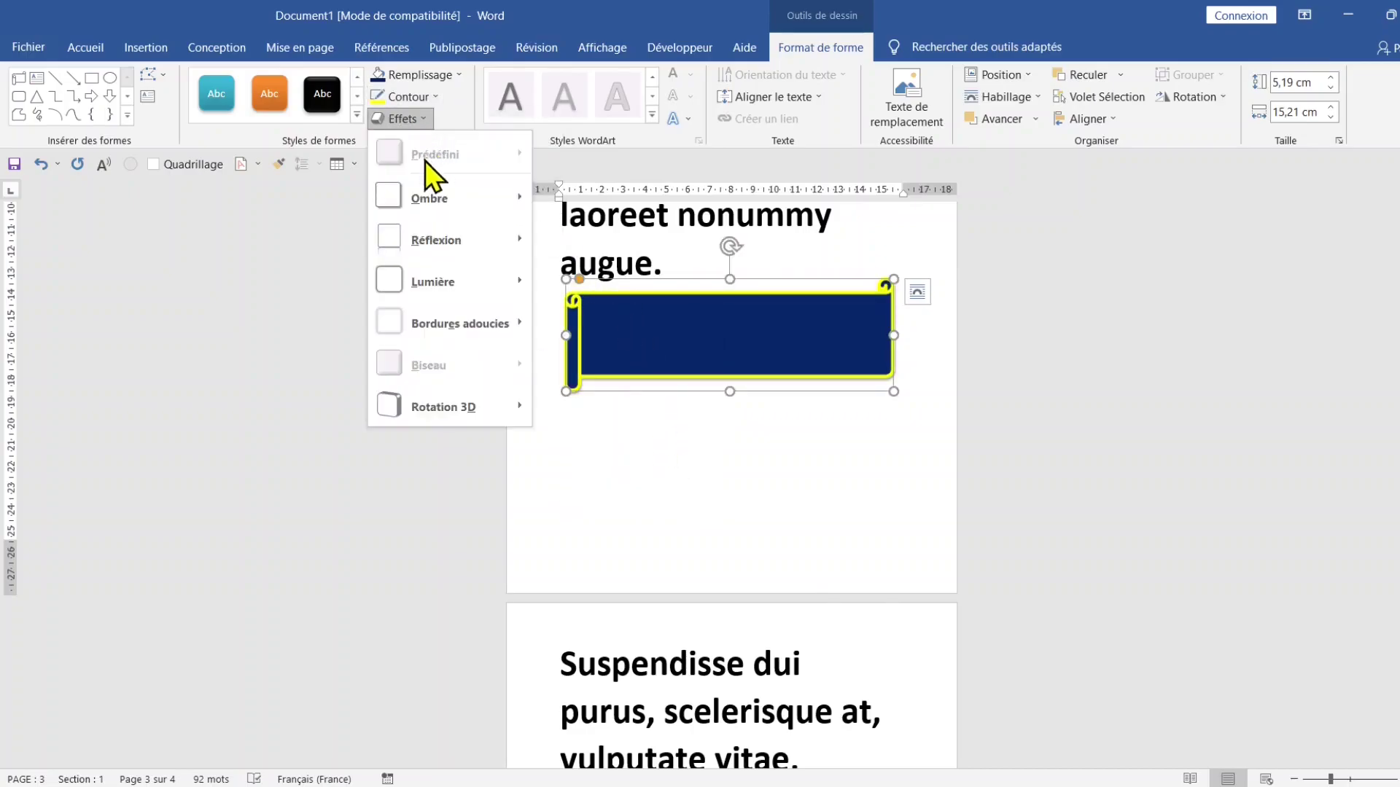
mouse_move(447, 406)
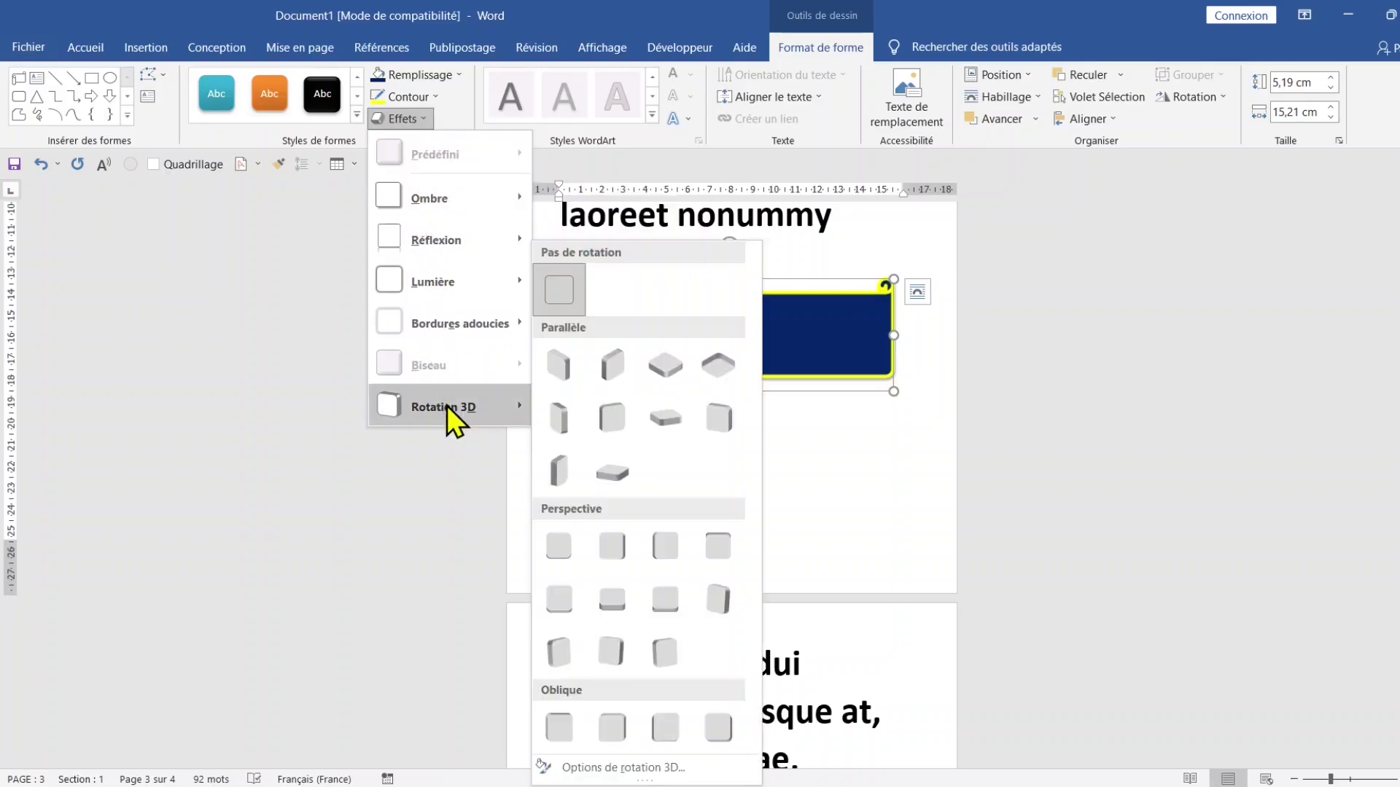
left_click(575, 428)
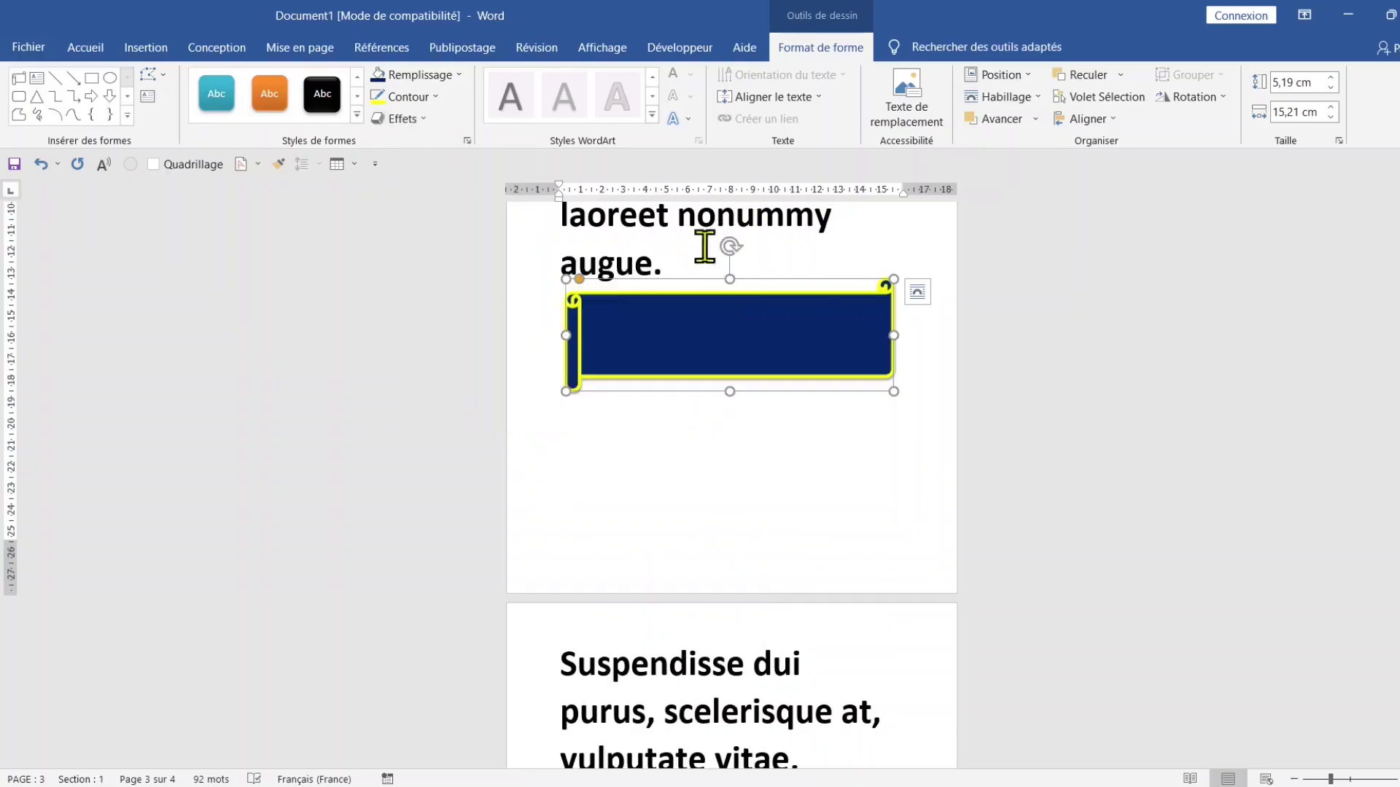
Apply the inner bottom-left shadow preset to the scroll shape
left_click(426, 126)
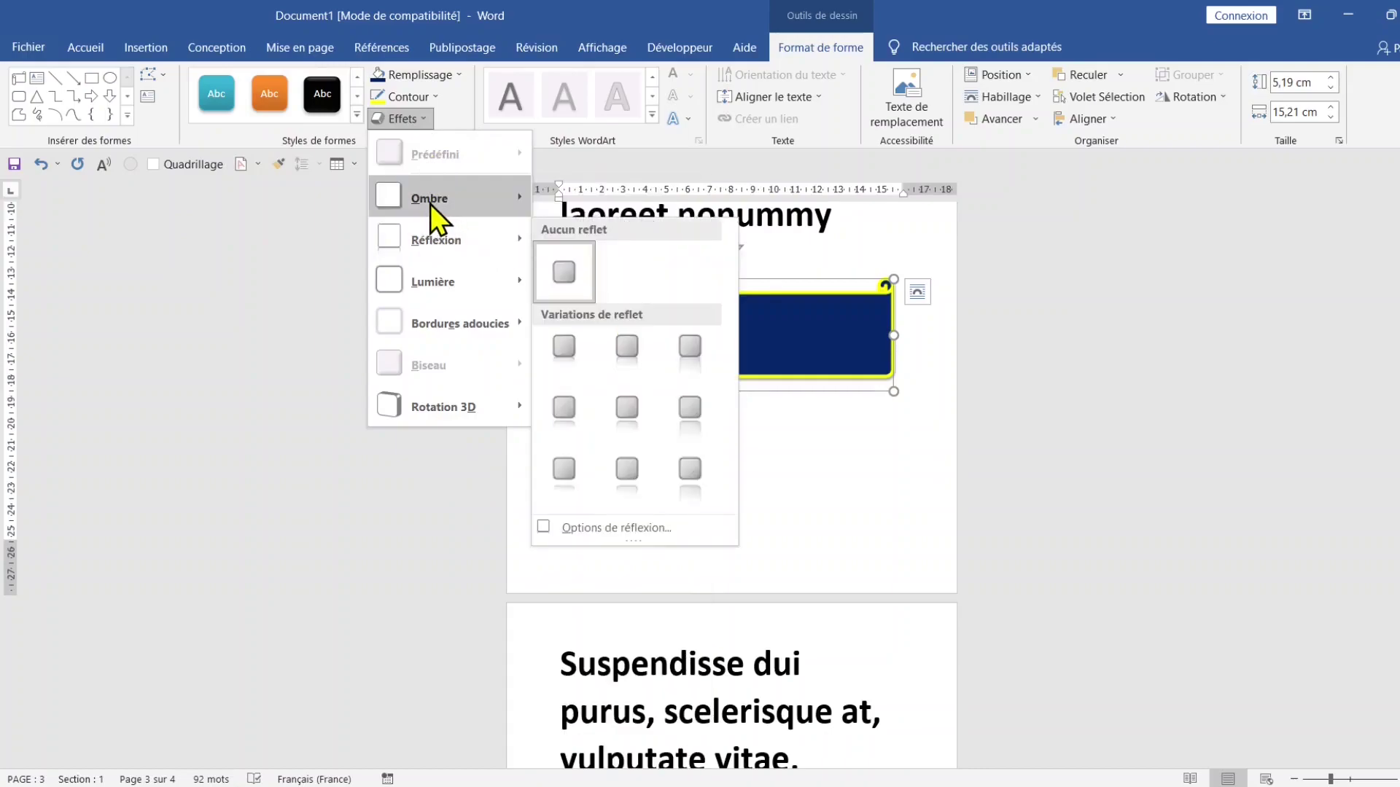
mouse_move(436, 199)
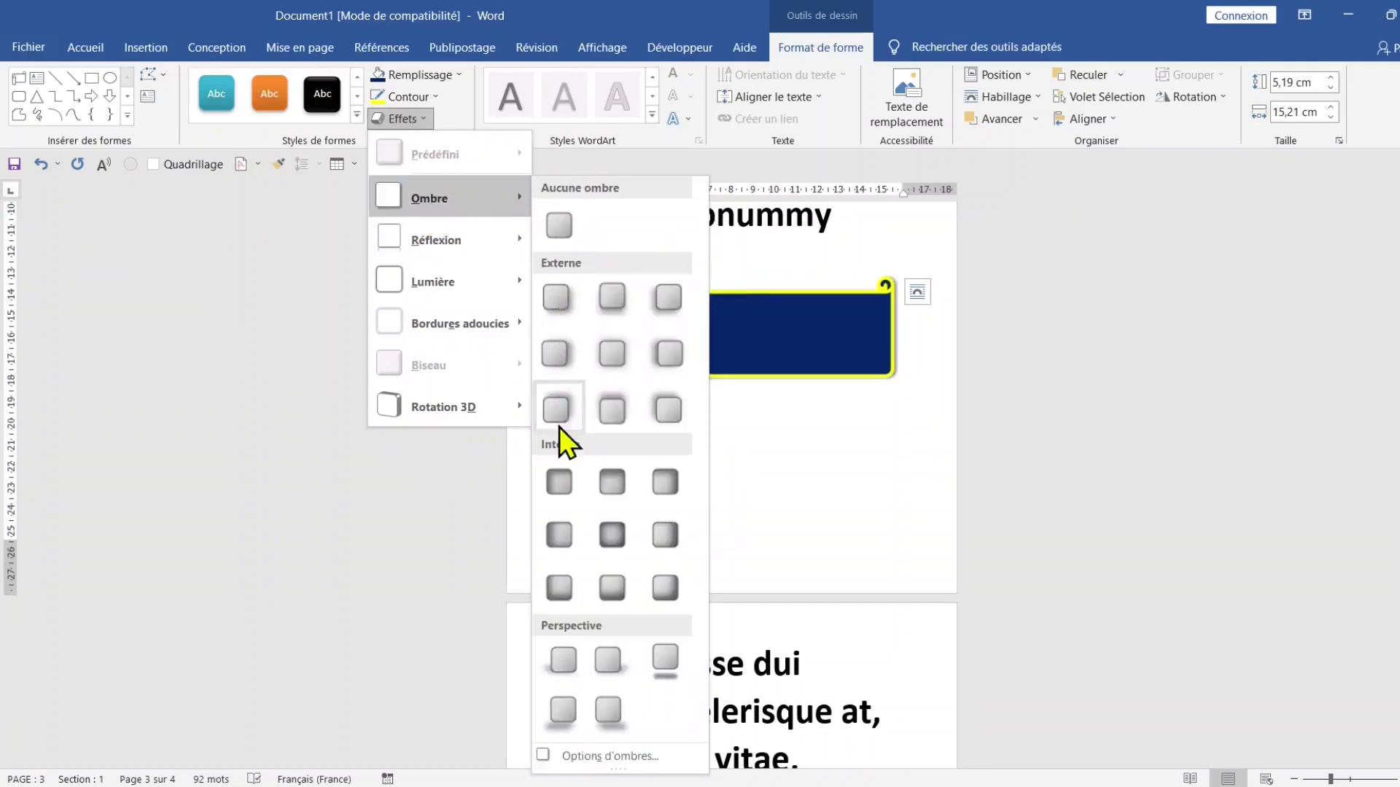
left_click(570, 588)
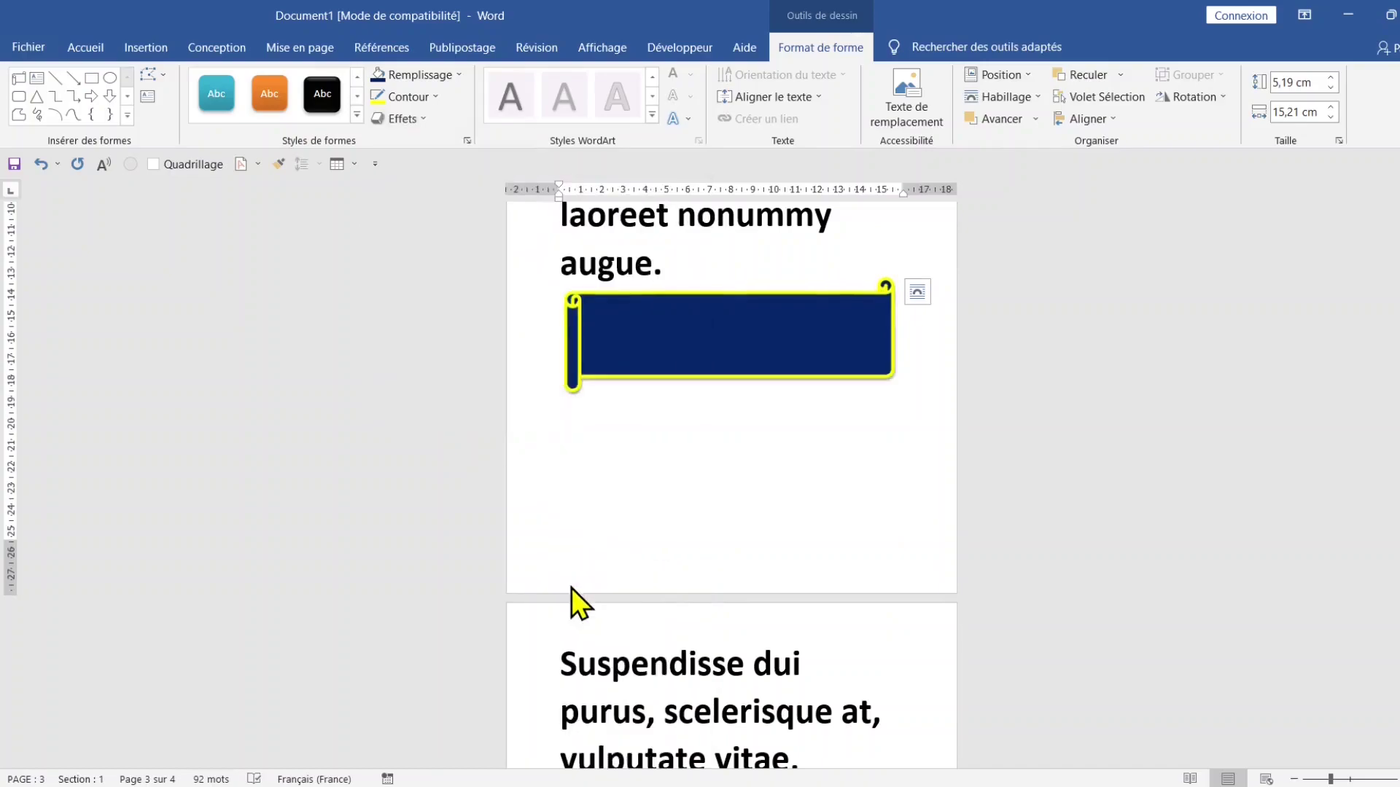
Add the text "Merci de vous abonner" inside the scroll shape
right_click(644, 322)
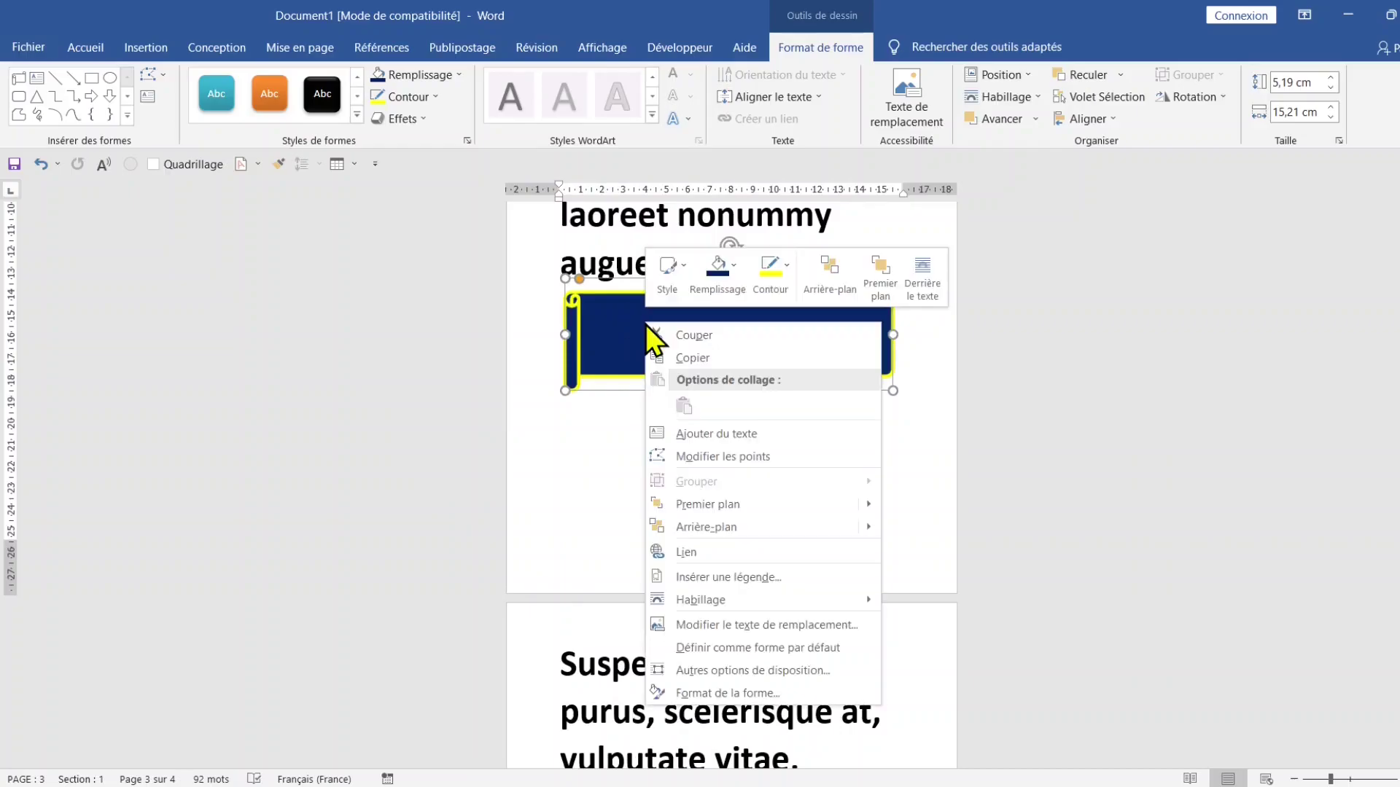
left_click(743, 433)
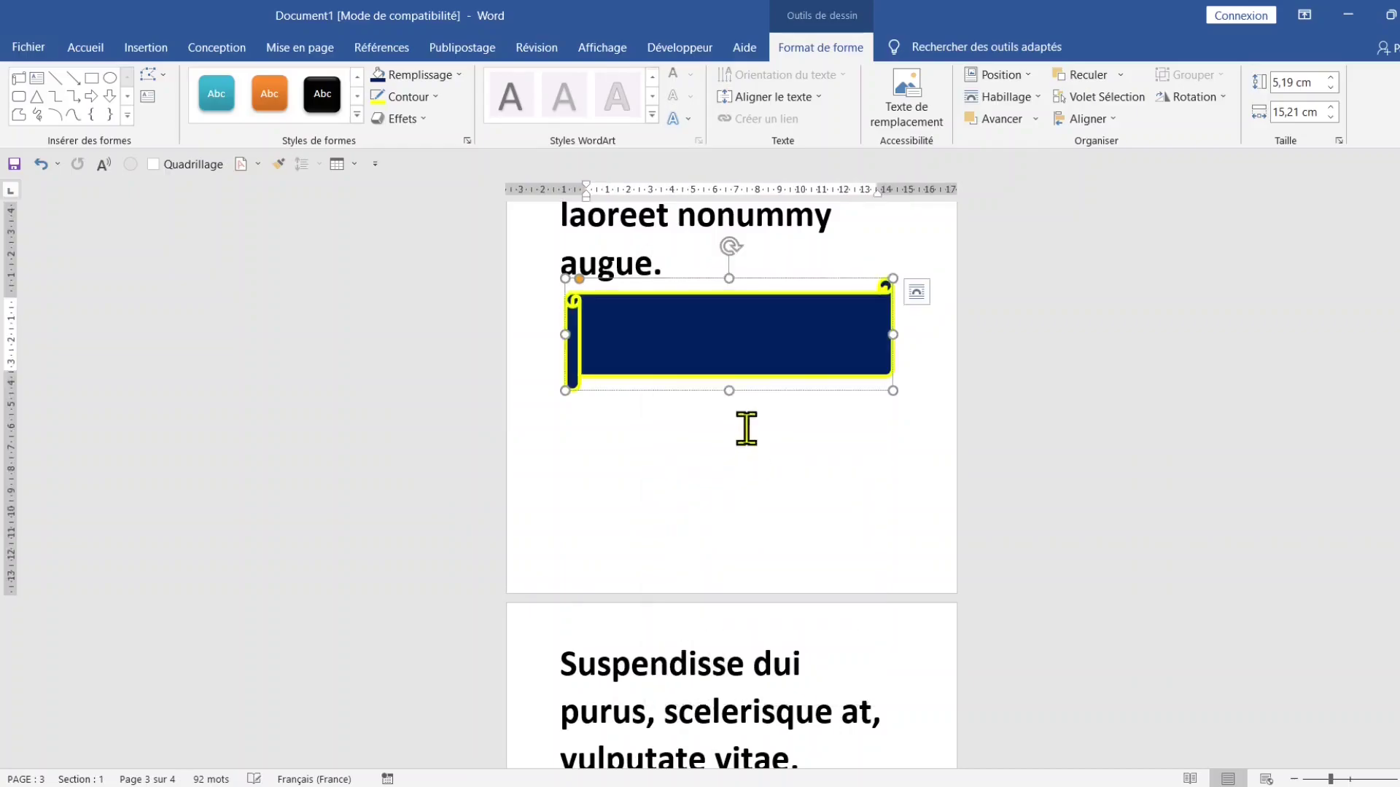
type("m")
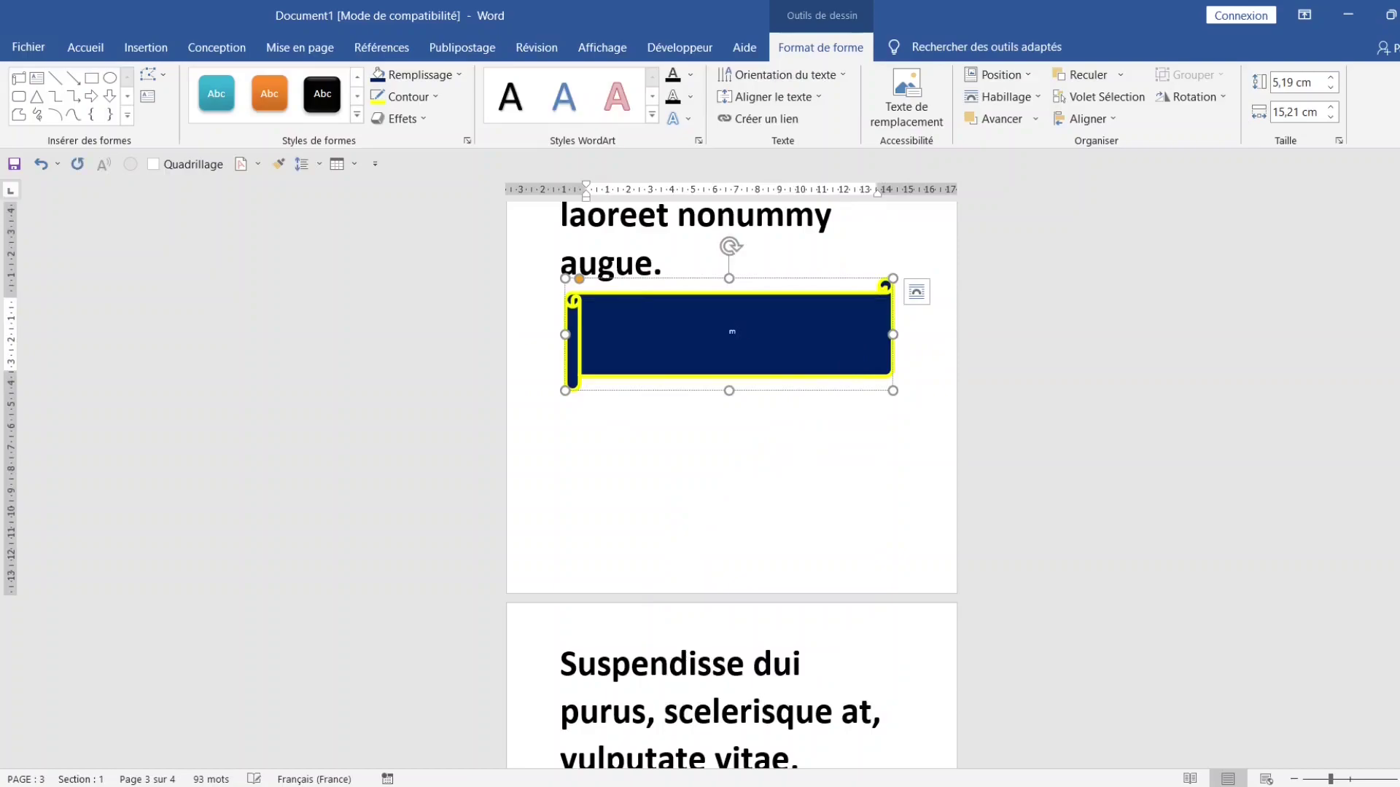
type("erci de vous abonner")
Set the font size of the scroll banner's text to 28
left_click(736, 333)
triple_click(733, 336)
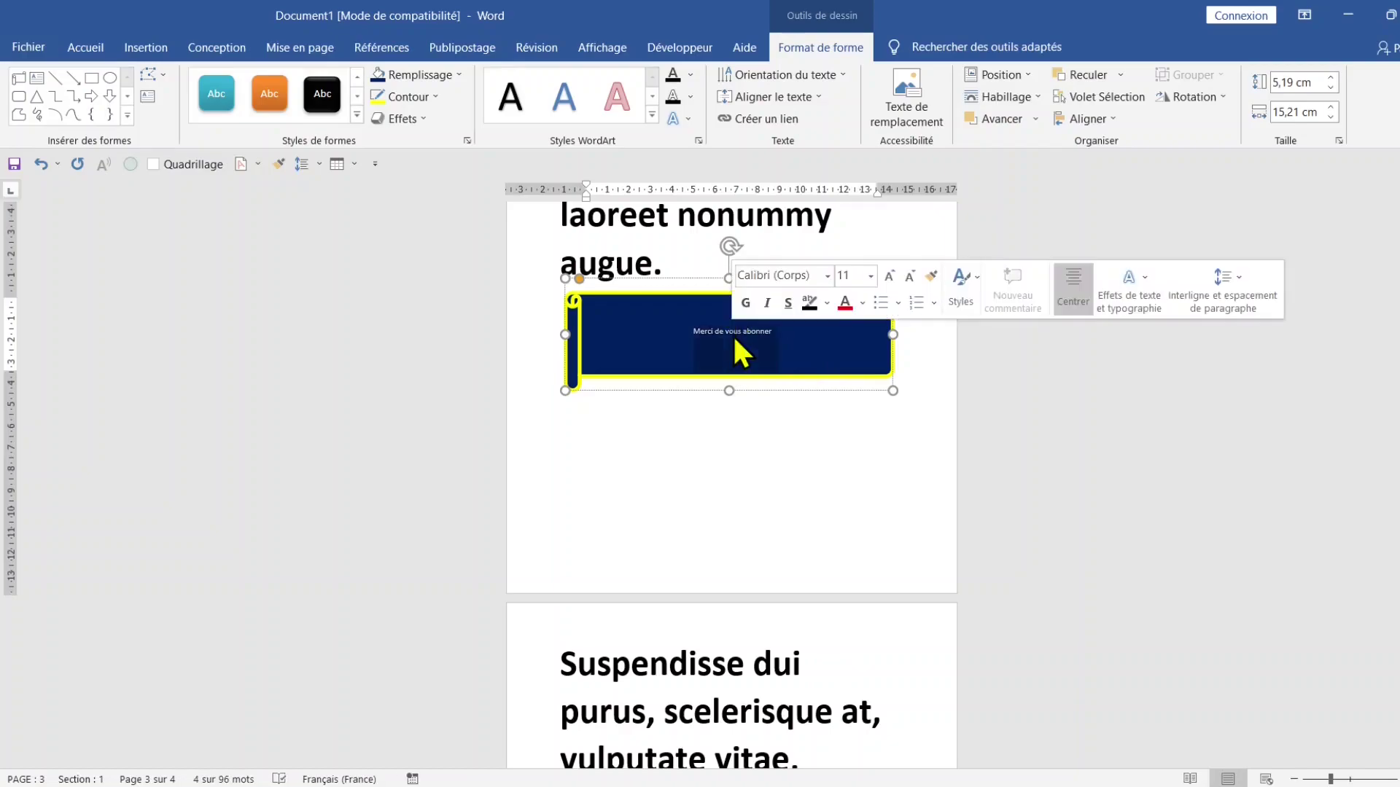
left_click(873, 277)
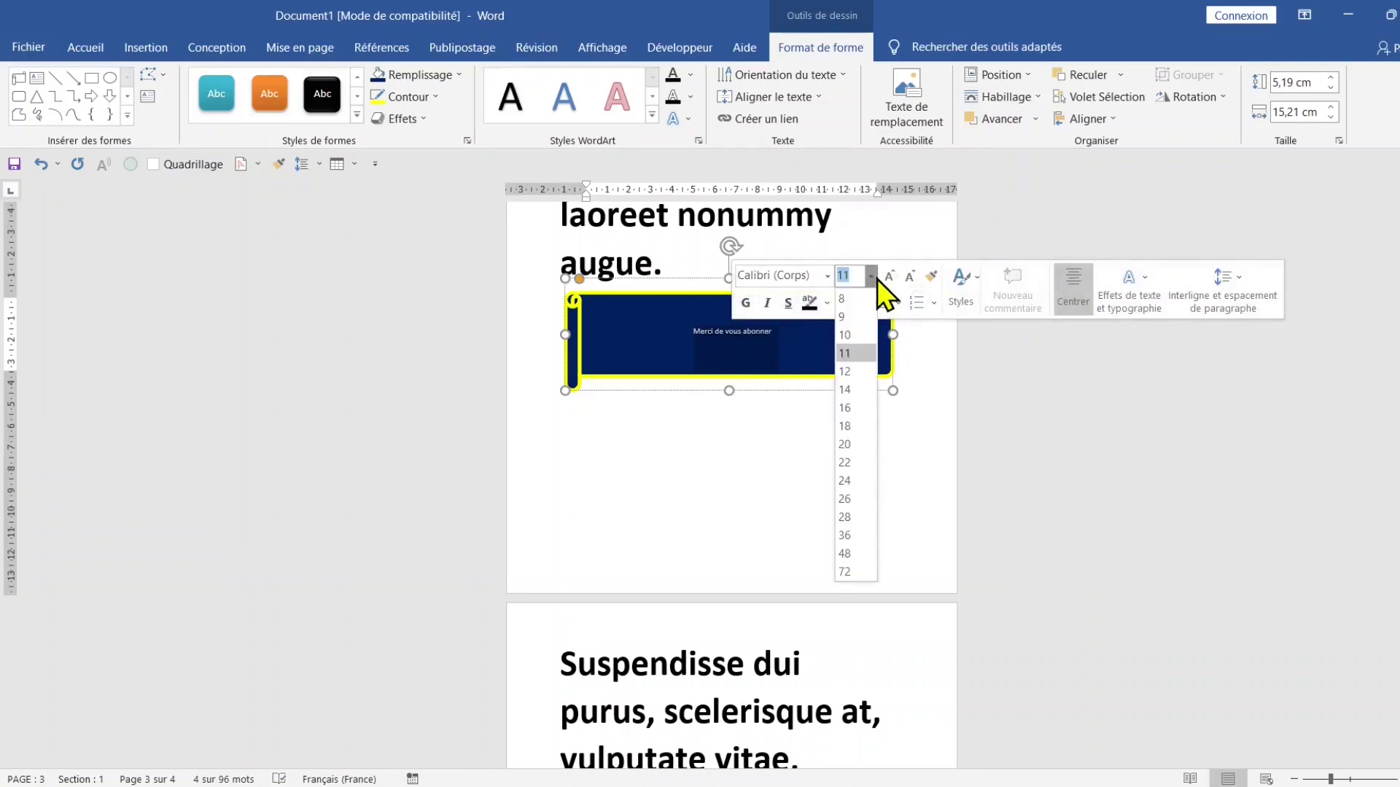
left_click(850, 519)
left_click(799, 562)
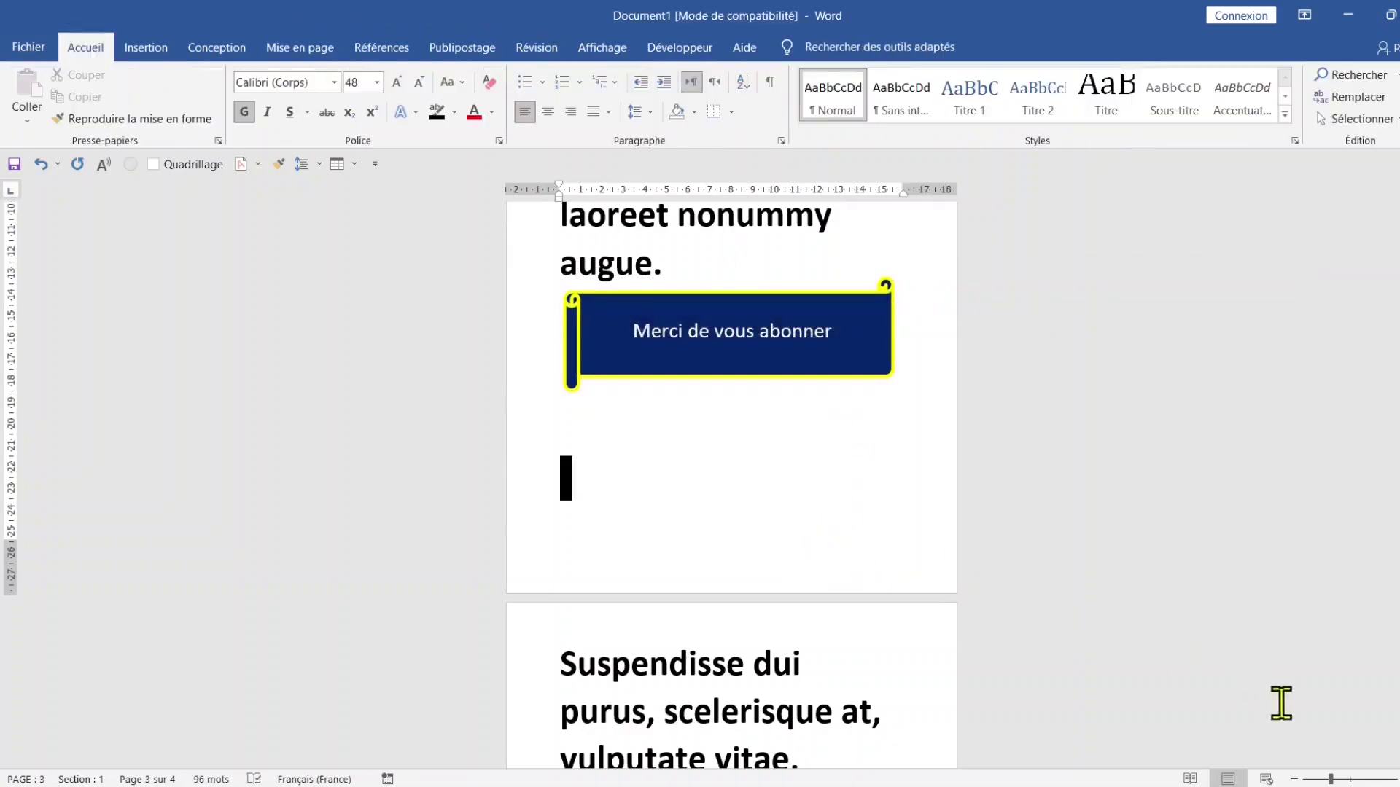
Enlarge the banner text "Merci de vous abonner" to font size 36
left_click_drag(1328, 780, 1334, 779)
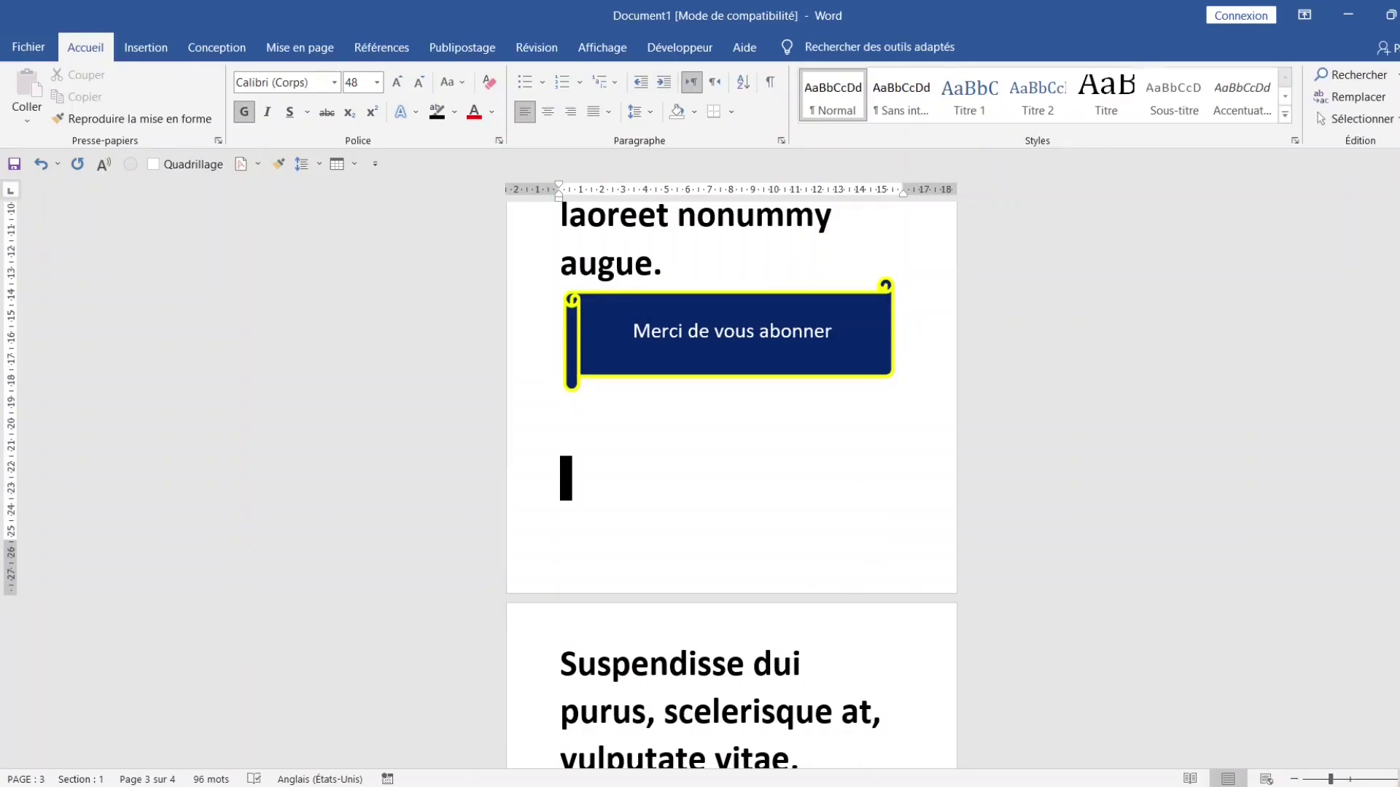
scroll(885, 351, "up", 3)
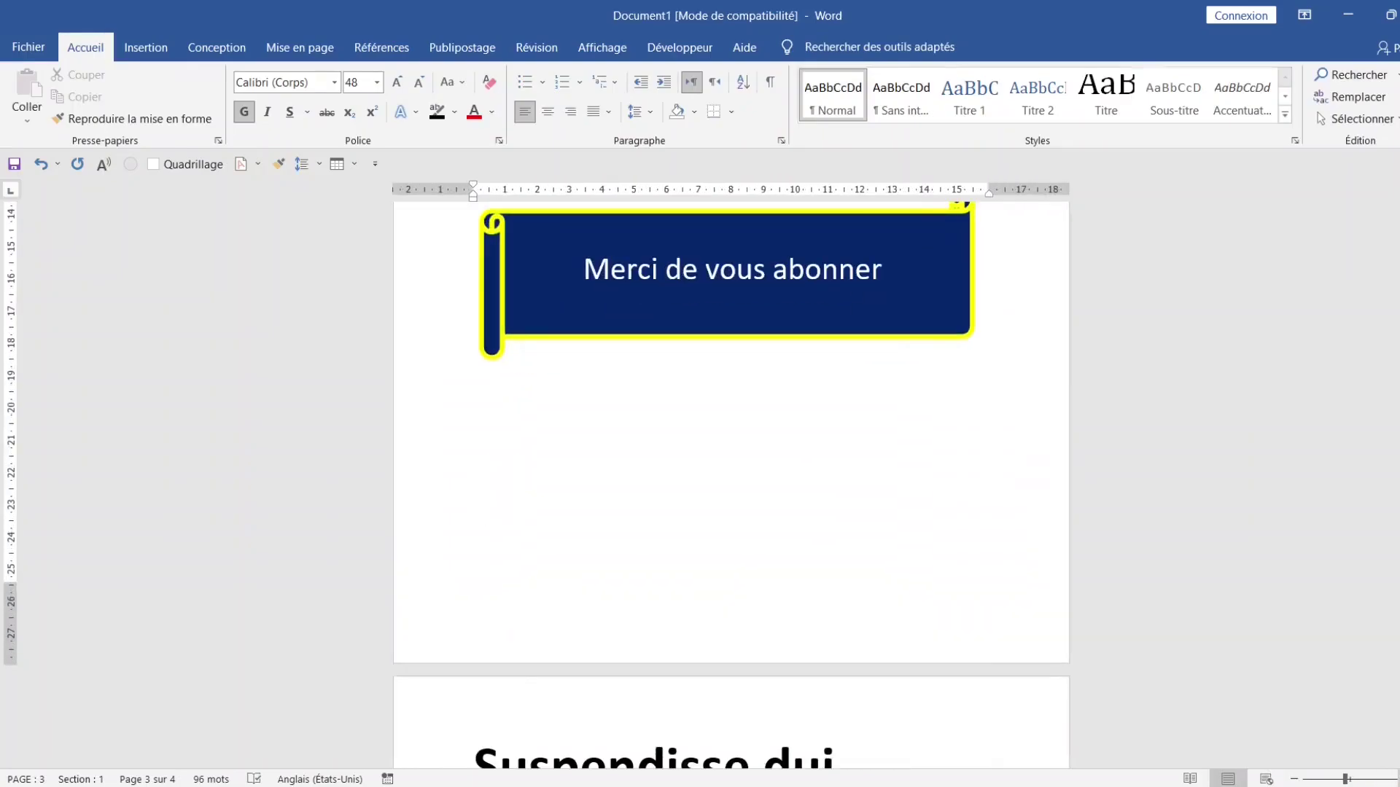
scroll(860, 342, "up", 4)
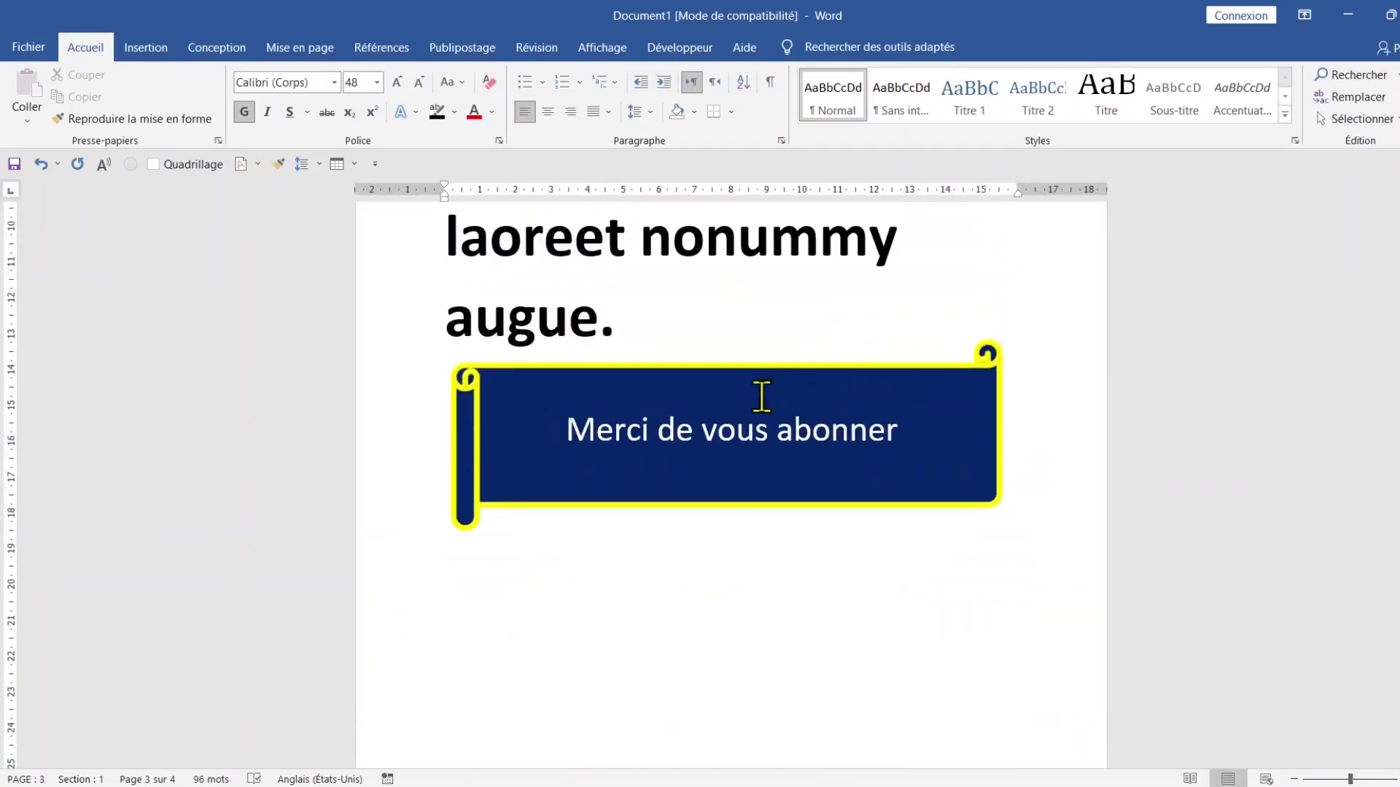
left_click(738, 426)
left_click_drag(563, 419, 860, 430)
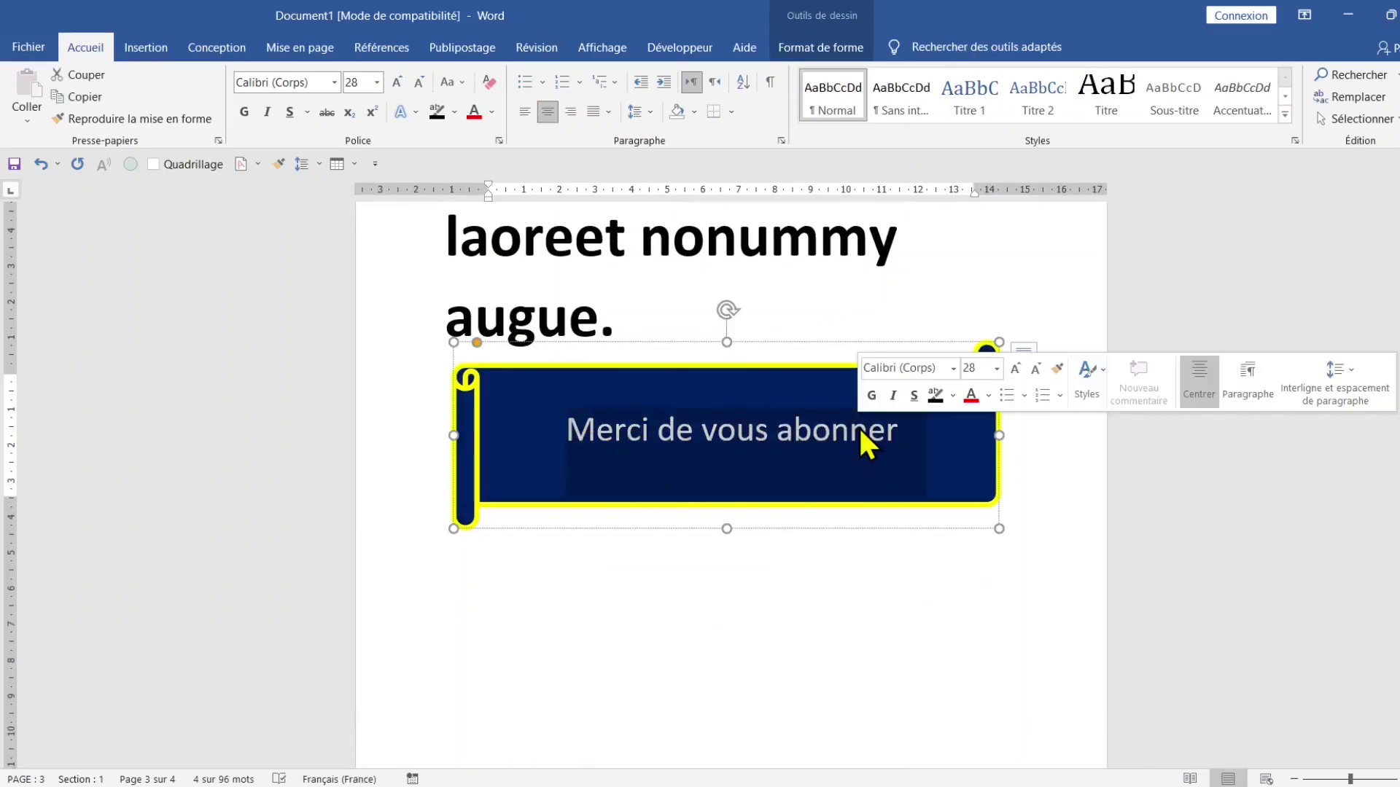
left_click(1022, 368)
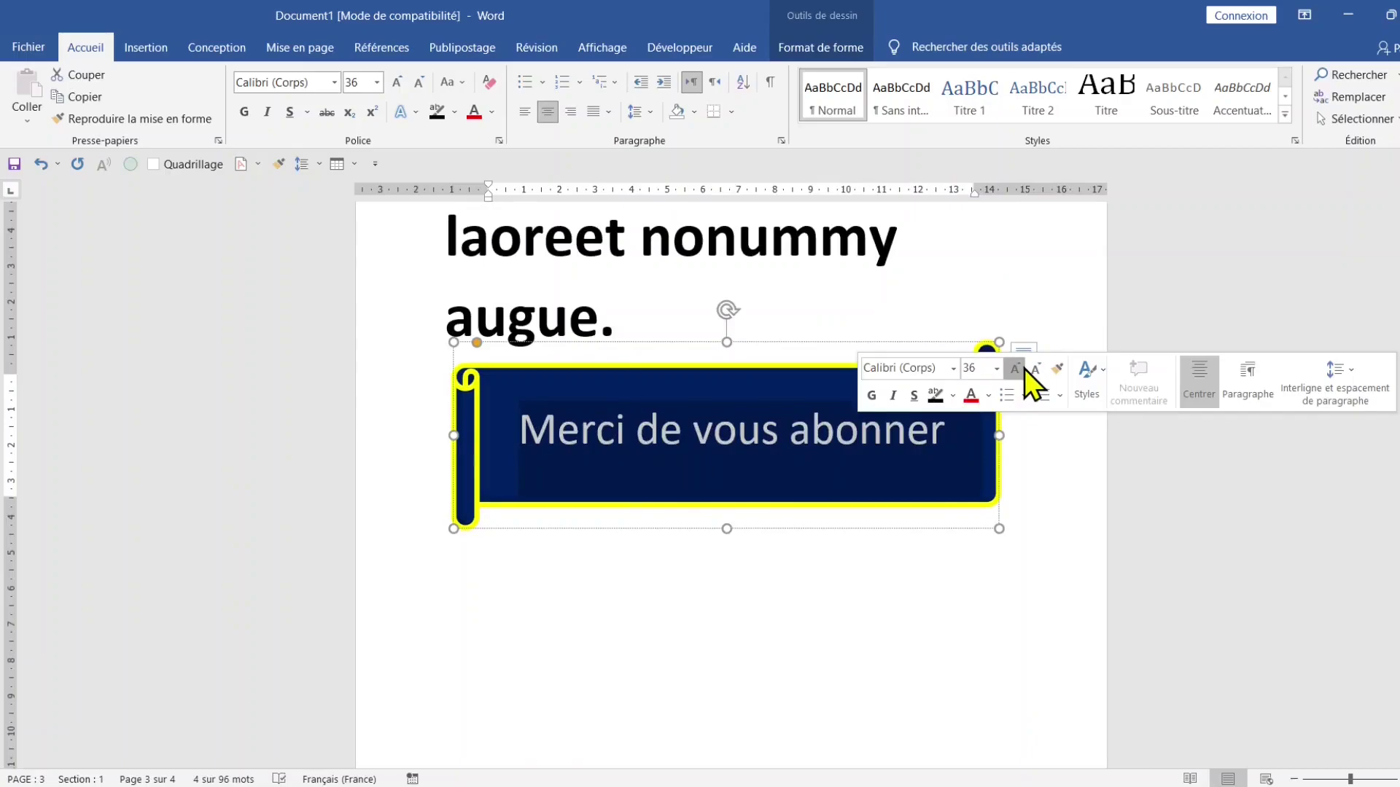
left_click(1025, 369)
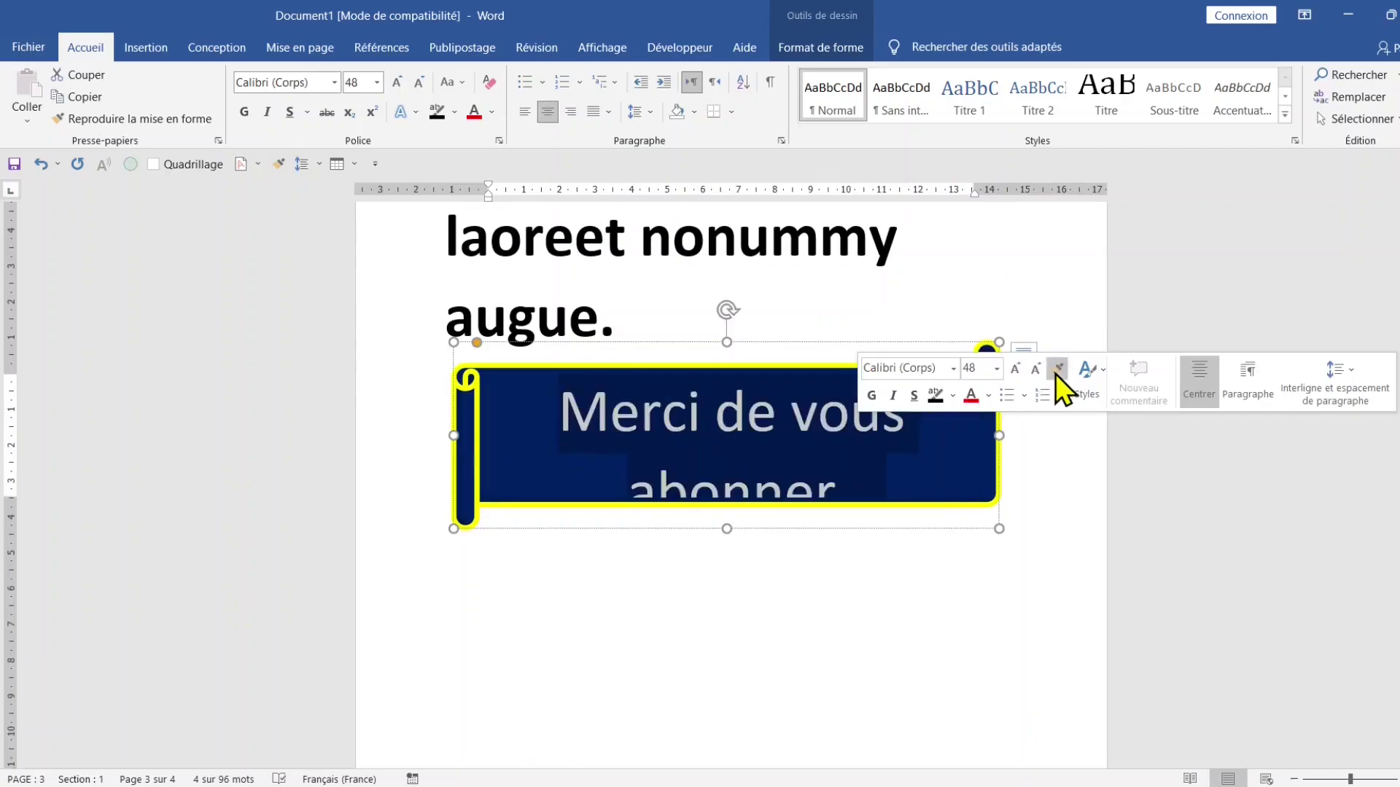
left_click(1040, 375)
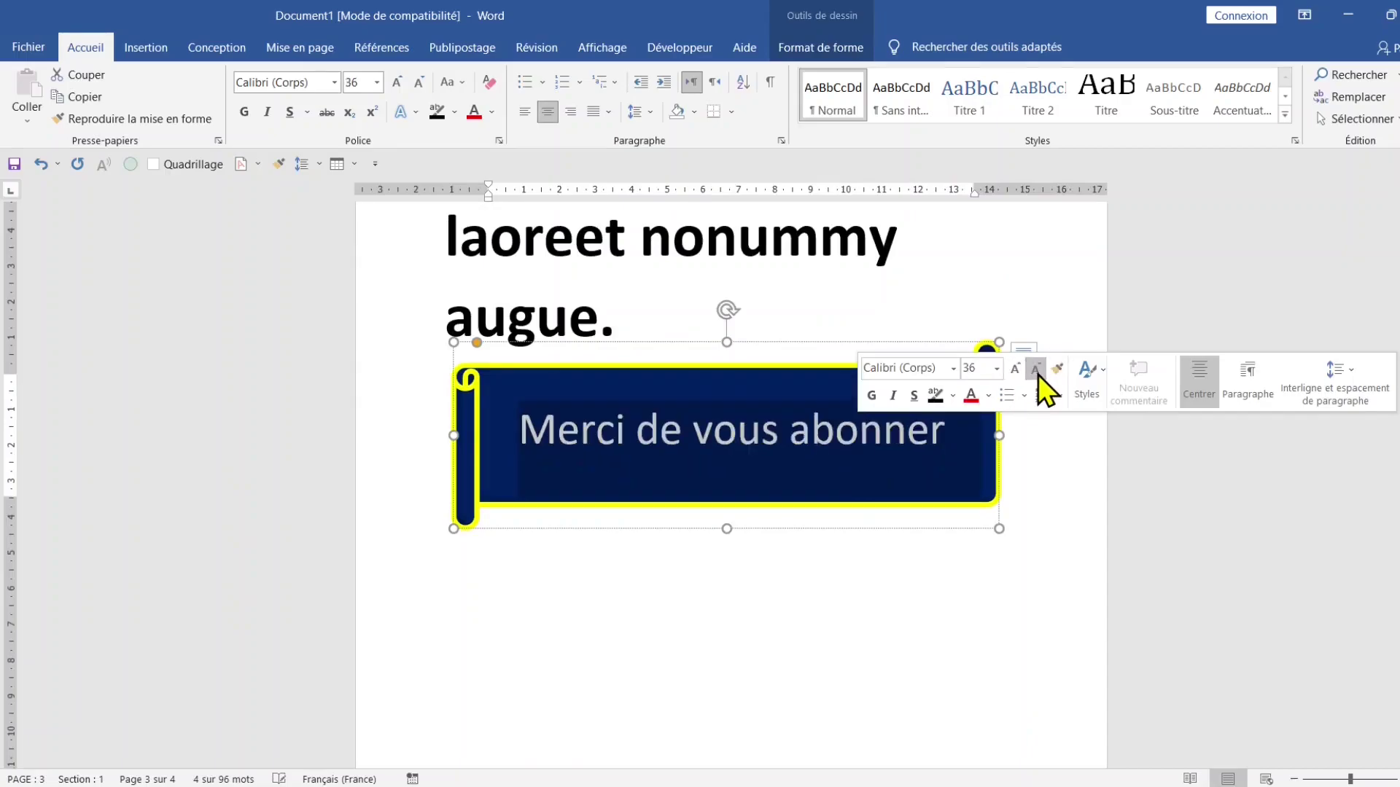
Make the banner text underlined, bold and italic, and colour it standard red
left_click(916, 398)
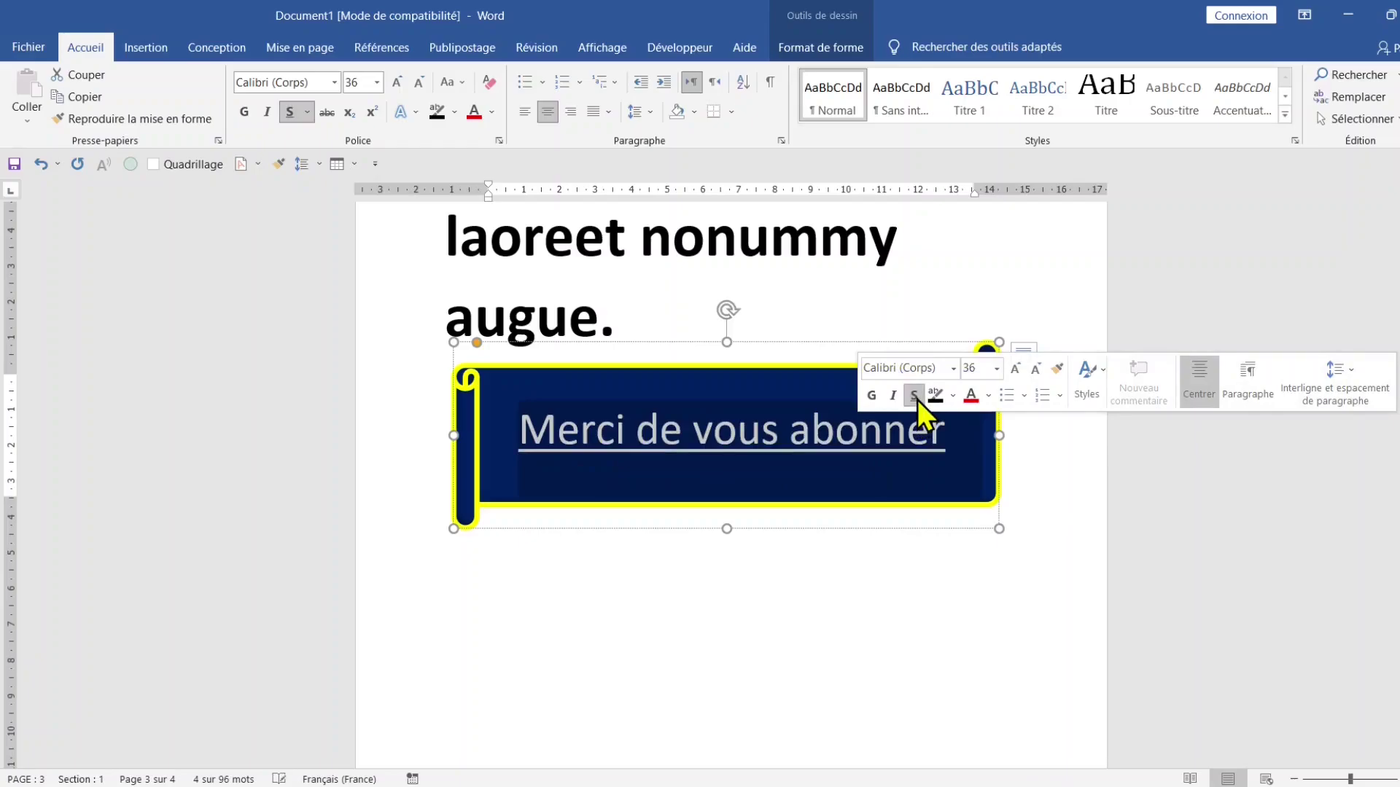
left_click(872, 396)
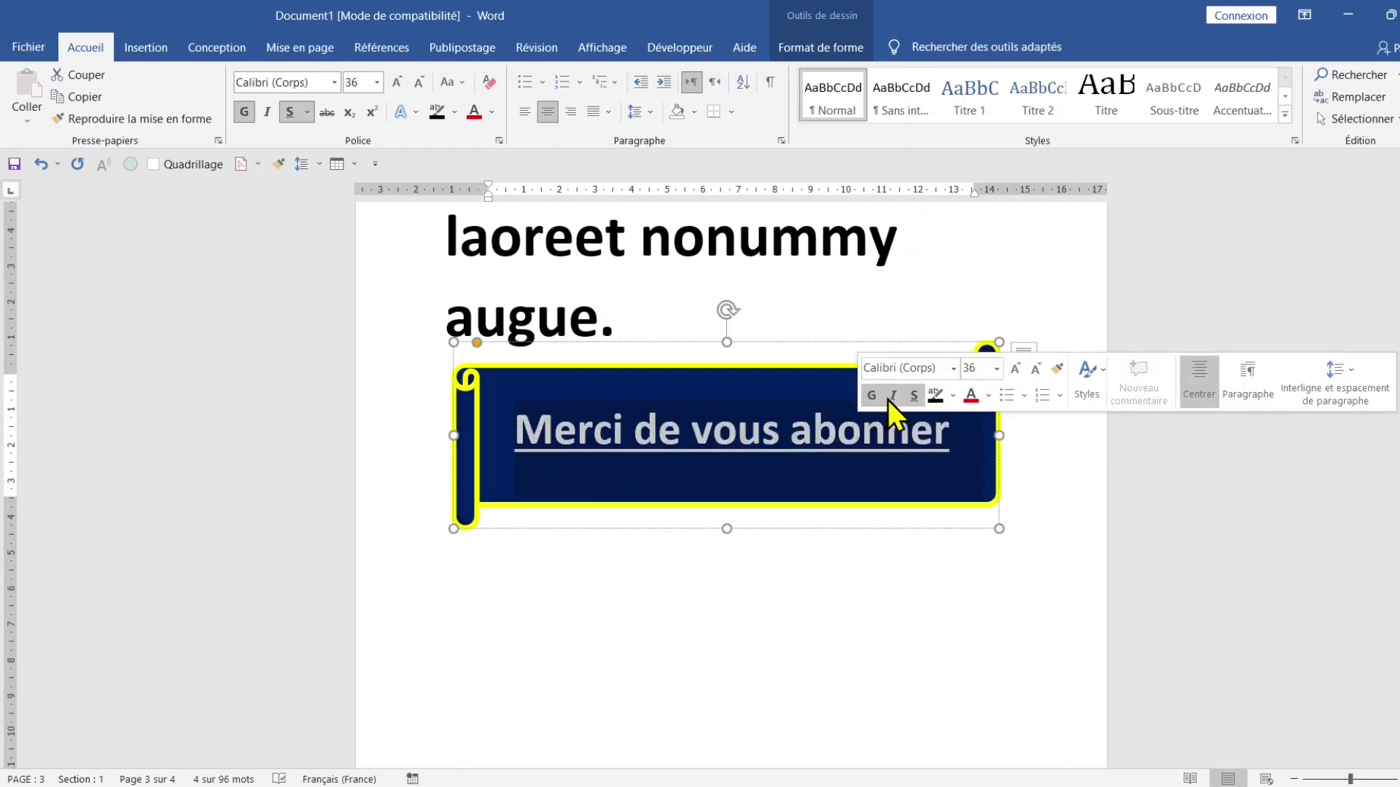
left_click(893, 396)
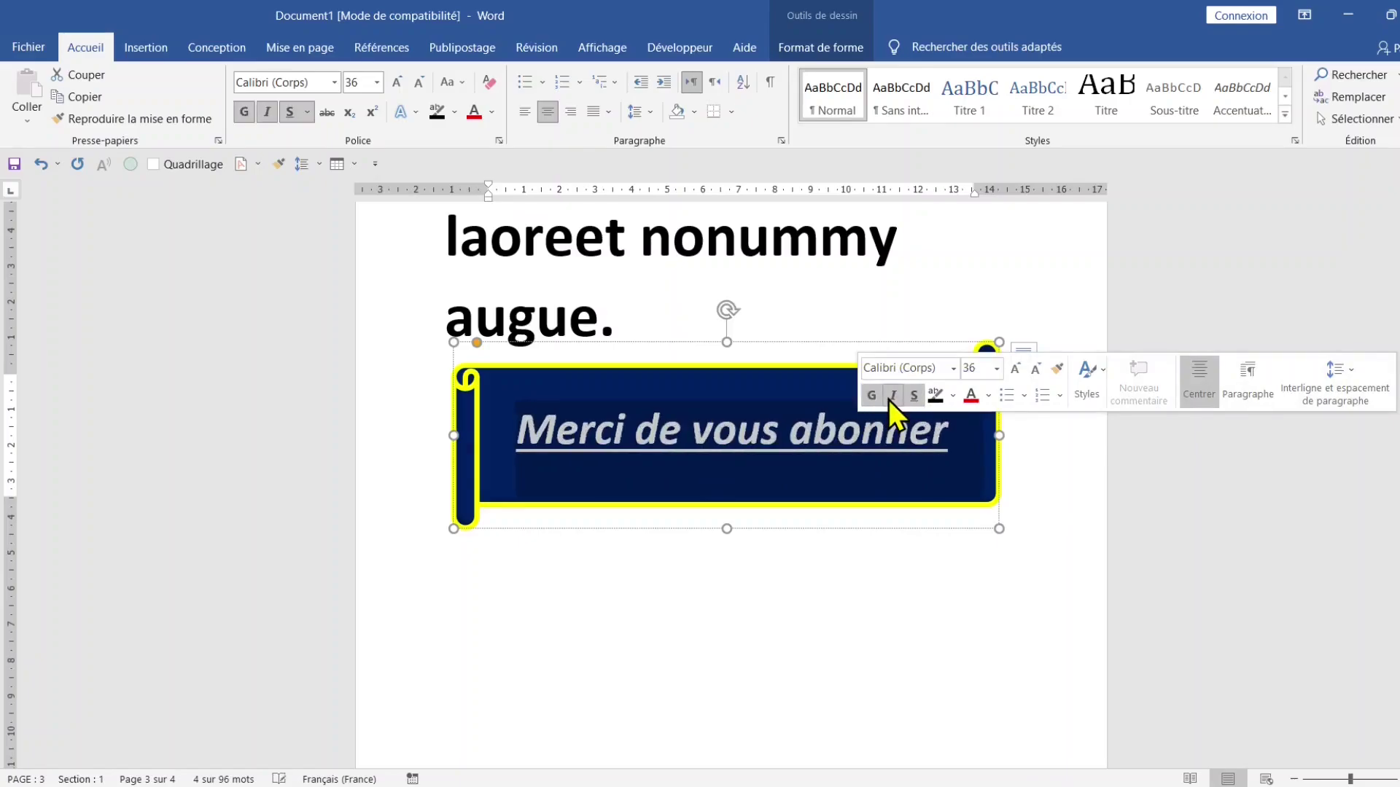
left_click(989, 396)
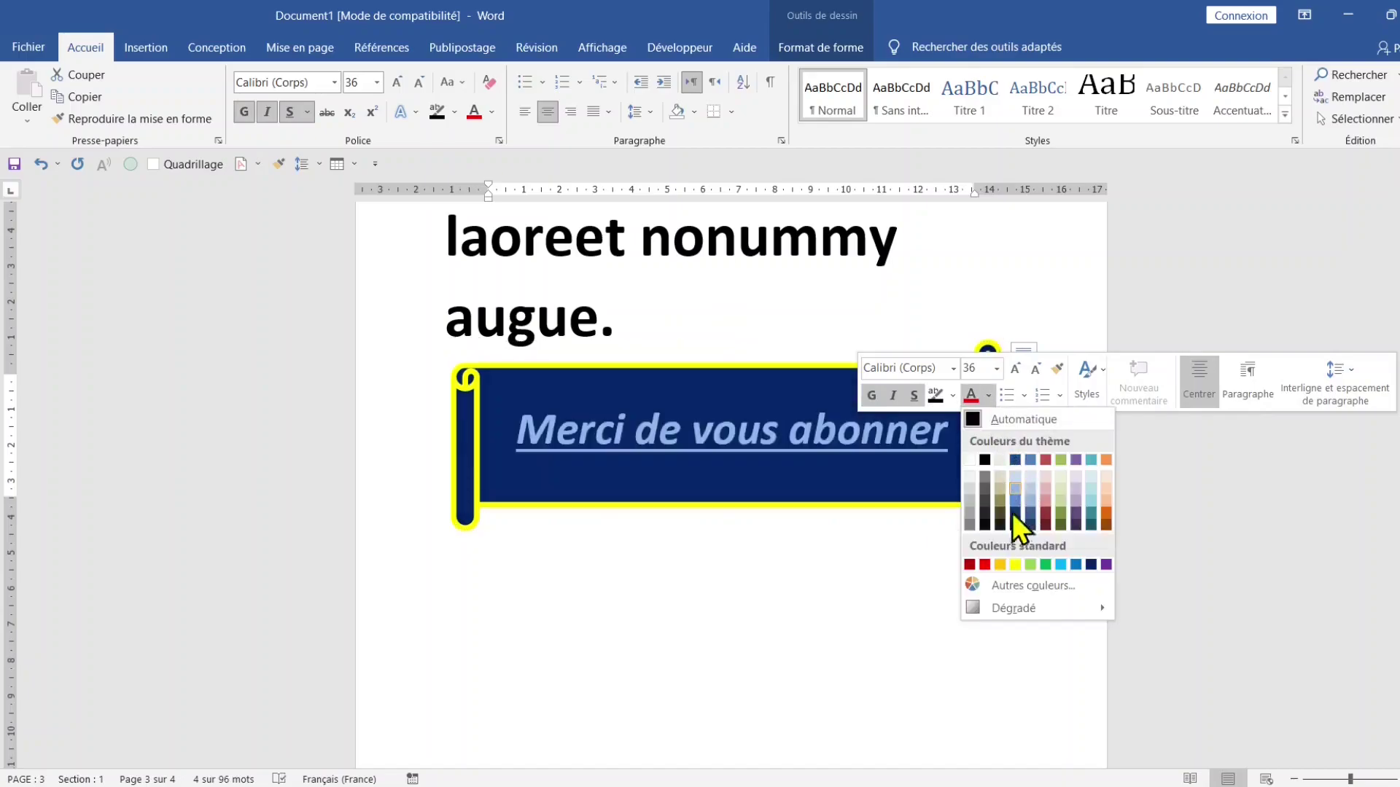
left_click(984, 565)
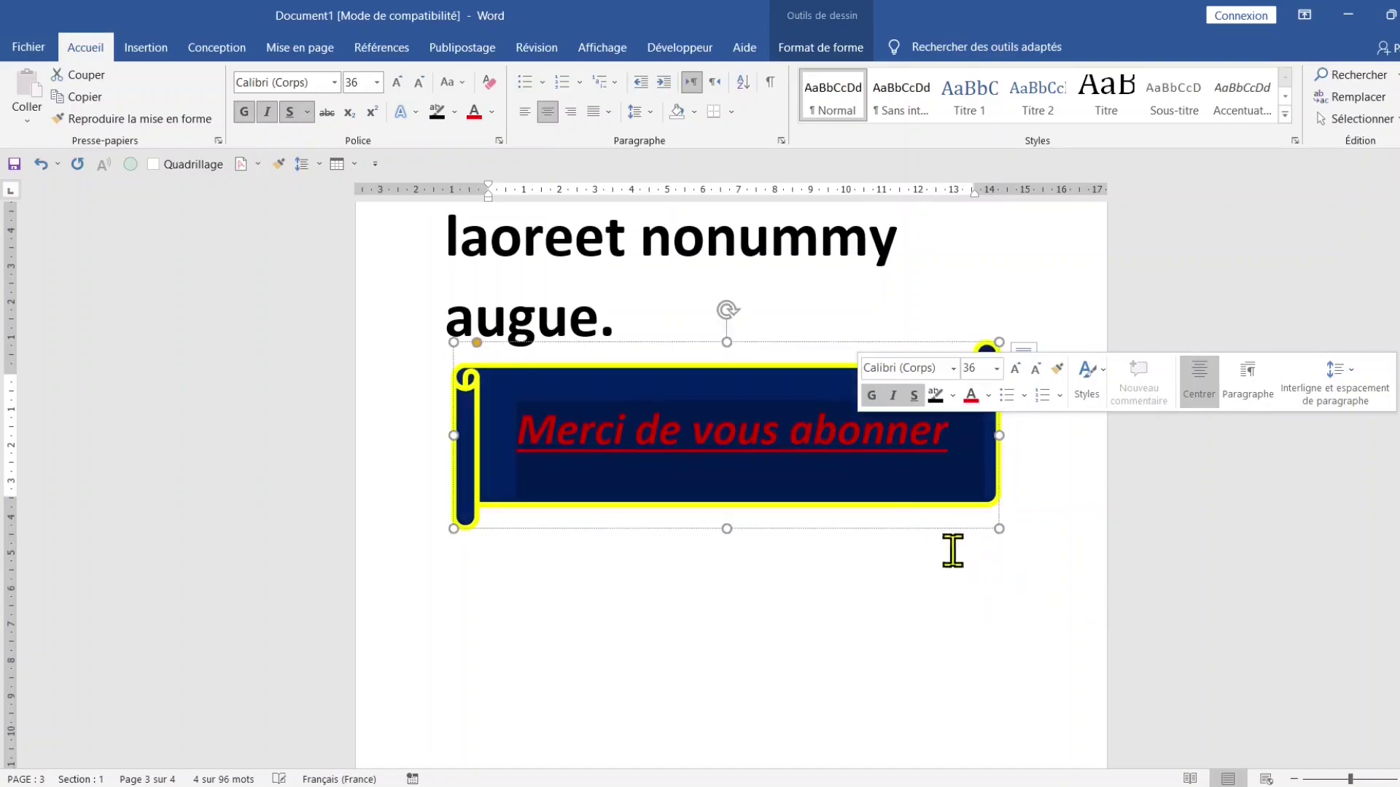
left_click(740, 560)
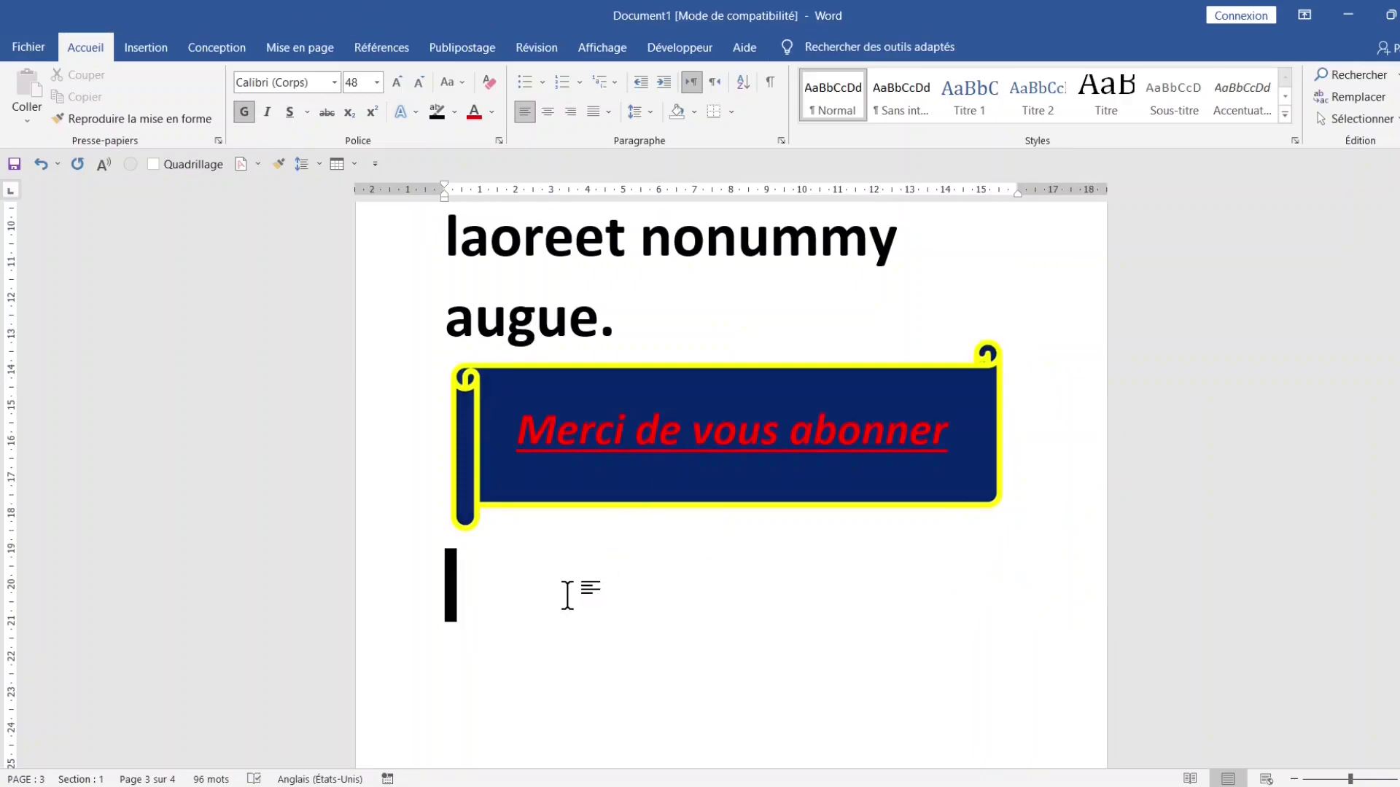
Insert a page break below the scroll banner and add an empty line on the new page
key("ctrl+Return")
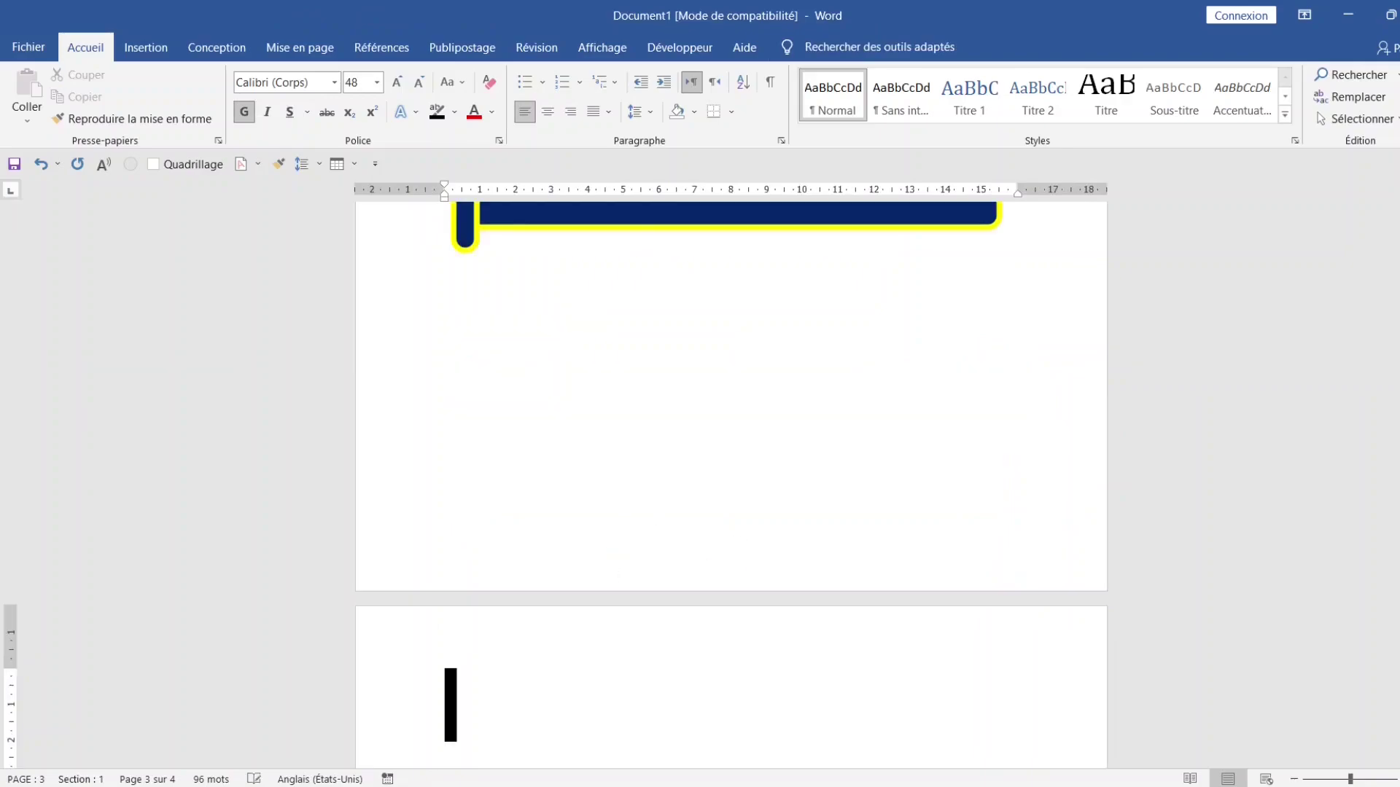
key("Return")
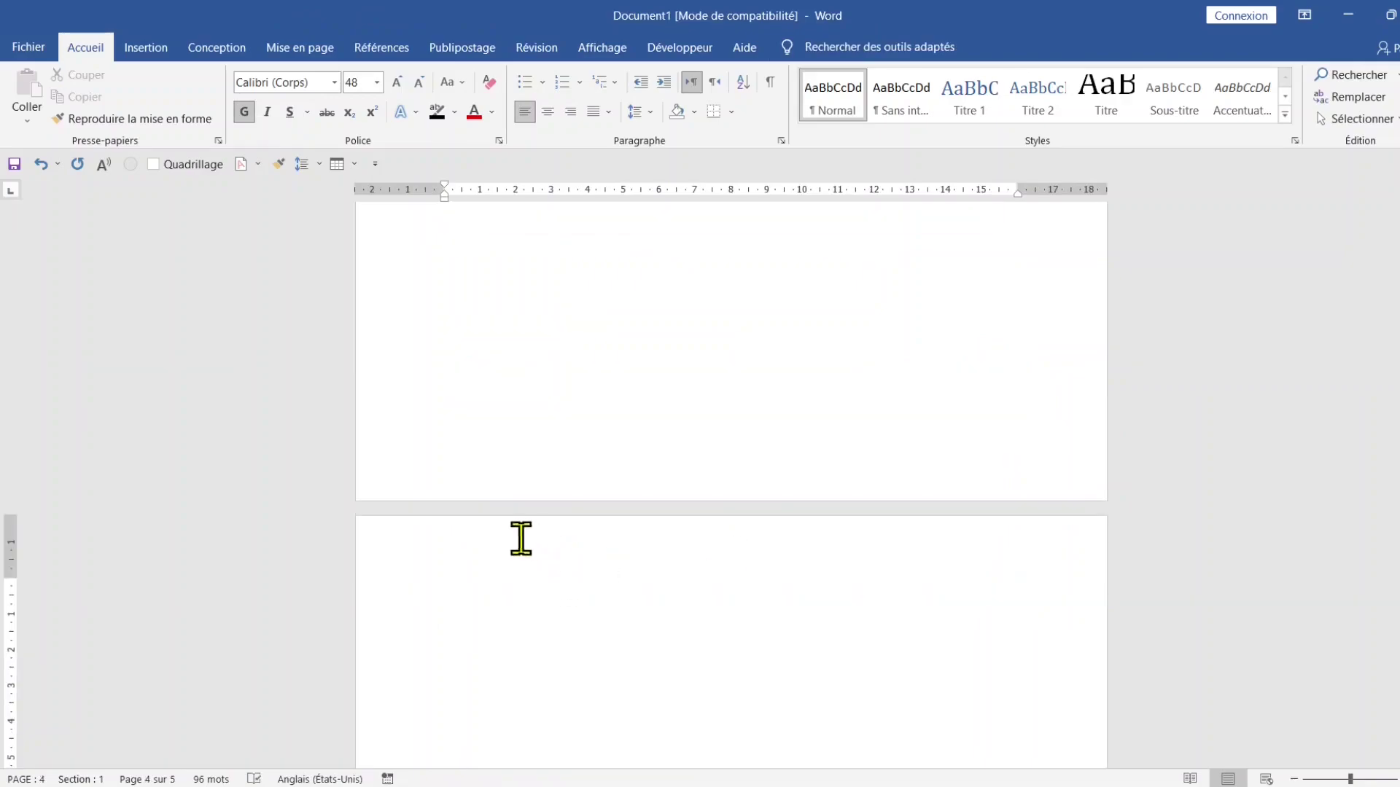
scroll(525, 541, "down", 1)
left_click(167, 54)
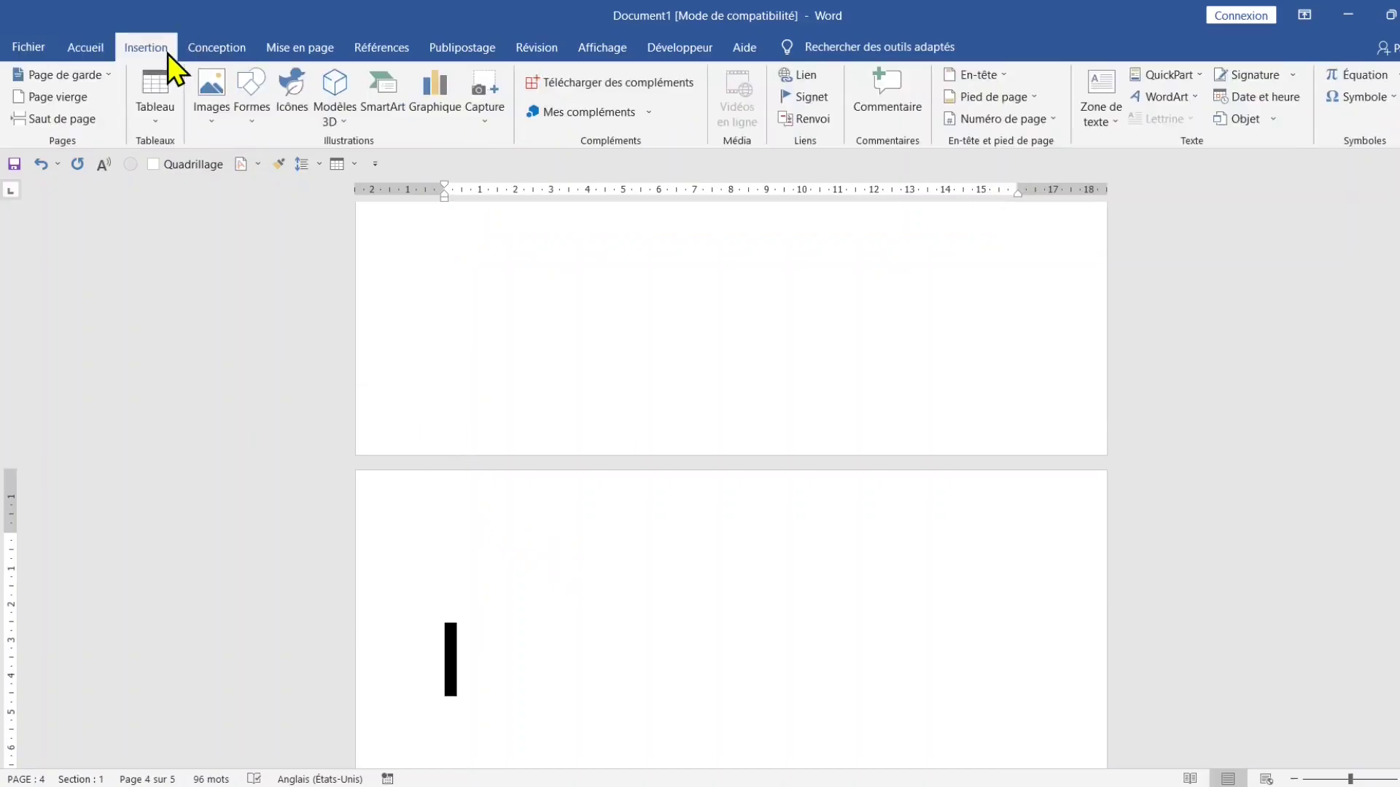
left_click(257, 116)
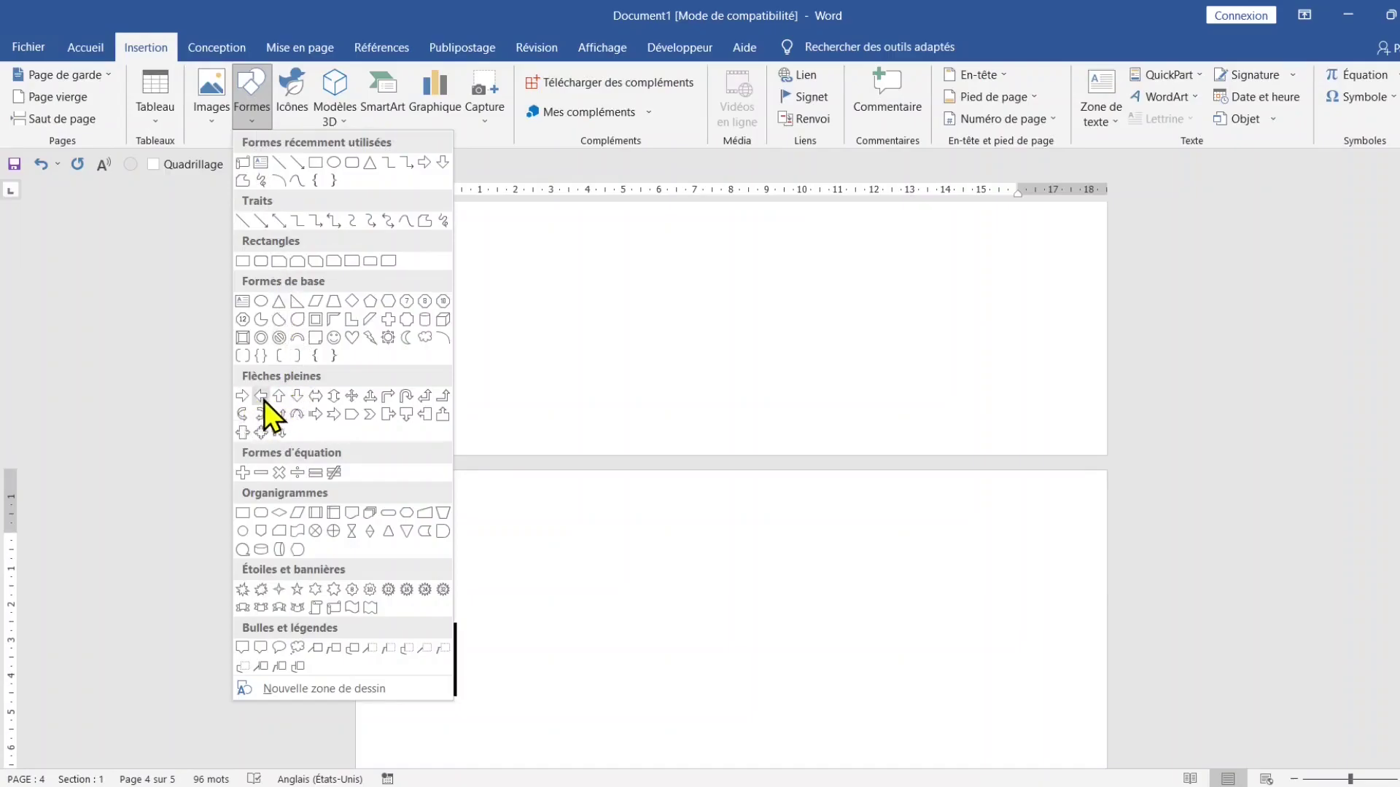
left_click(242, 413)
left_click_drag(442, 594, 859, 746)
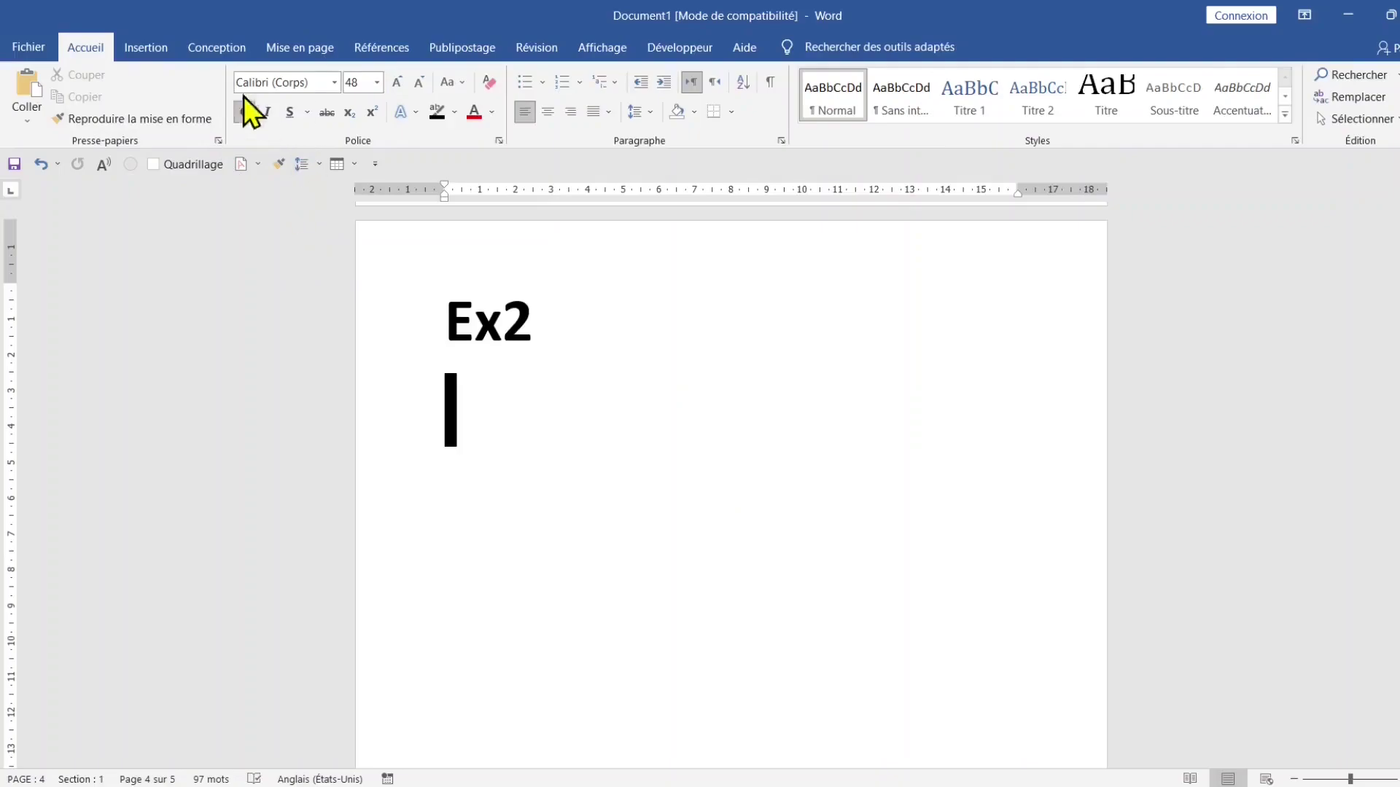
Draw a notched right block arrow below the Ex2 heading and resize it to about 4.6 cm high by 11.7 cm wide
left_click(149, 49)
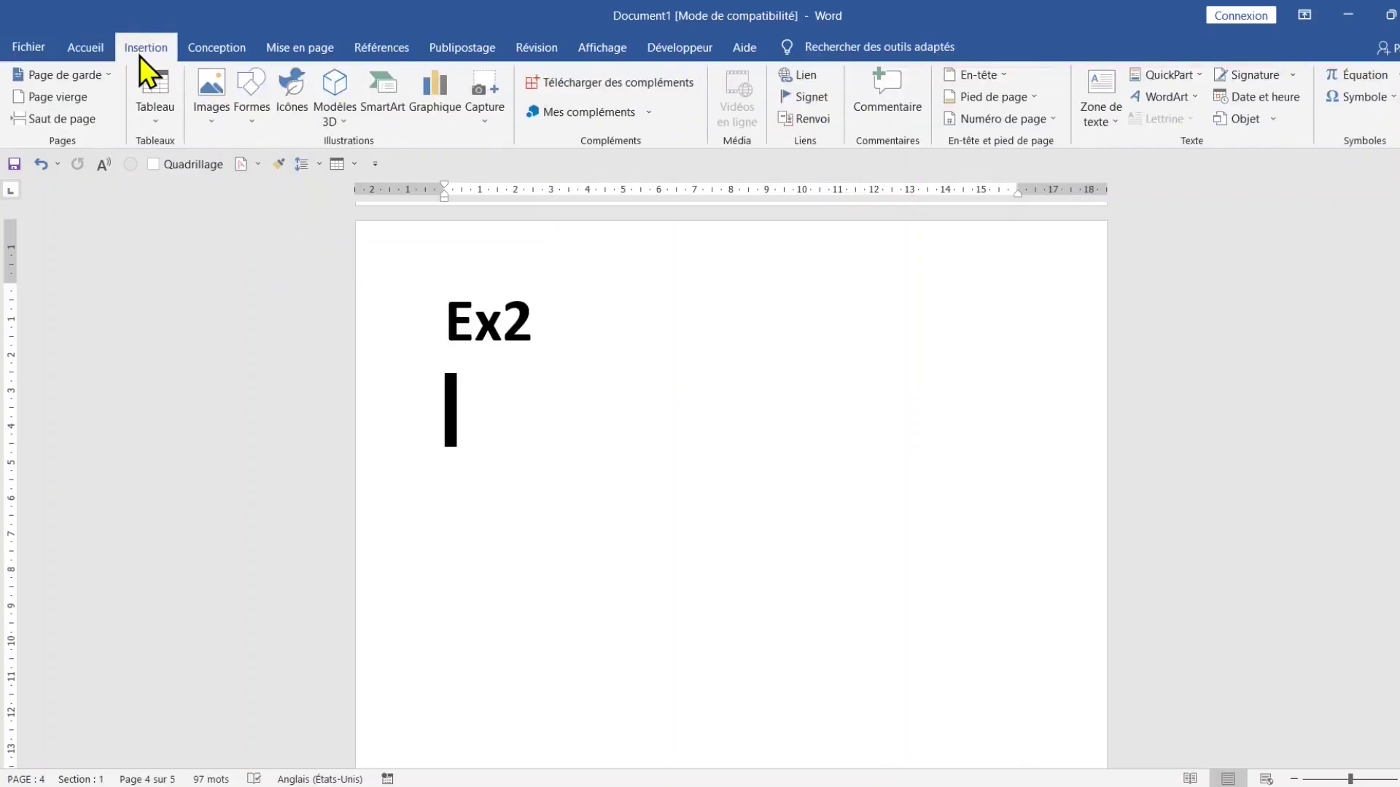
left_click(261, 122)
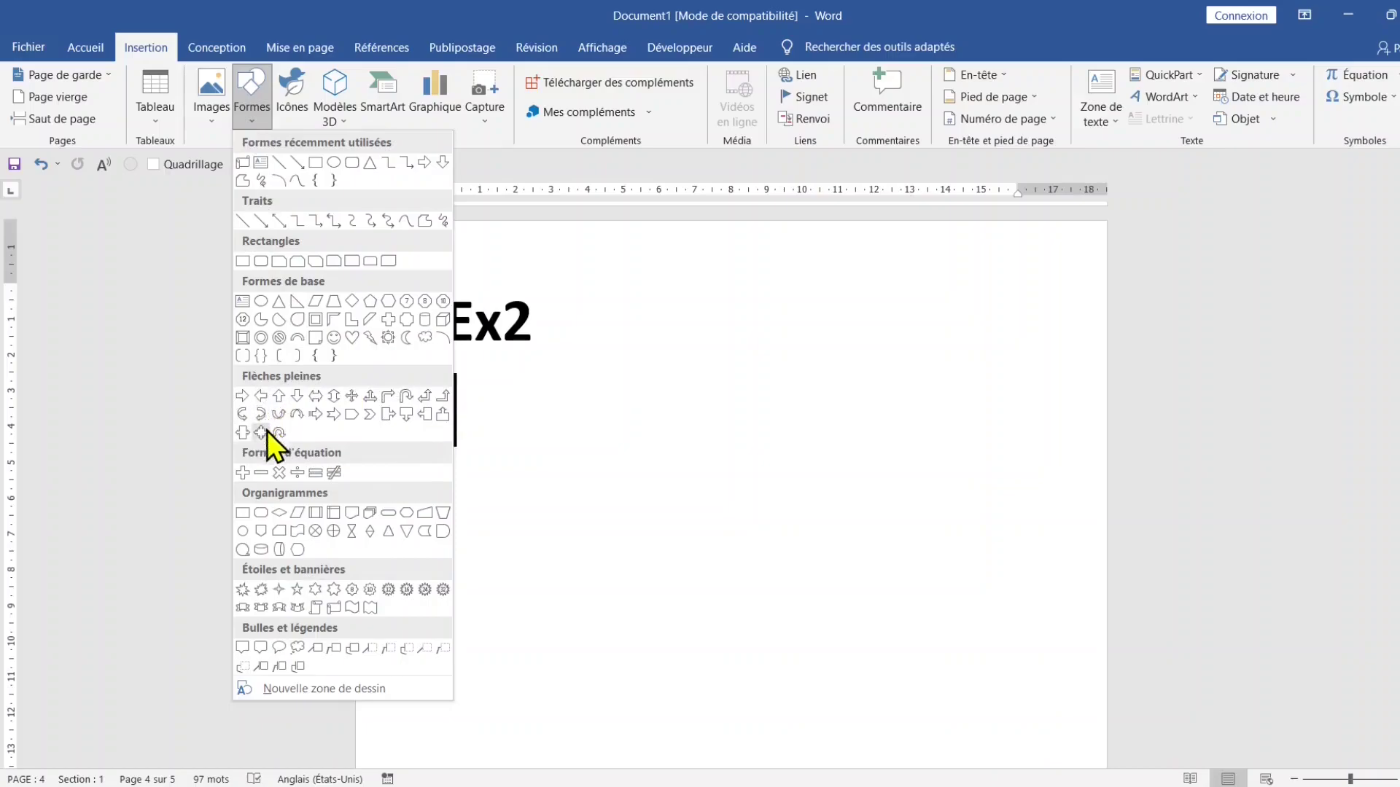
left_click(337, 423)
mouse_move(447, 389)
left_mouse_down()
mouse_move(471, 456)
mouse_move(566, 509)
mouse_move(814, 567)
mouse_move(986, 643)
mouse_move(1031, 724)
mouse_move(904, 500)
mouse_move(894, 550)
mouse_move(882, 475)
left_mouse_up()
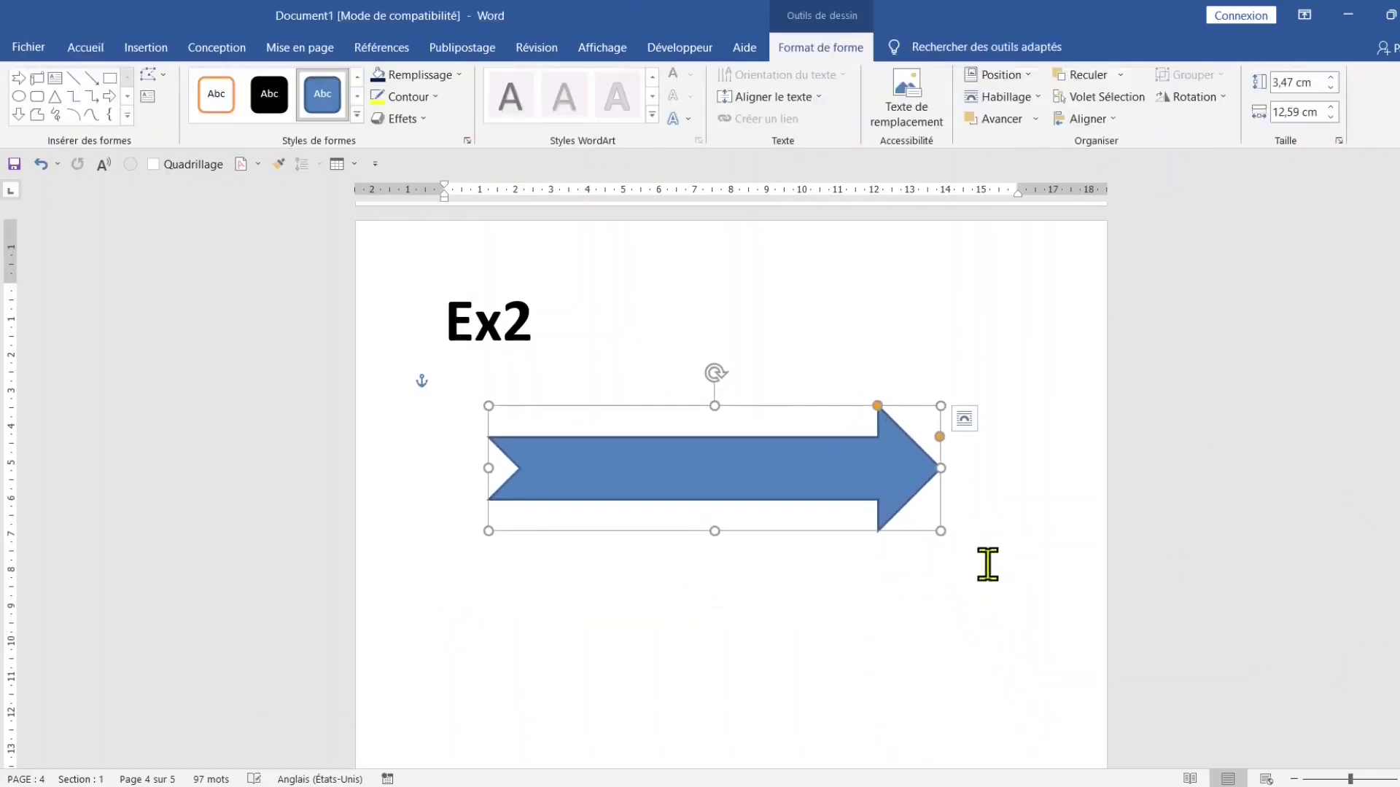
left_click_drag(940, 531, 908, 569)
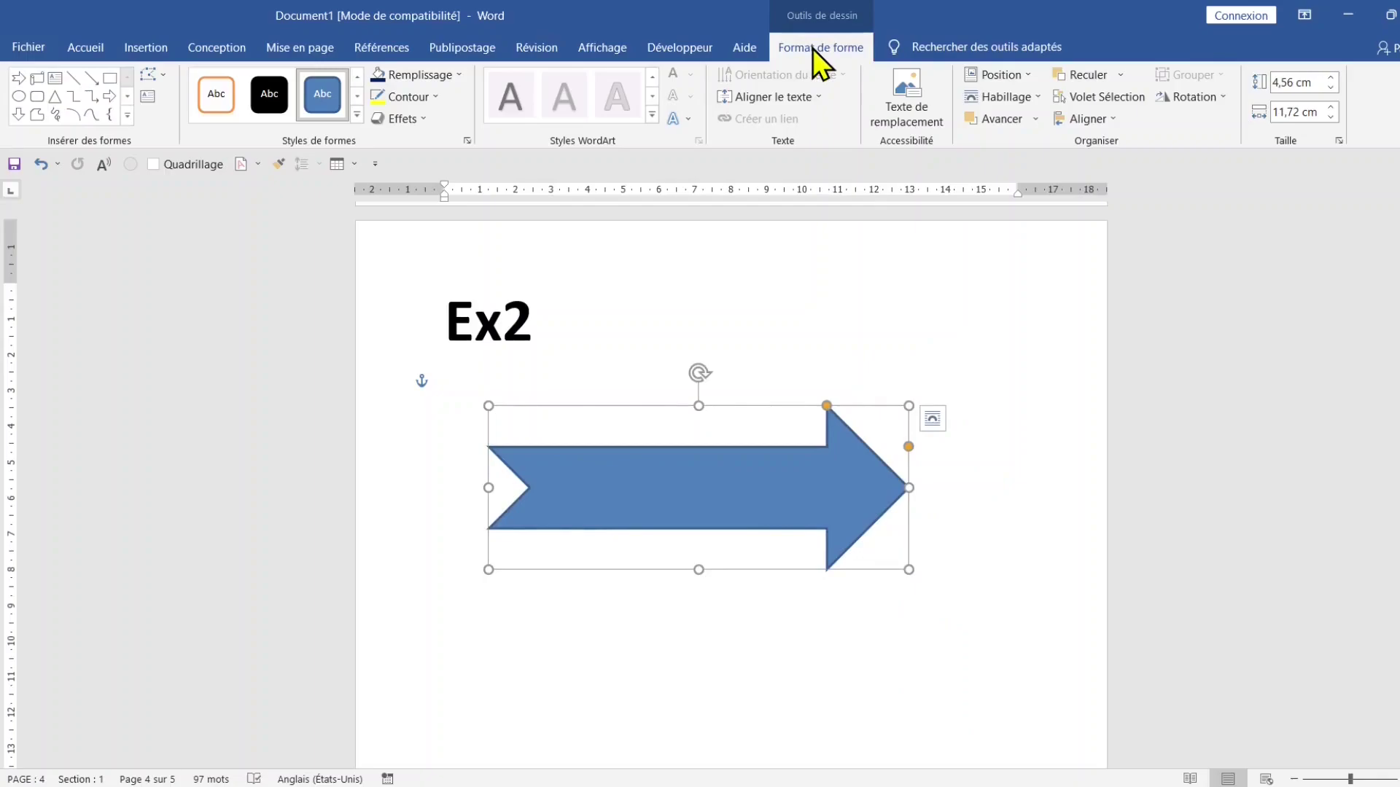
Fill the notched arrow with the standard dark red
left_click(457, 72)
left_click(457, 72)
left_click(458, 81)
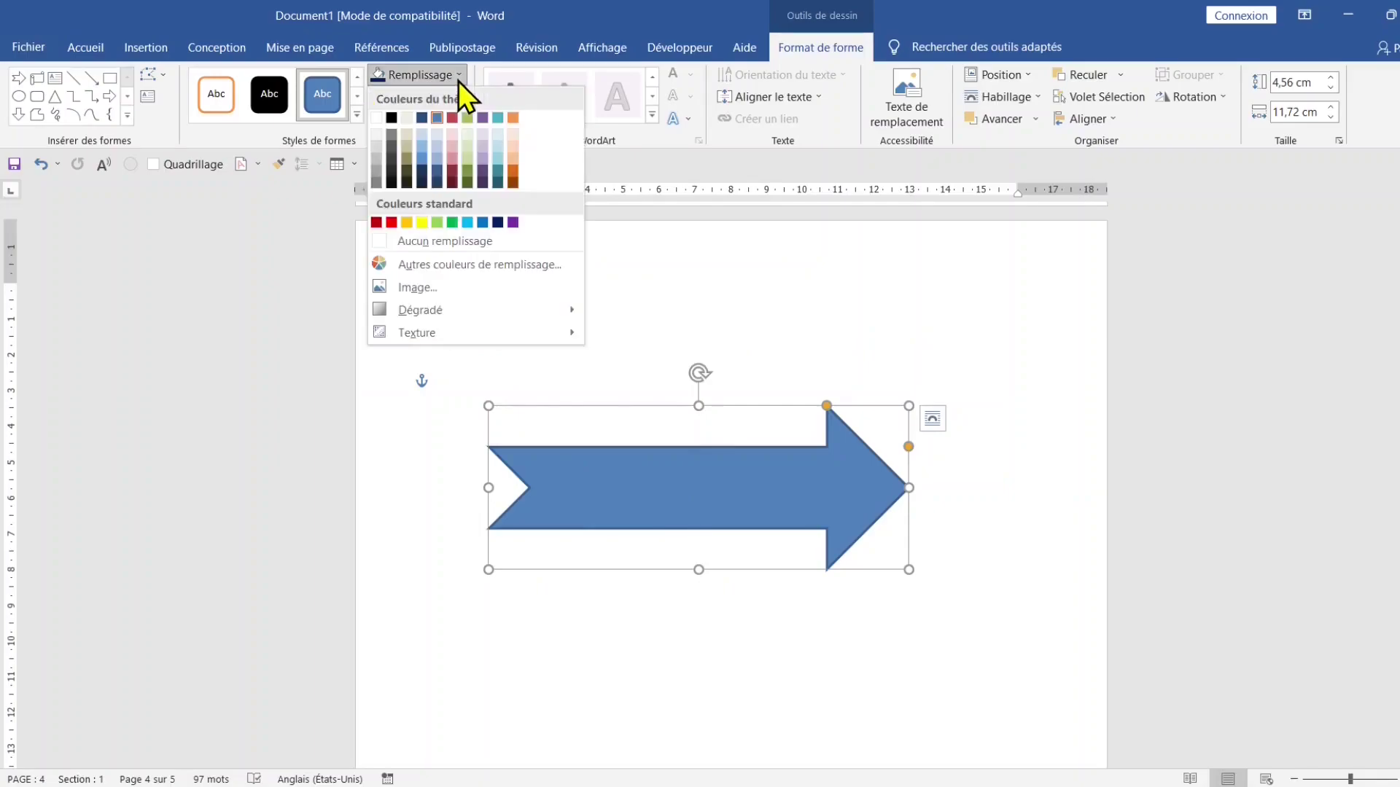
left_click(379, 223)
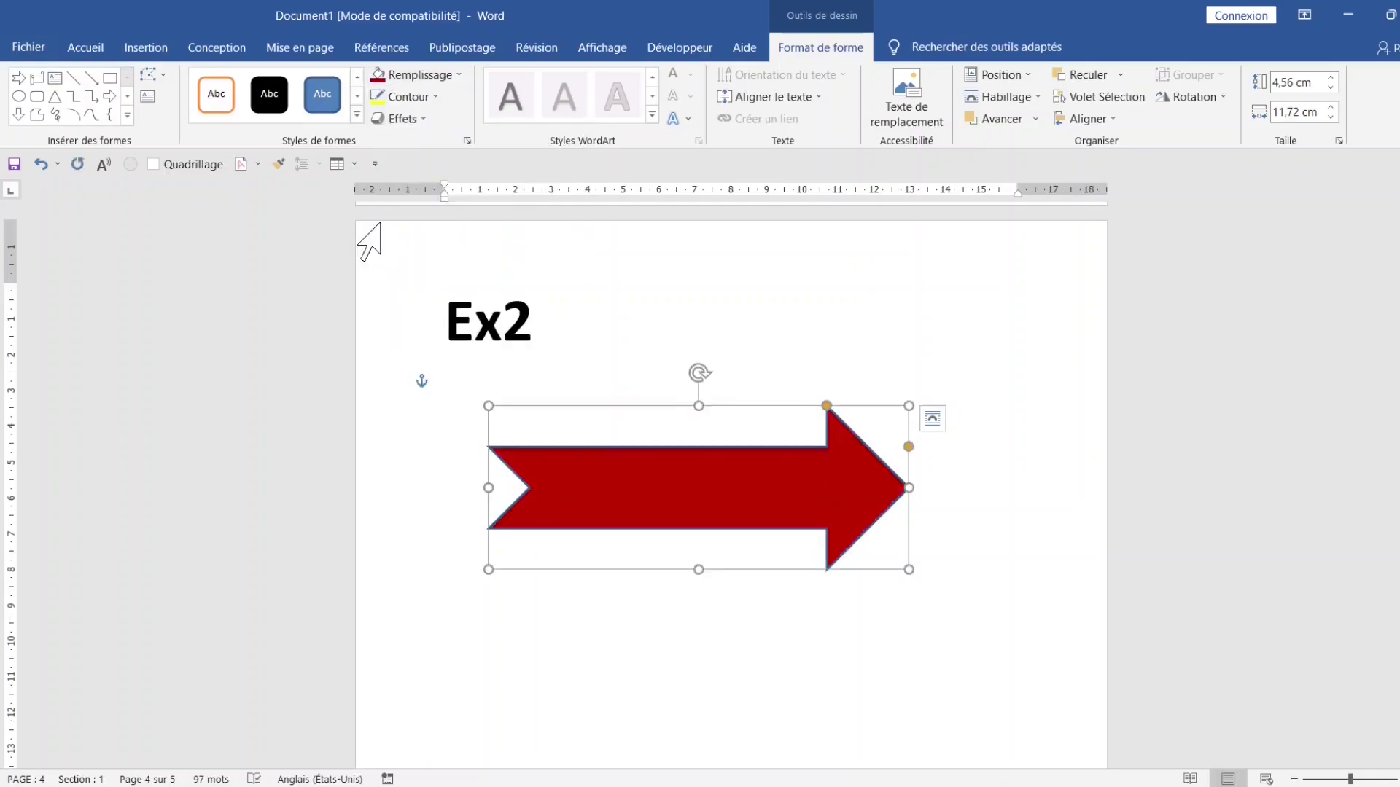
Give the notched arrow a standard green outline 6 pt thick
left_click(435, 103)
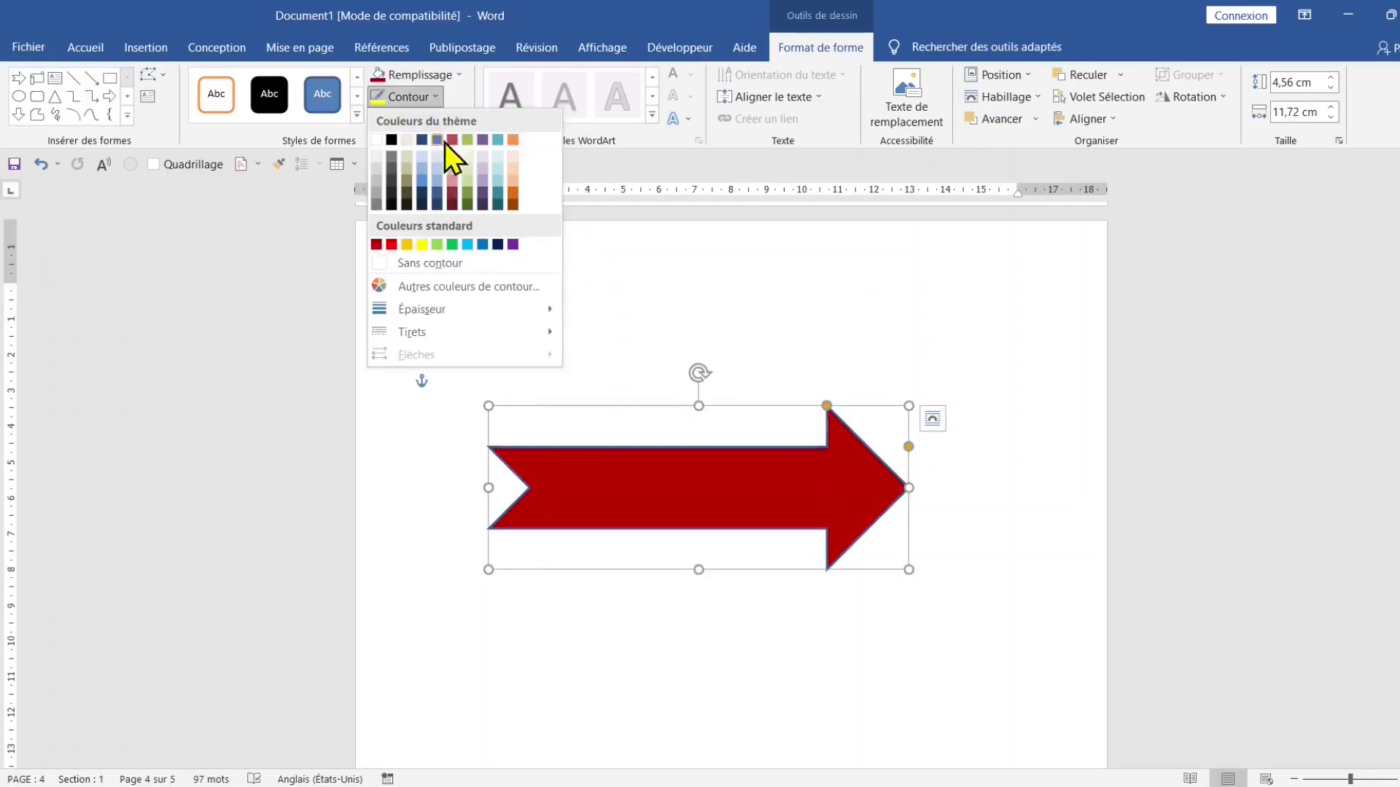
left_click(454, 246)
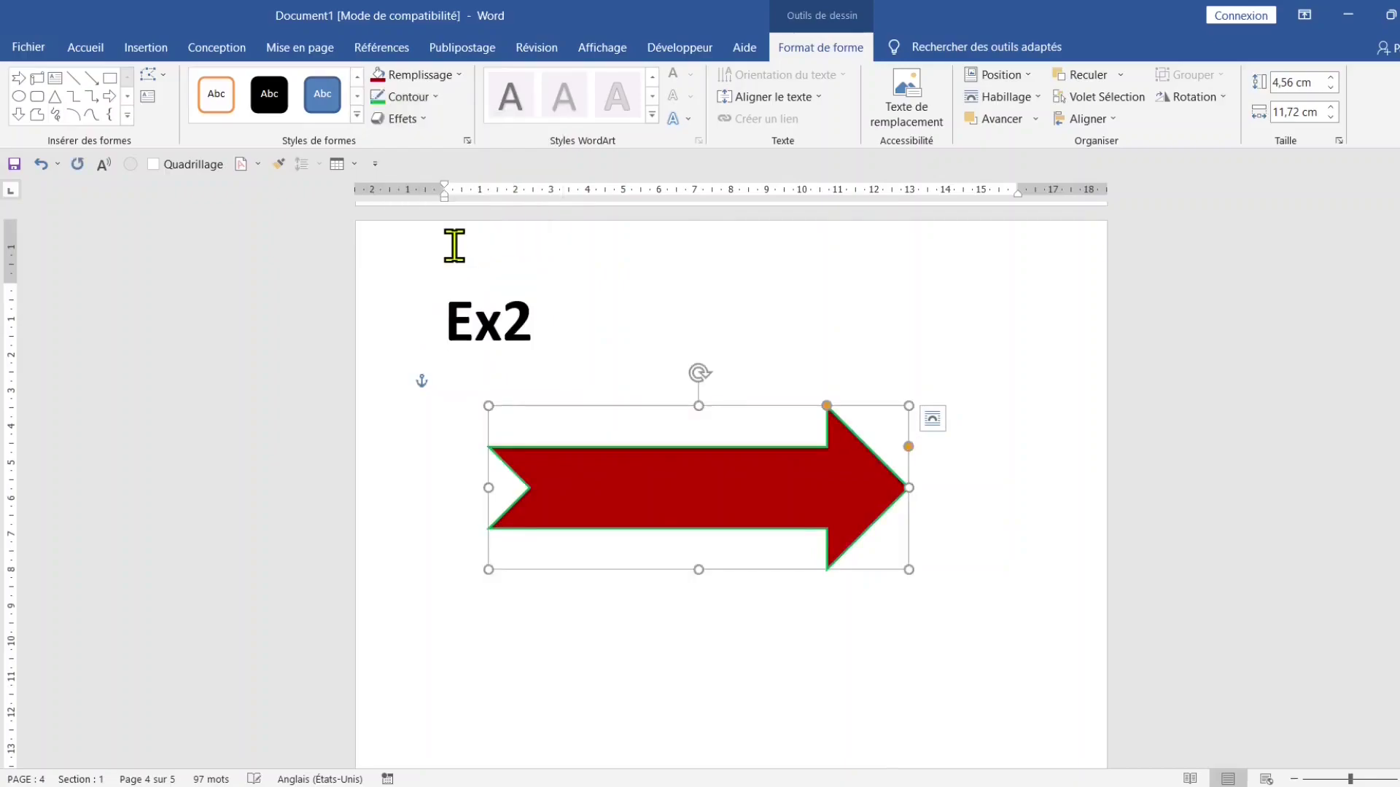
left_click(438, 96)
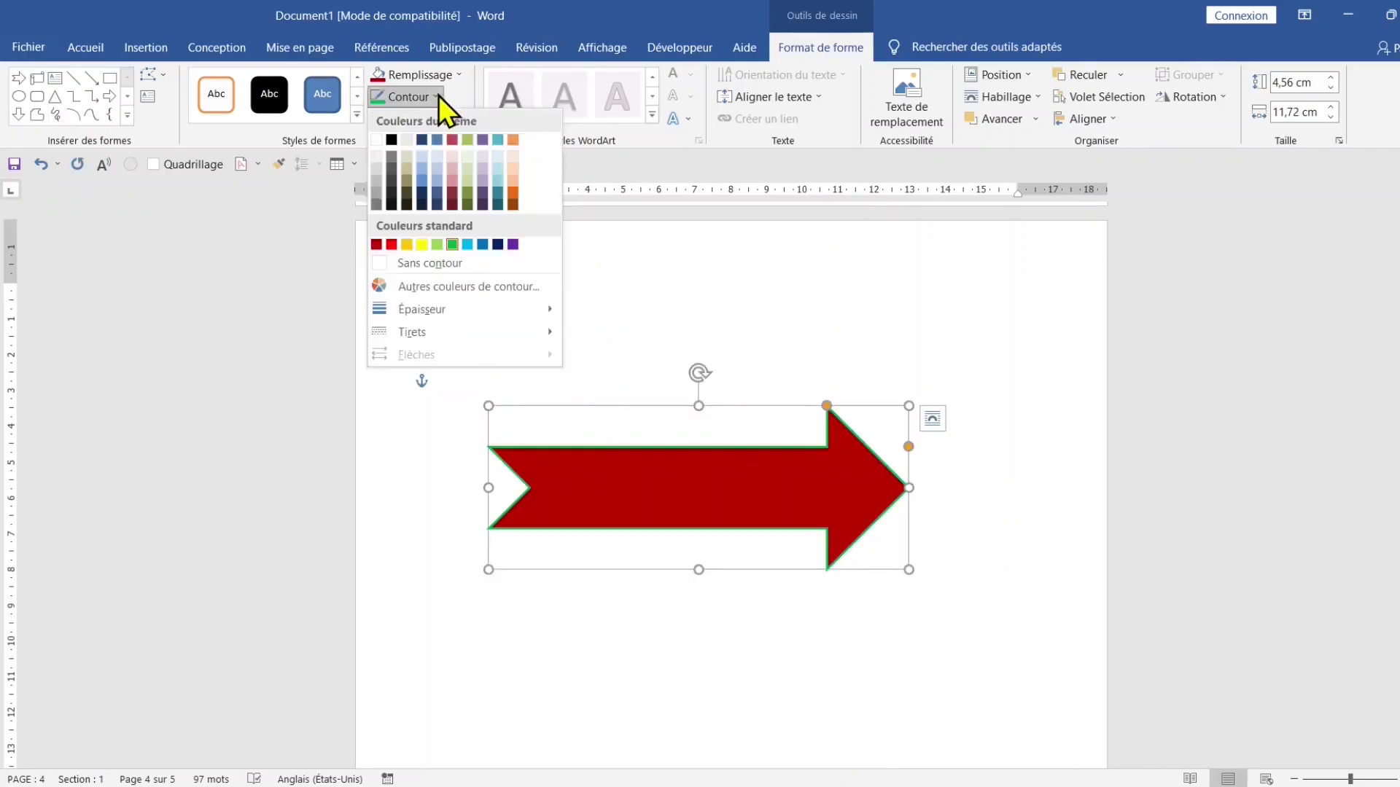
mouse_move(439, 317)
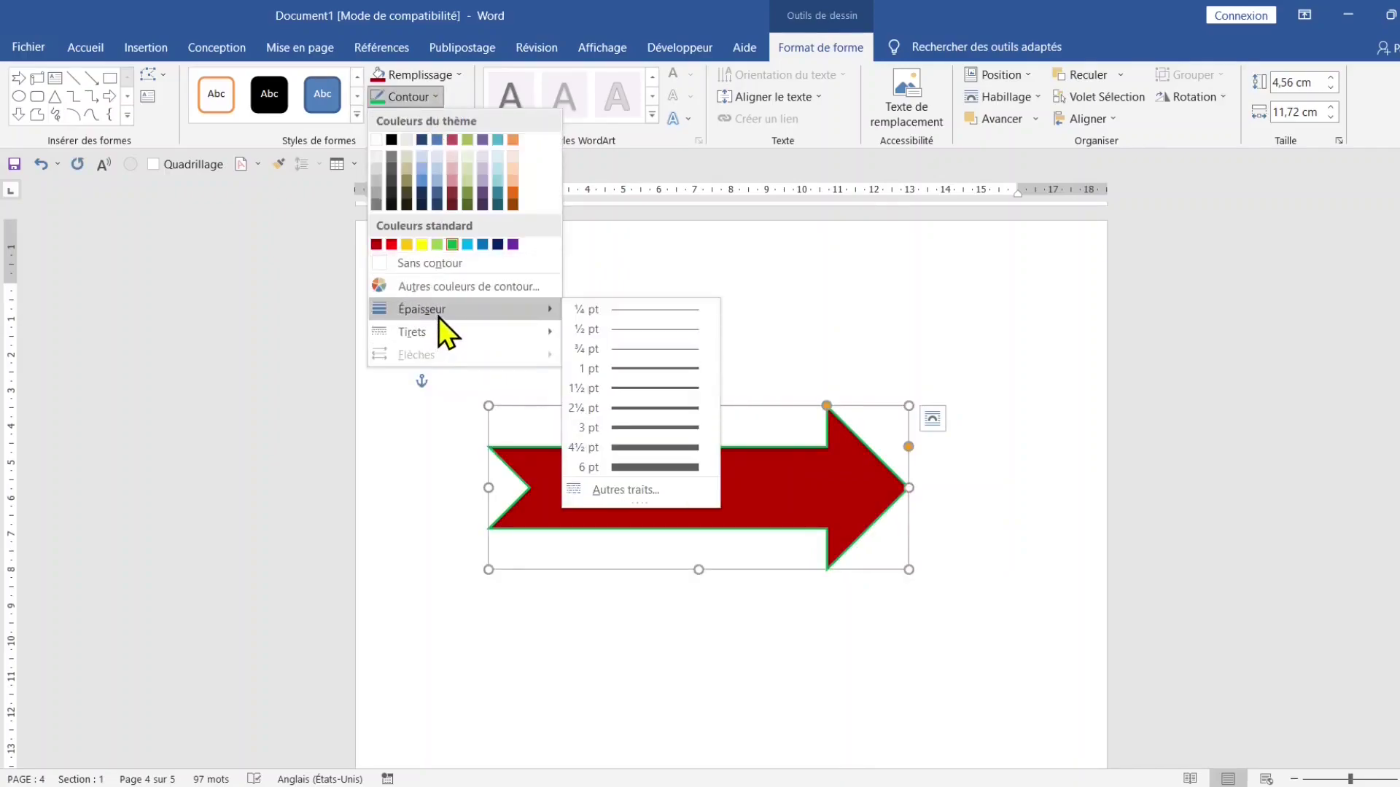
left_click(643, 467)
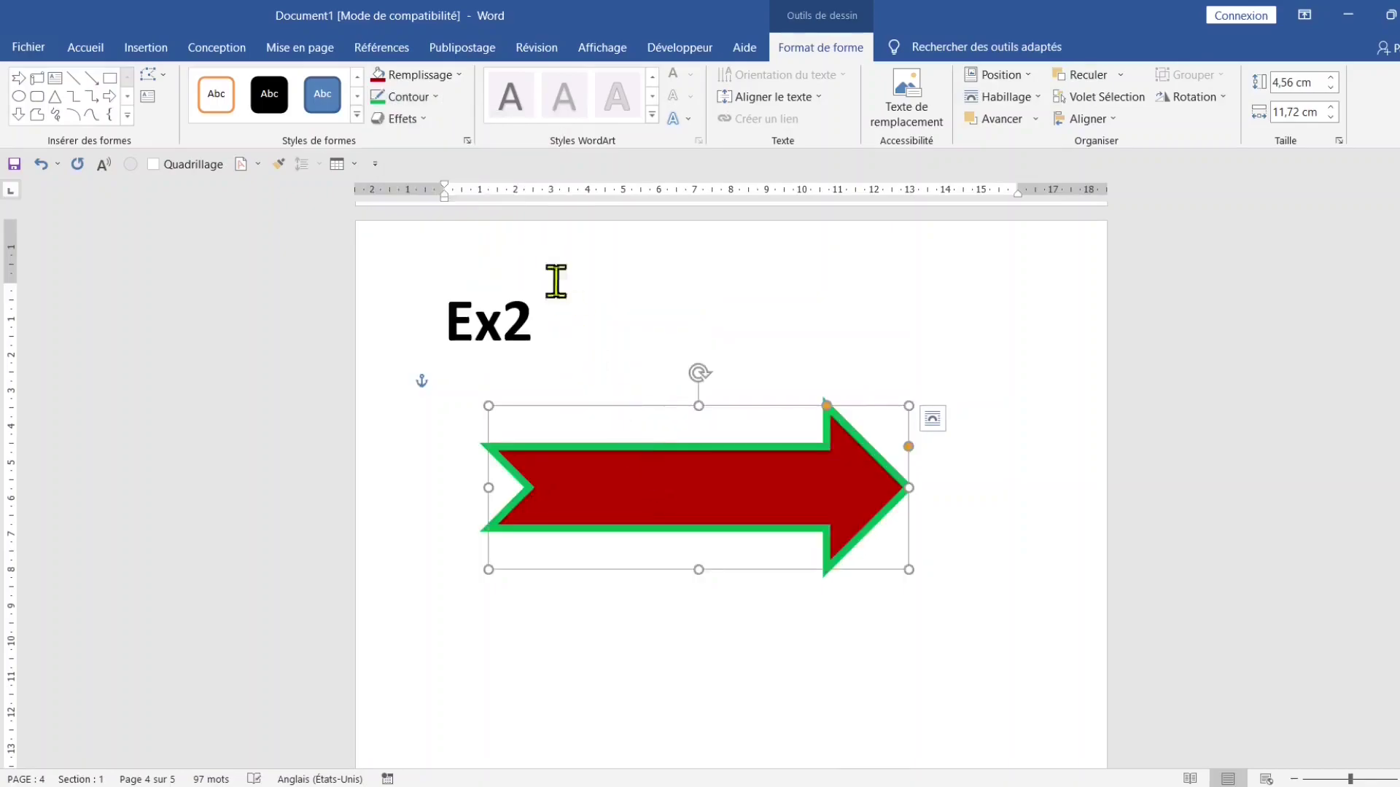
left_click(418, 115)
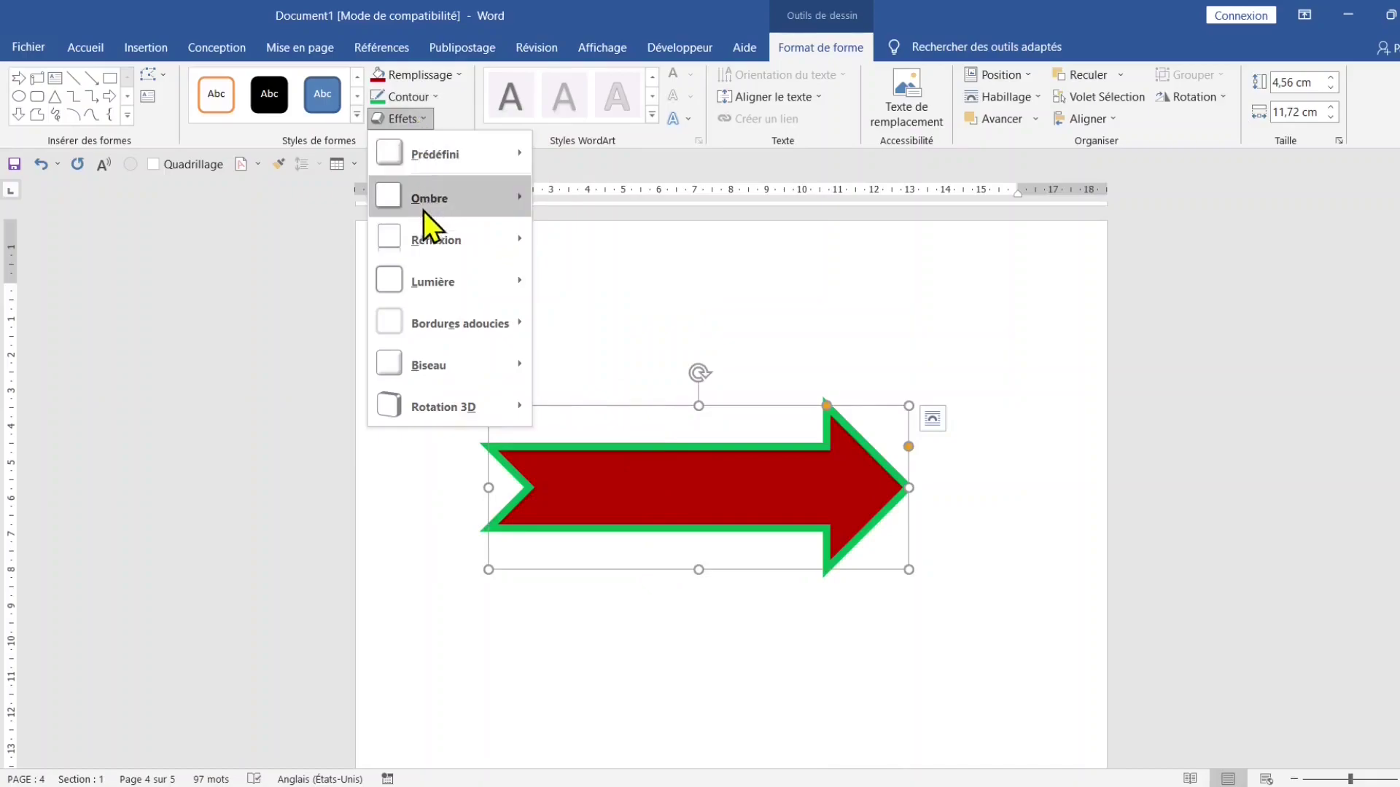
mouse_move(422, 210)
left_click(562, 479)
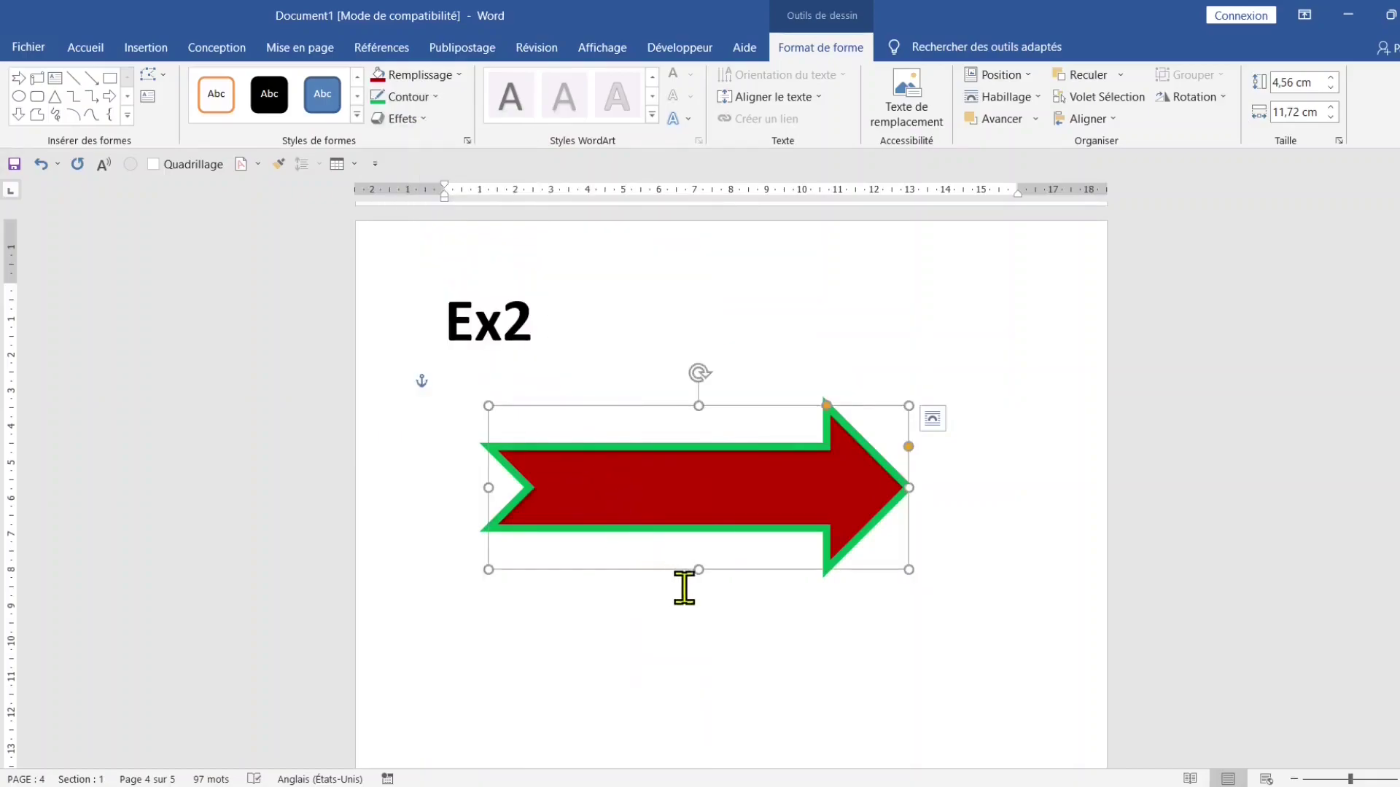
left_click(712, 634)
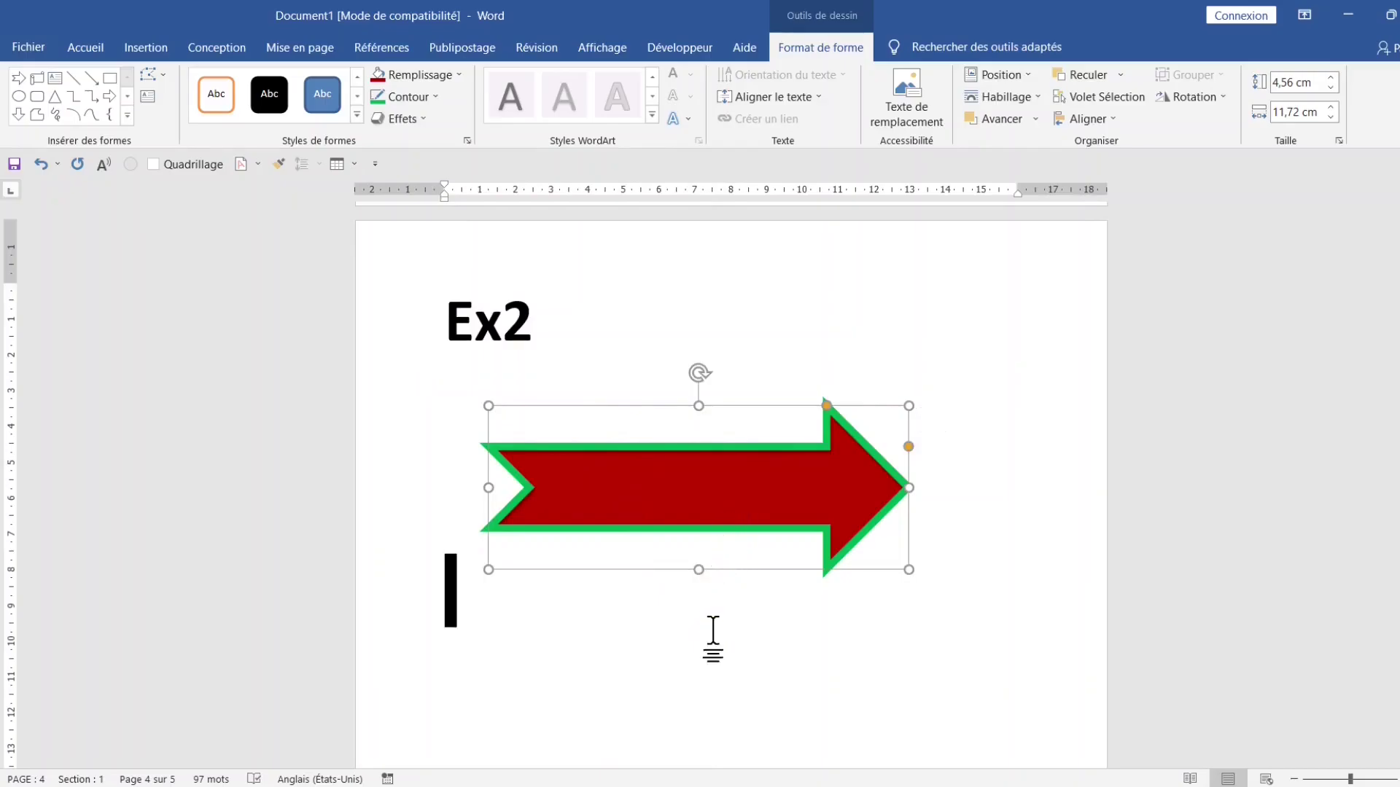
Rotate the notched arrow so it points diagonally up to the right, and enlarge its height to about 5.7 cm
left_click(744, 445)
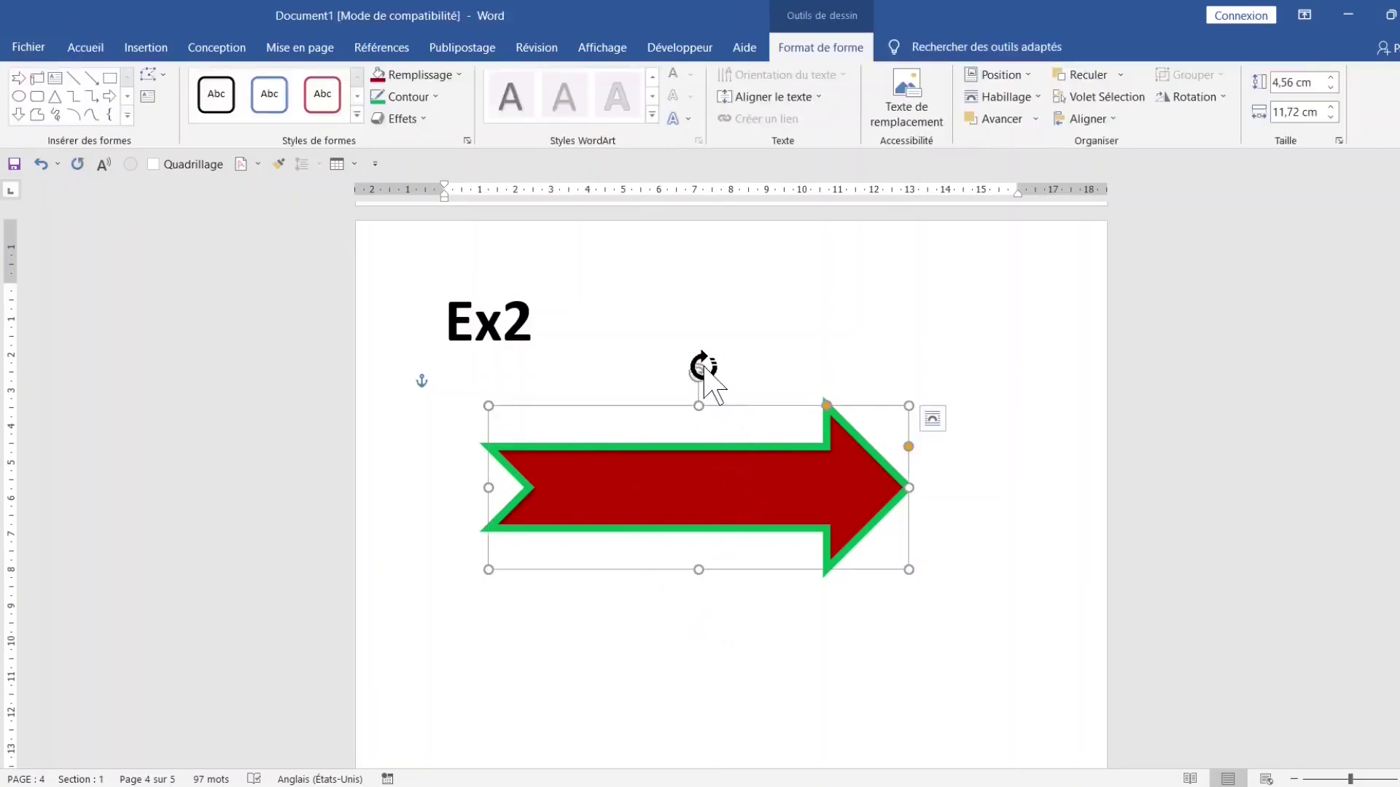
left_click_drag(702, 367, 672, 432)
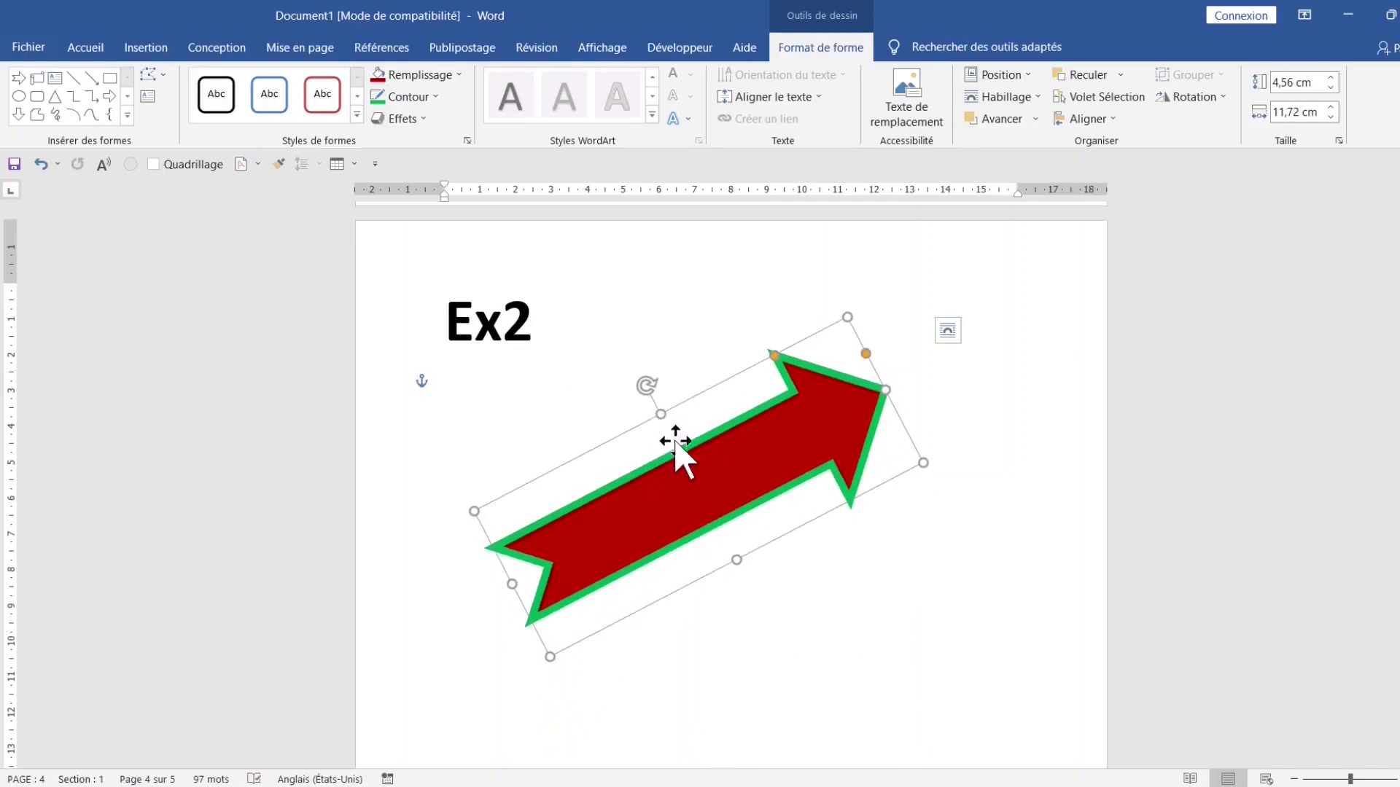
left_click_drag(738, 559, 778, 587)
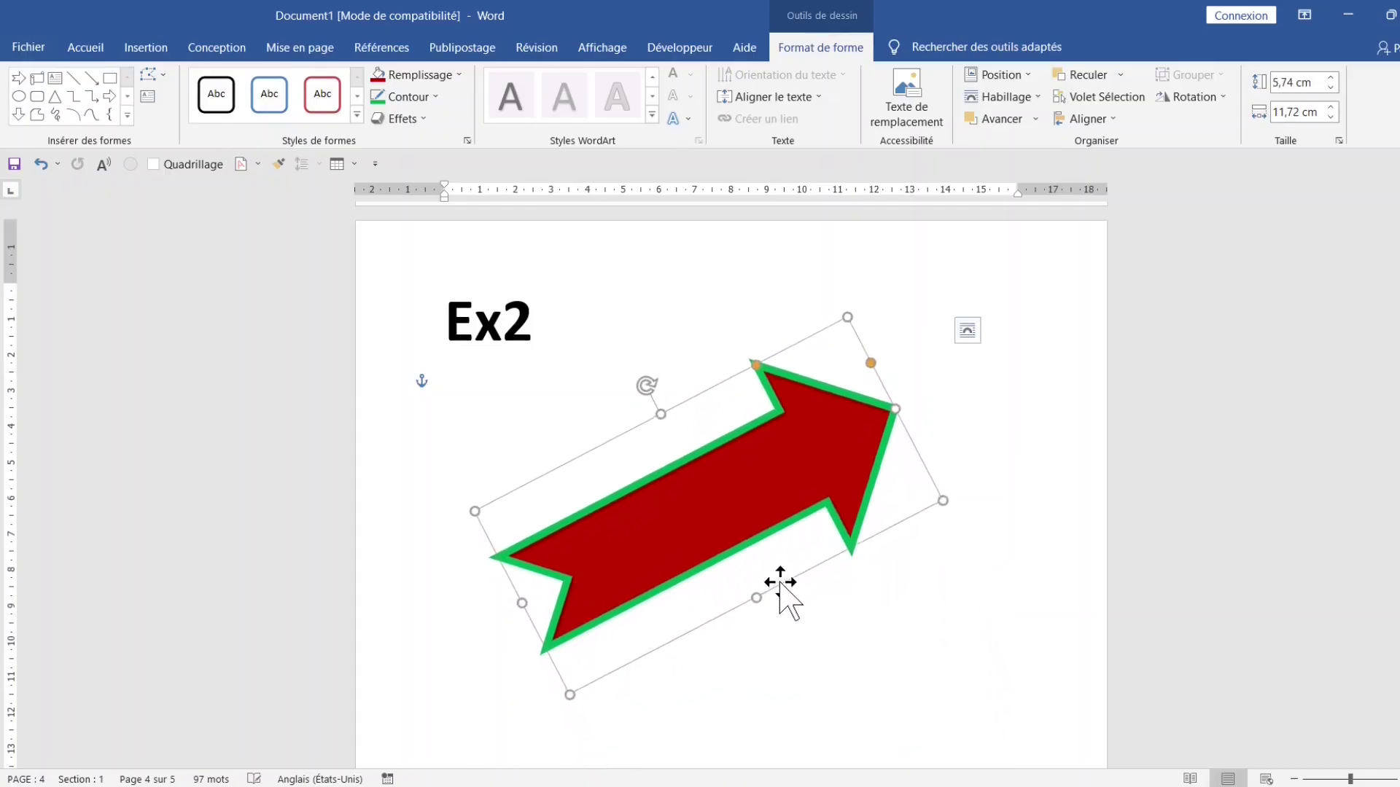
Insert five empty lines after the Ex2 heading
left_click(532, 316)
key("Return")
key("Return")
key("Return")
key("Return")
key("Return")
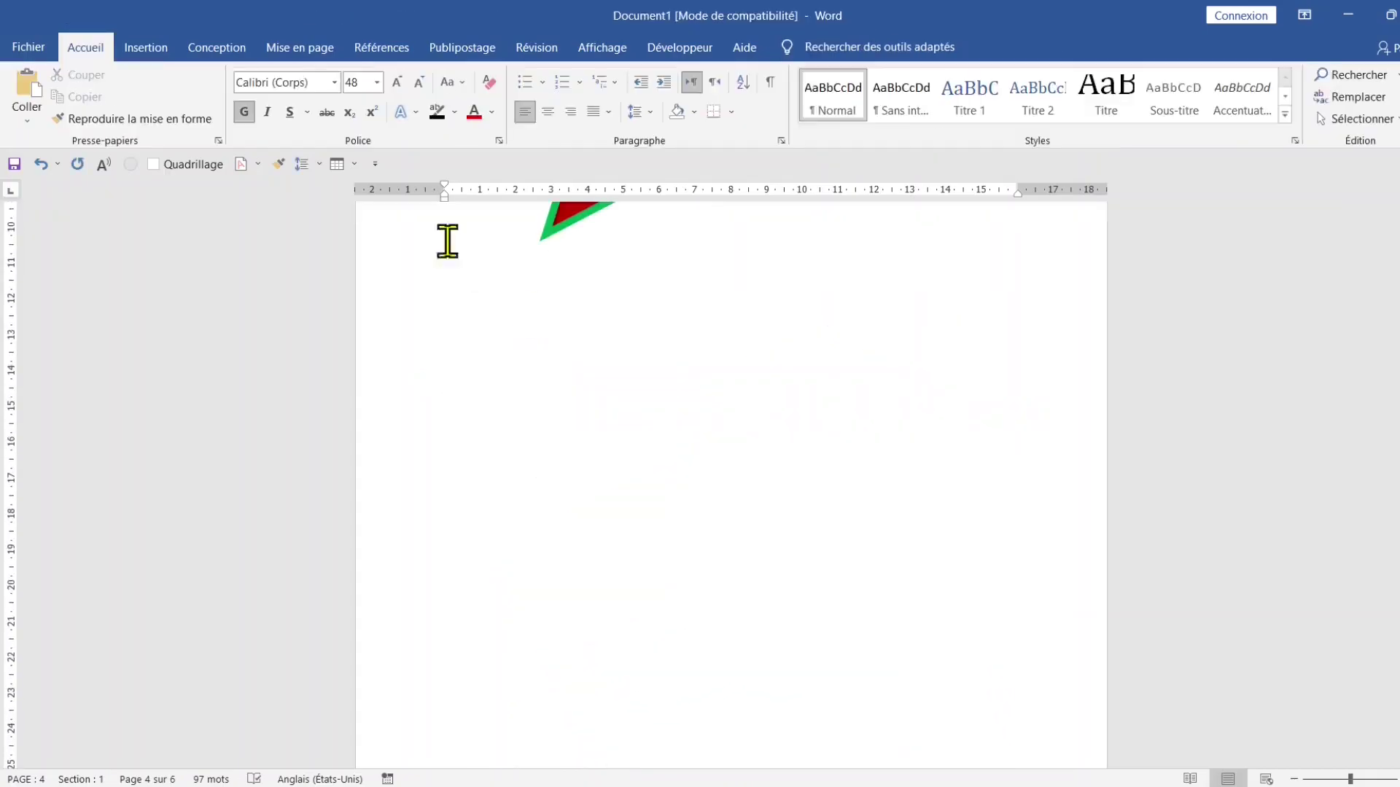
Draw a perfect circle about 7.6 cm in diameter below the arrow
left_click(141, 54)
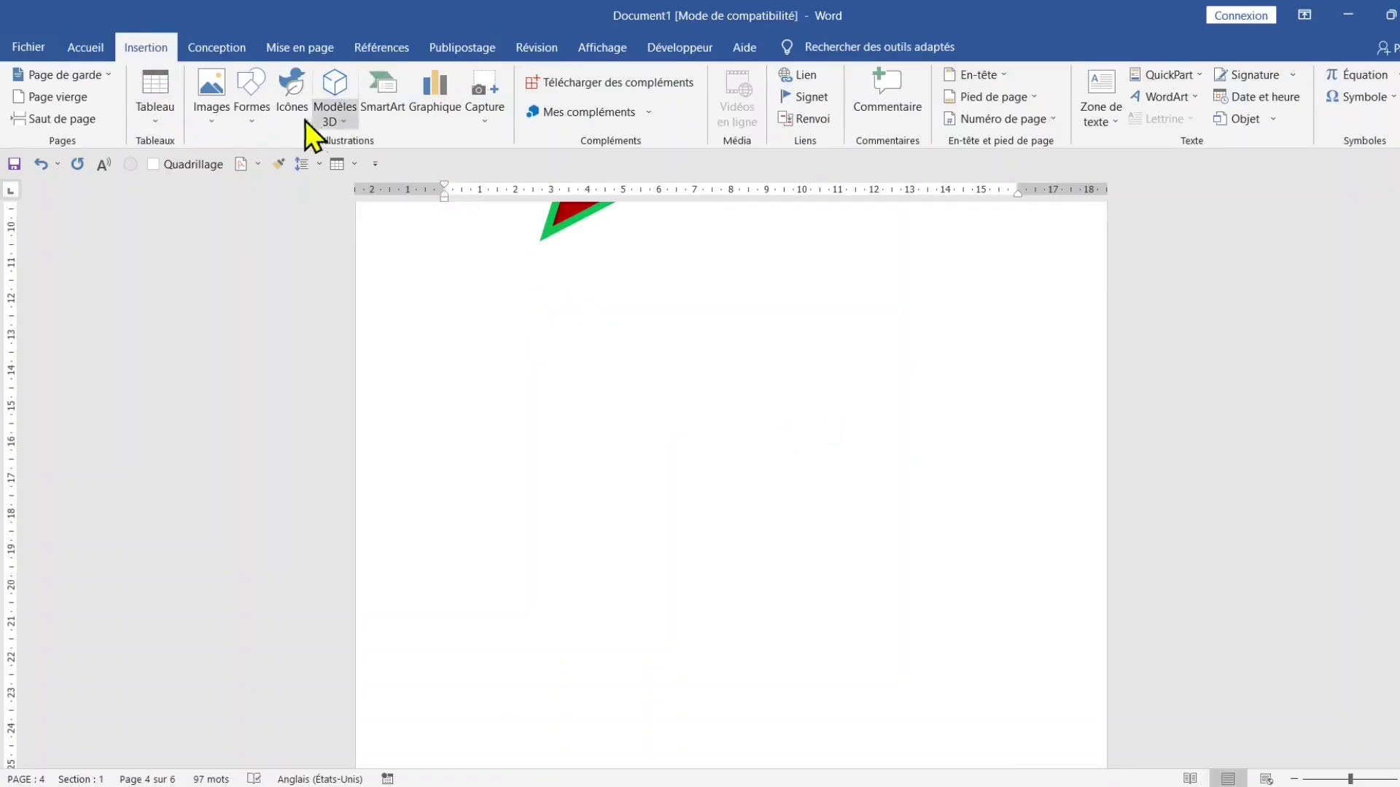
left_click(259, 116)
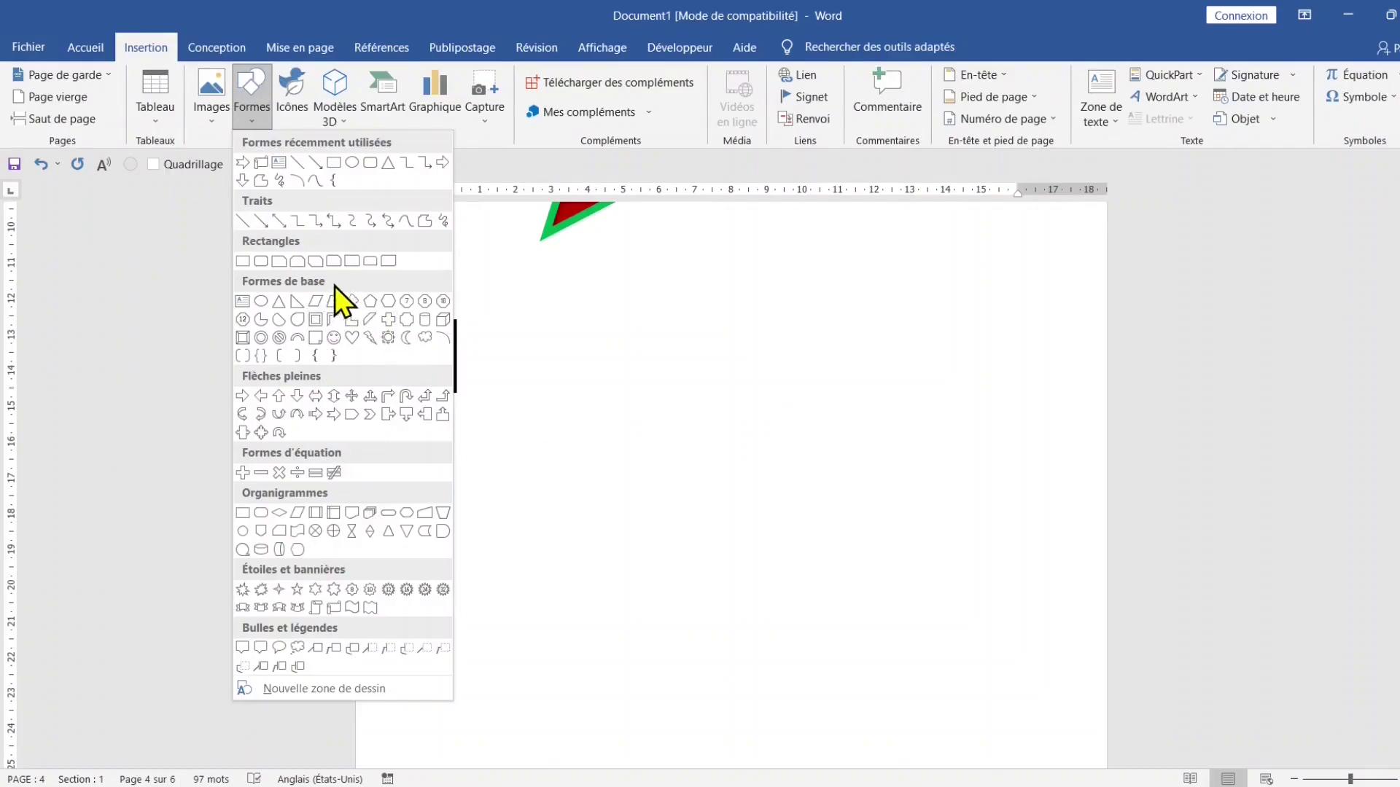
left_click(262, 302)
left_click_drag(493, 281, 1002, 562)
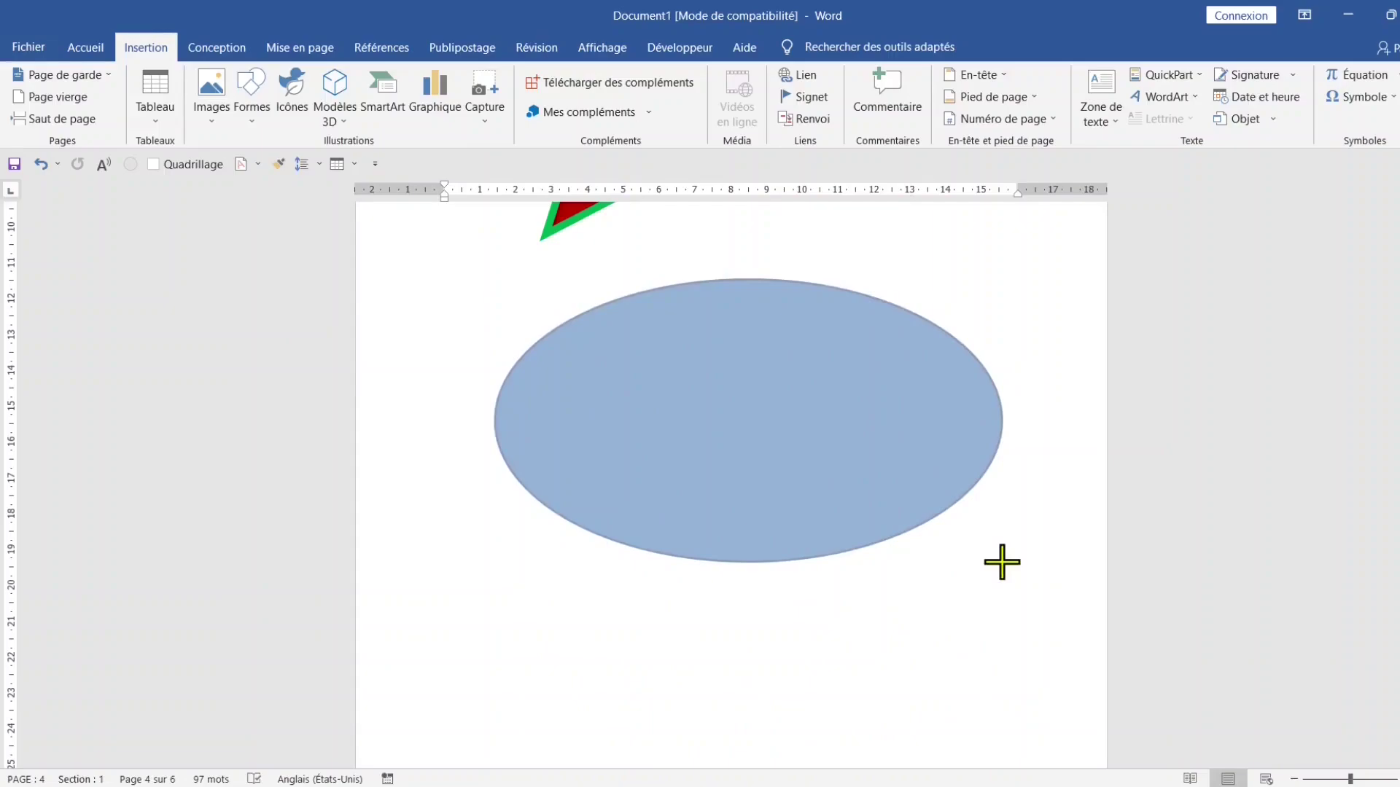
left_click_drag(1001, 563, 997, 562)
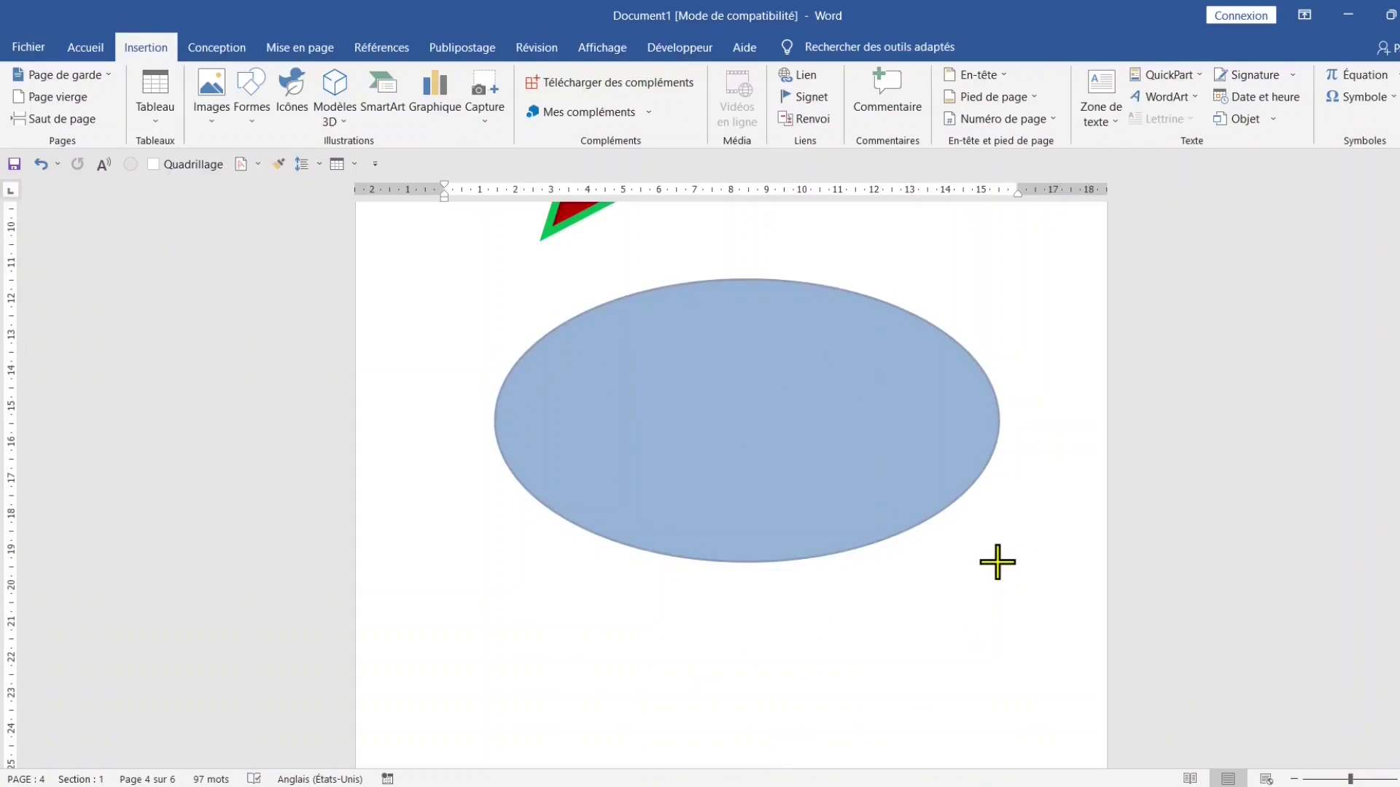
mouse_move(997, 562)
left_mouse_down()
mouse_move(907, 559)
mouse_move(768, 442)
left_mouse_up()
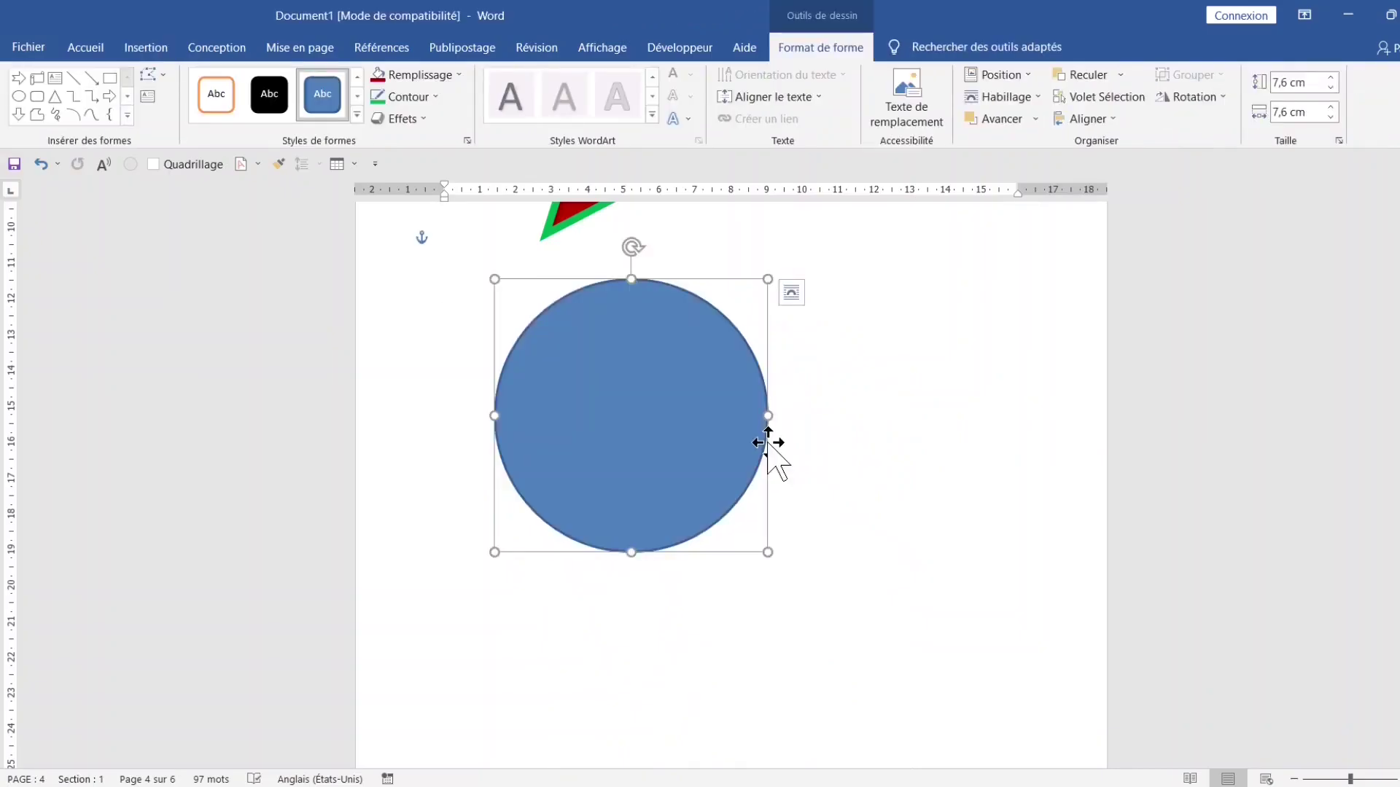
Apply the orange-outline shape style to the circle and remove its fill
left_click(217, 82)
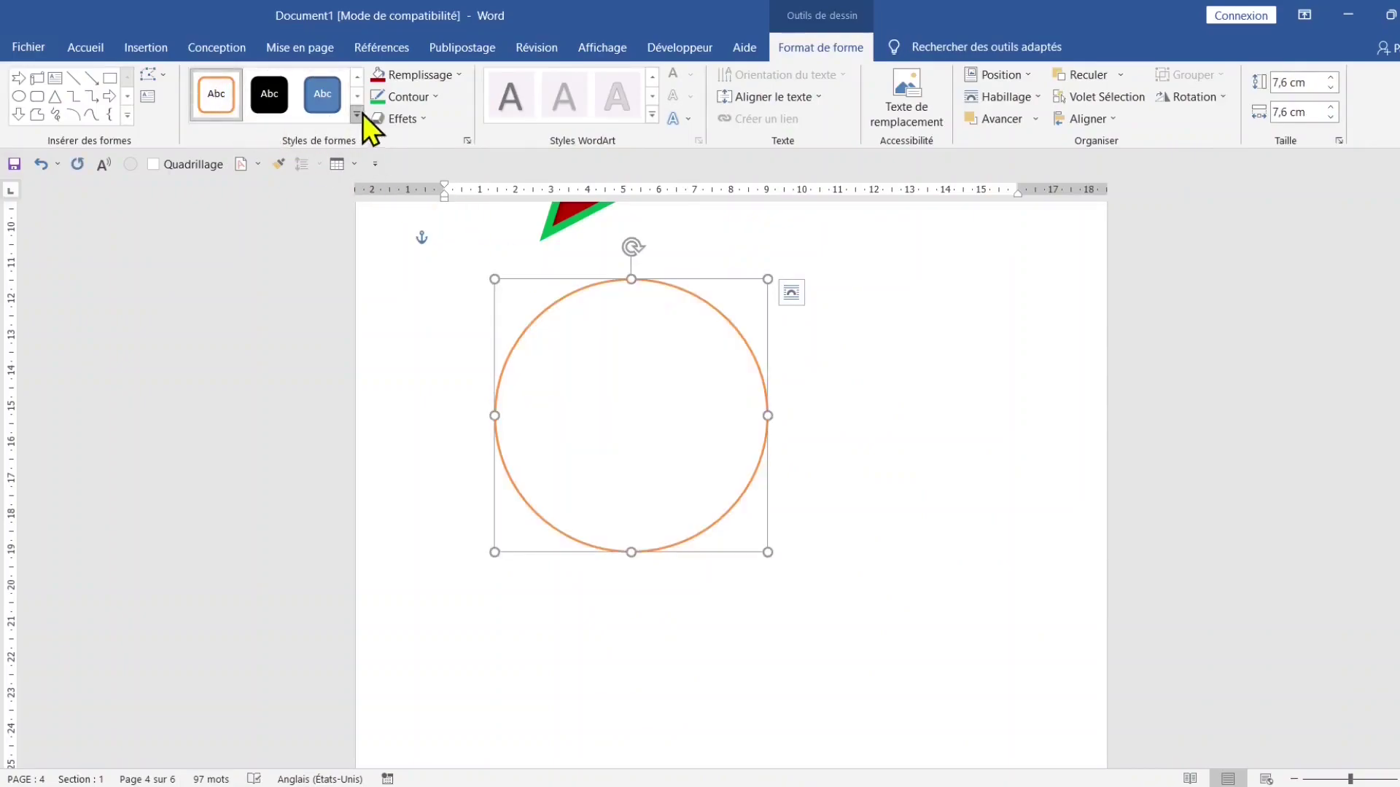
left_click(456, 76)
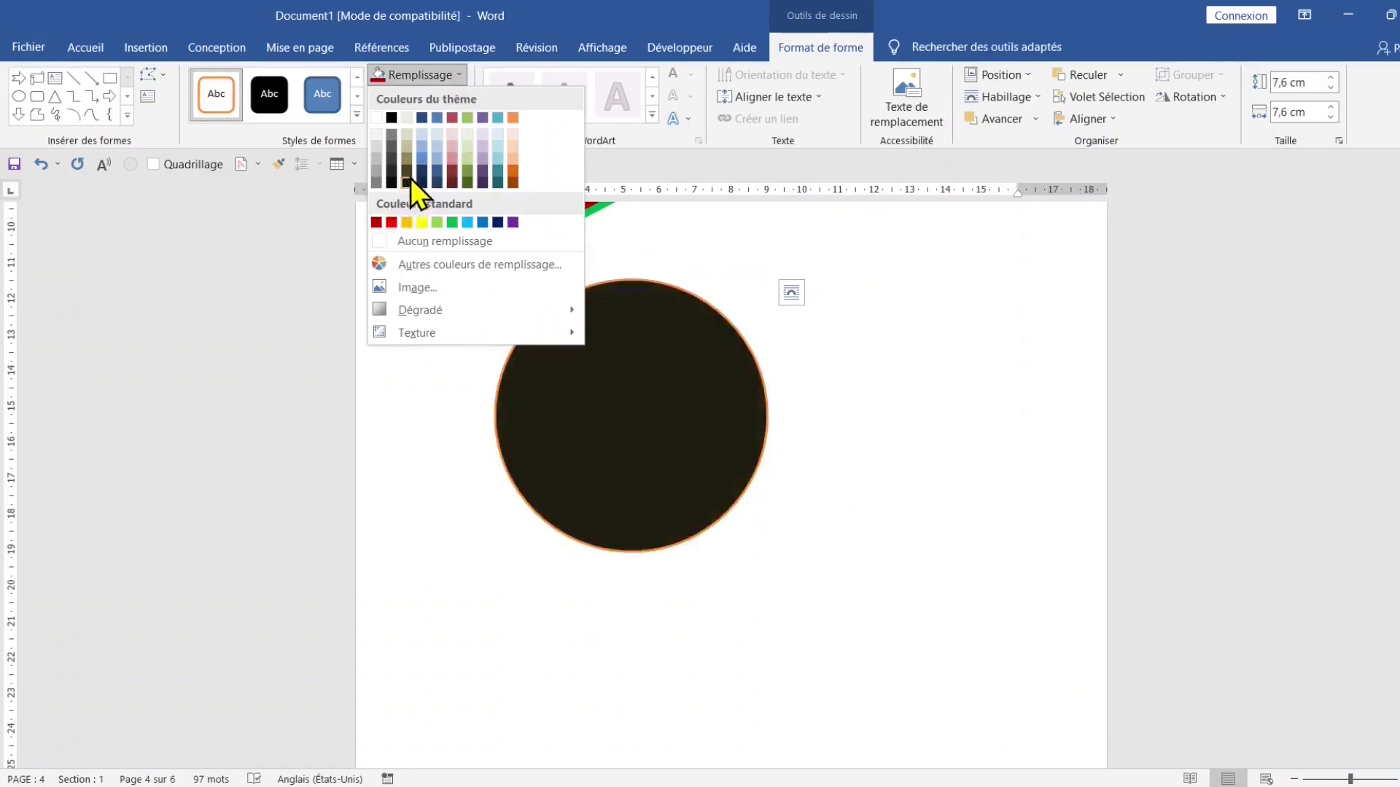
left_click(487, 245)
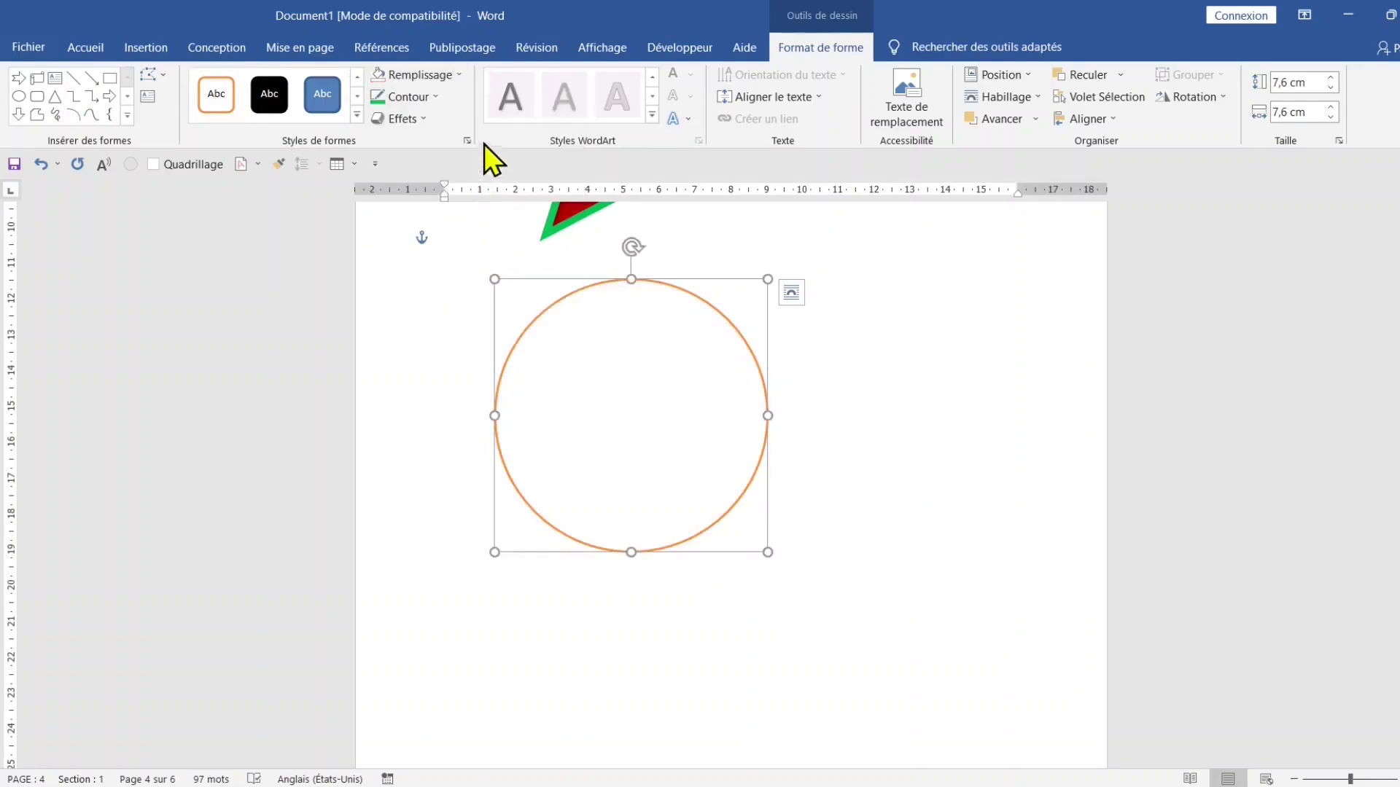
Try the standard red fill on the circle, return it to no fill and deselect it
left_click(458, 76)
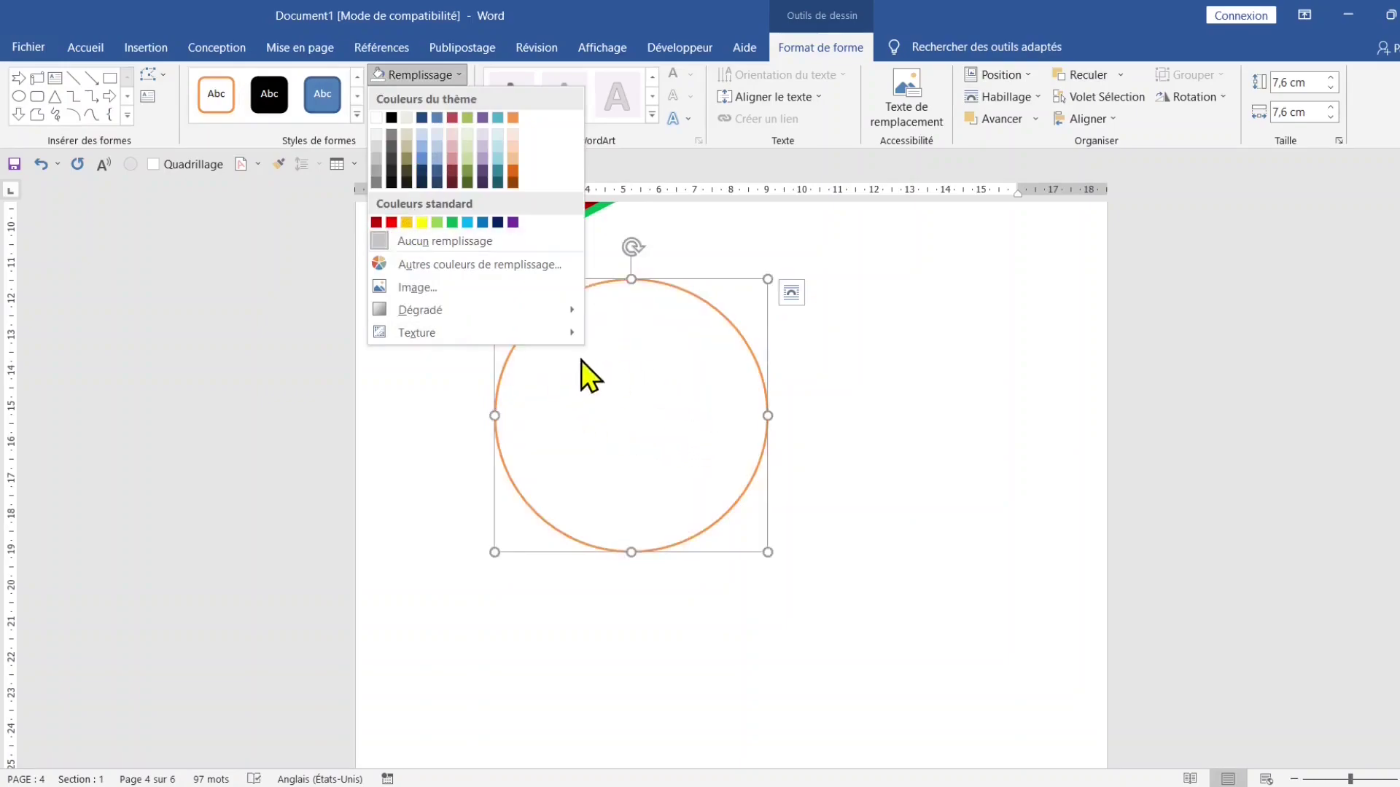
left_click(392, 222)
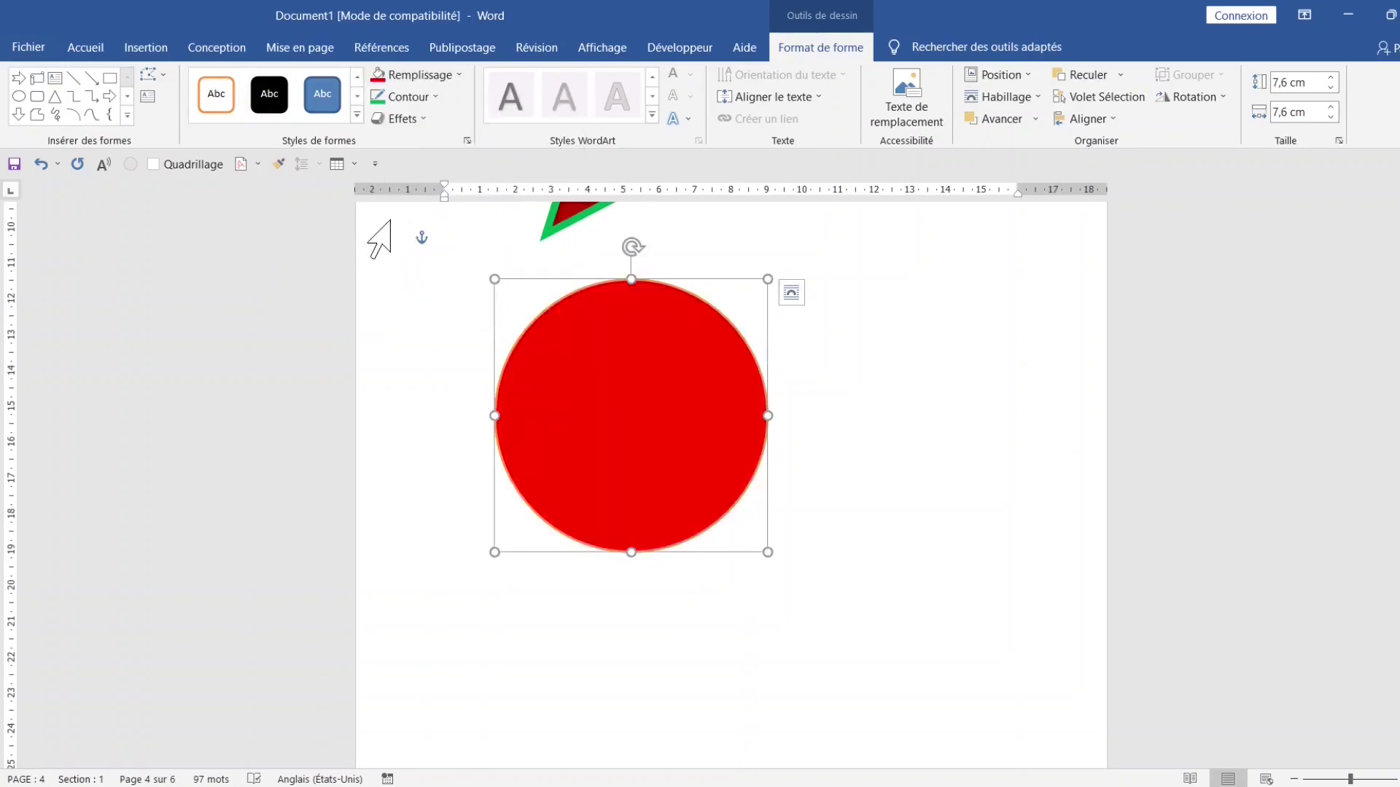
left_click(461, 76)
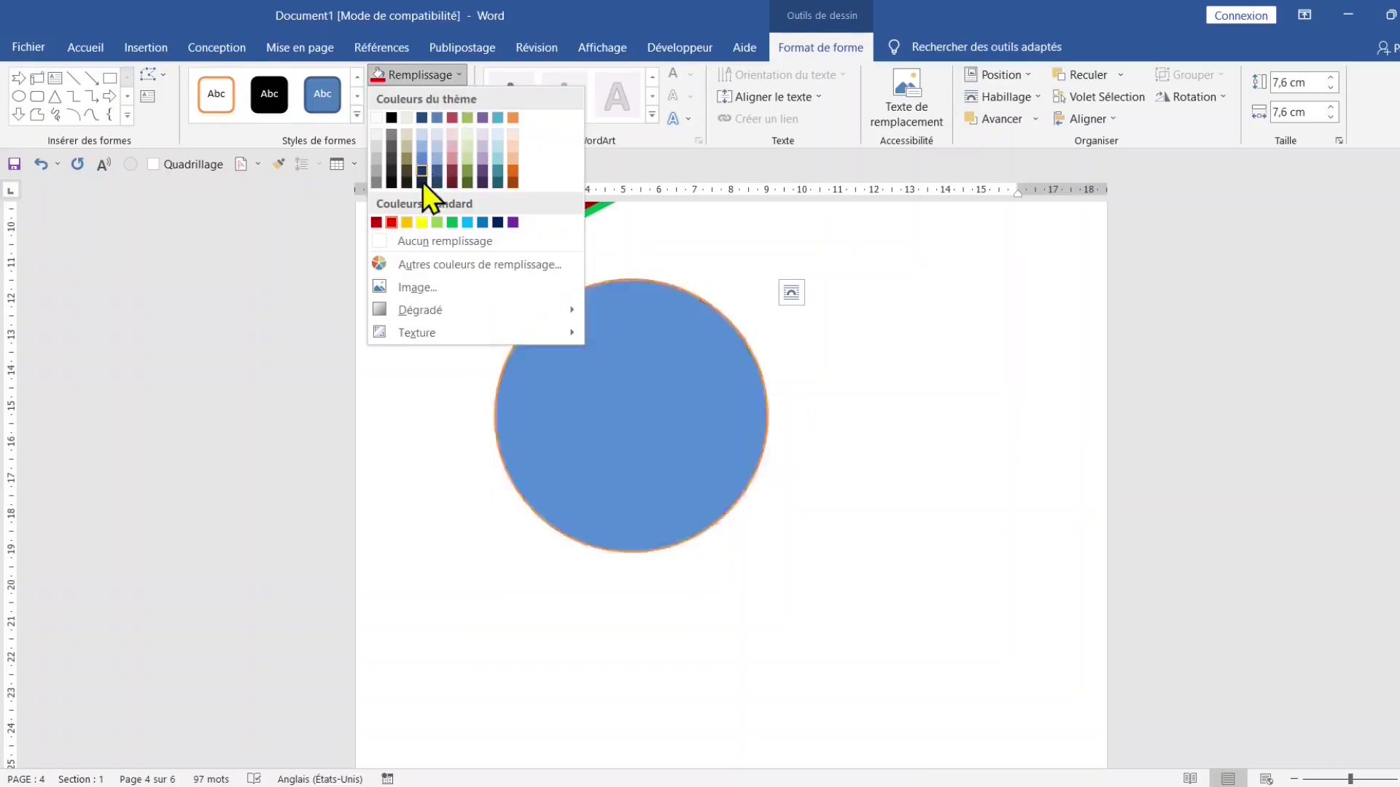
left_click(429, 242)
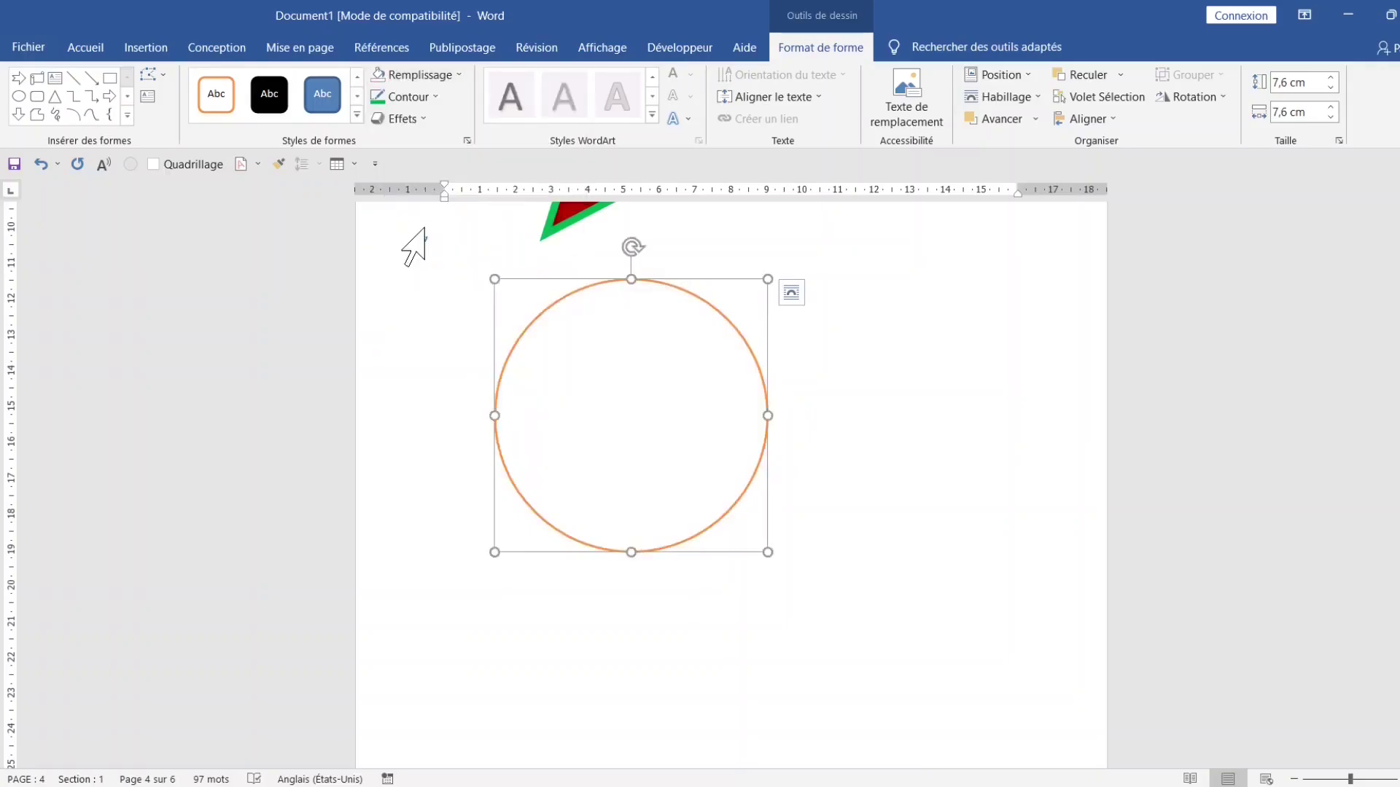
left_click(414, 248)
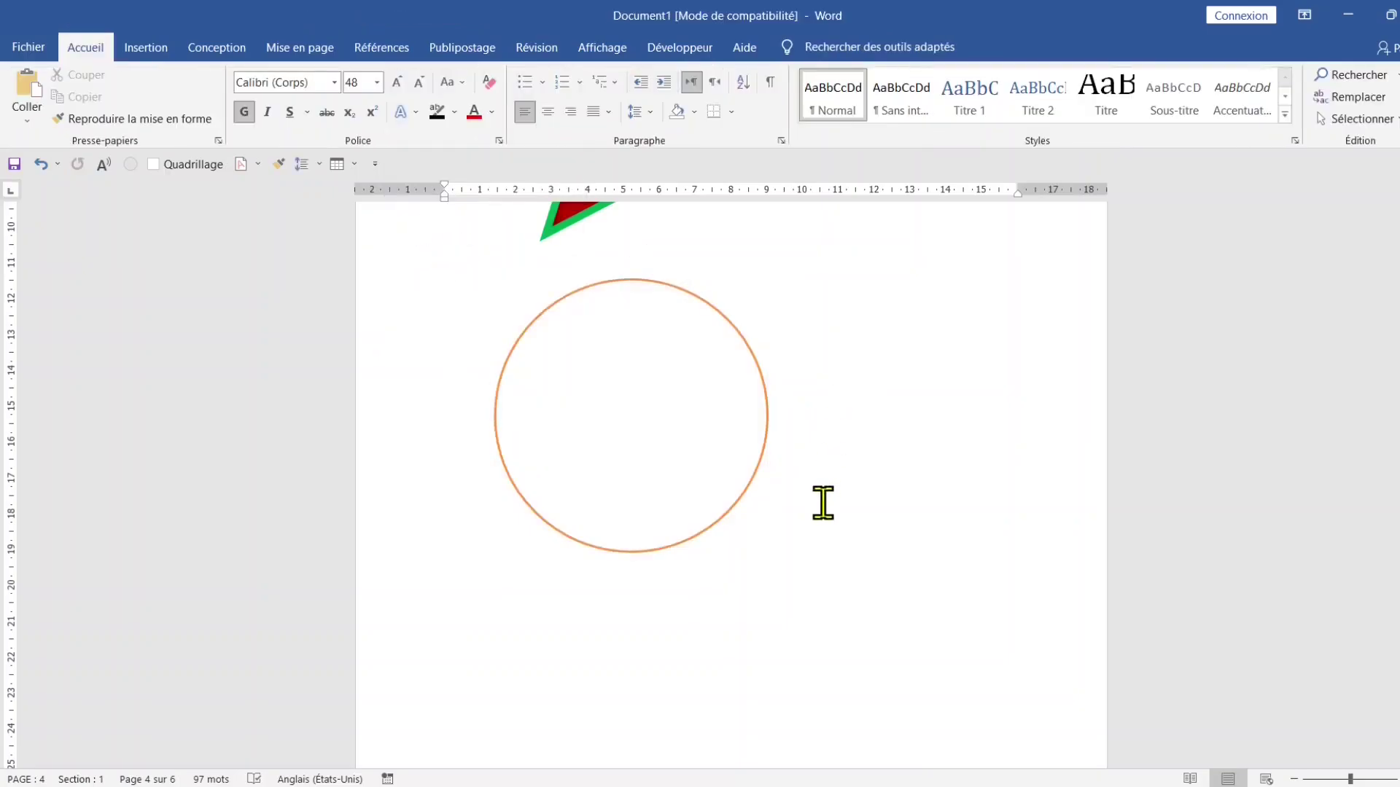
Draw a bevelled rectangle about 5.1 cm high by 16.9 cm wide below the circle
scroll(488, 474, "down", 2)
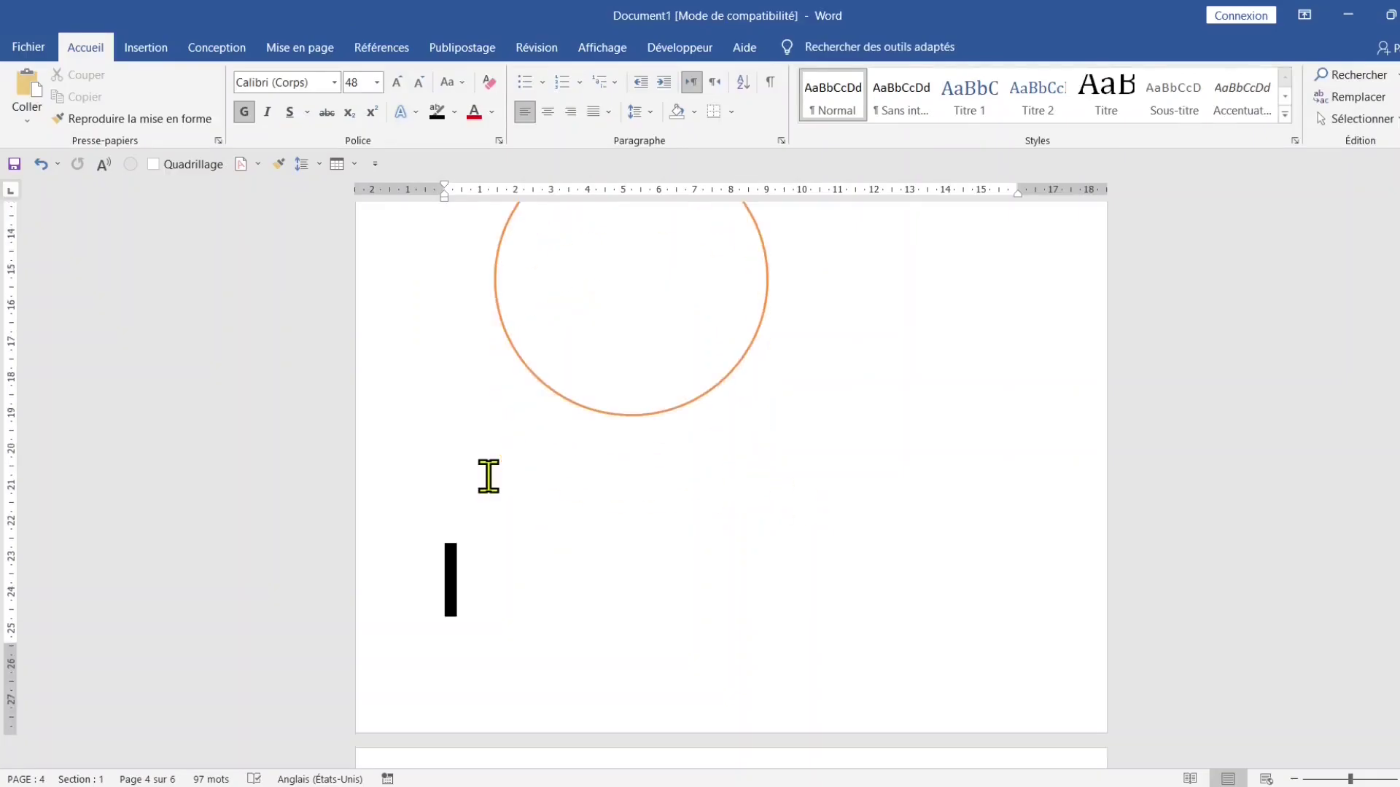
left_click(150, 42)
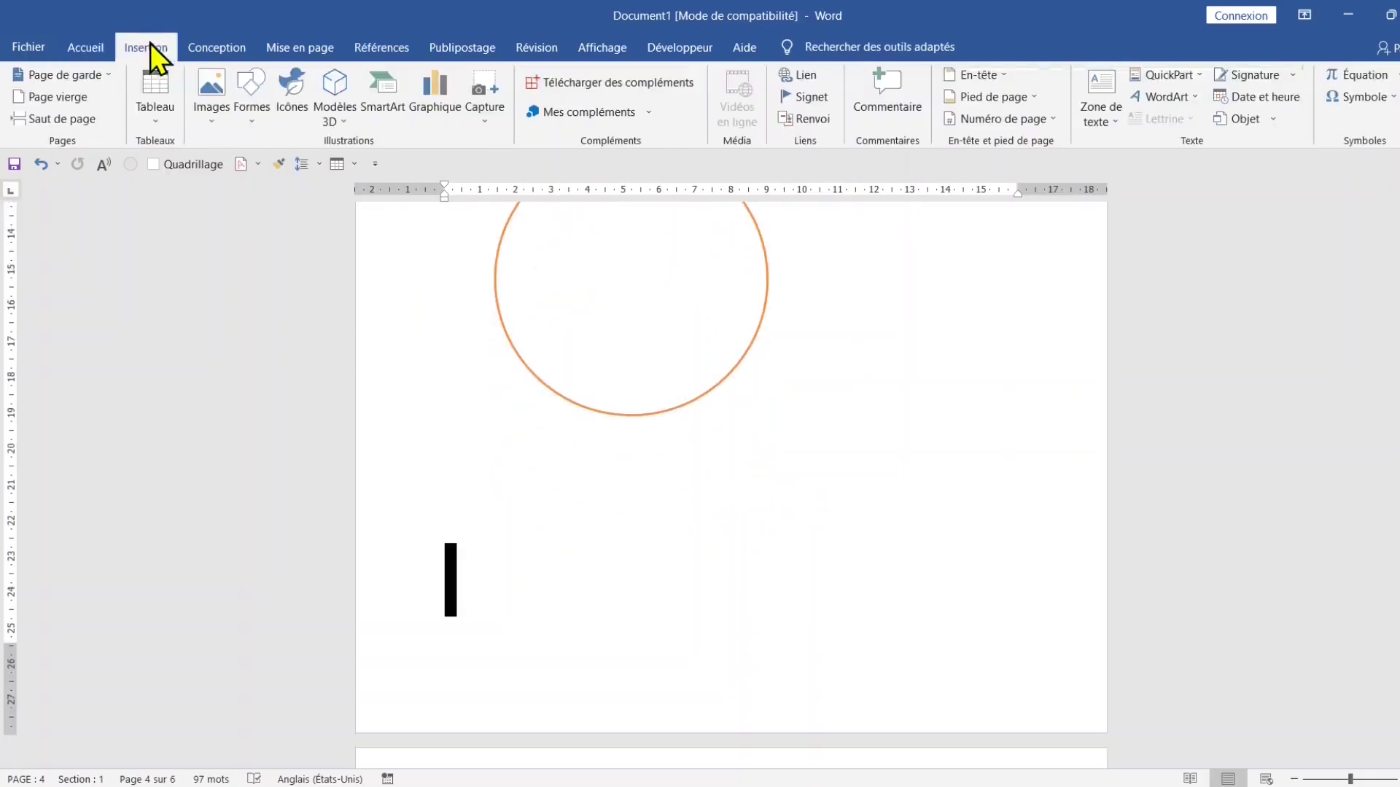
left_click(248, 115)
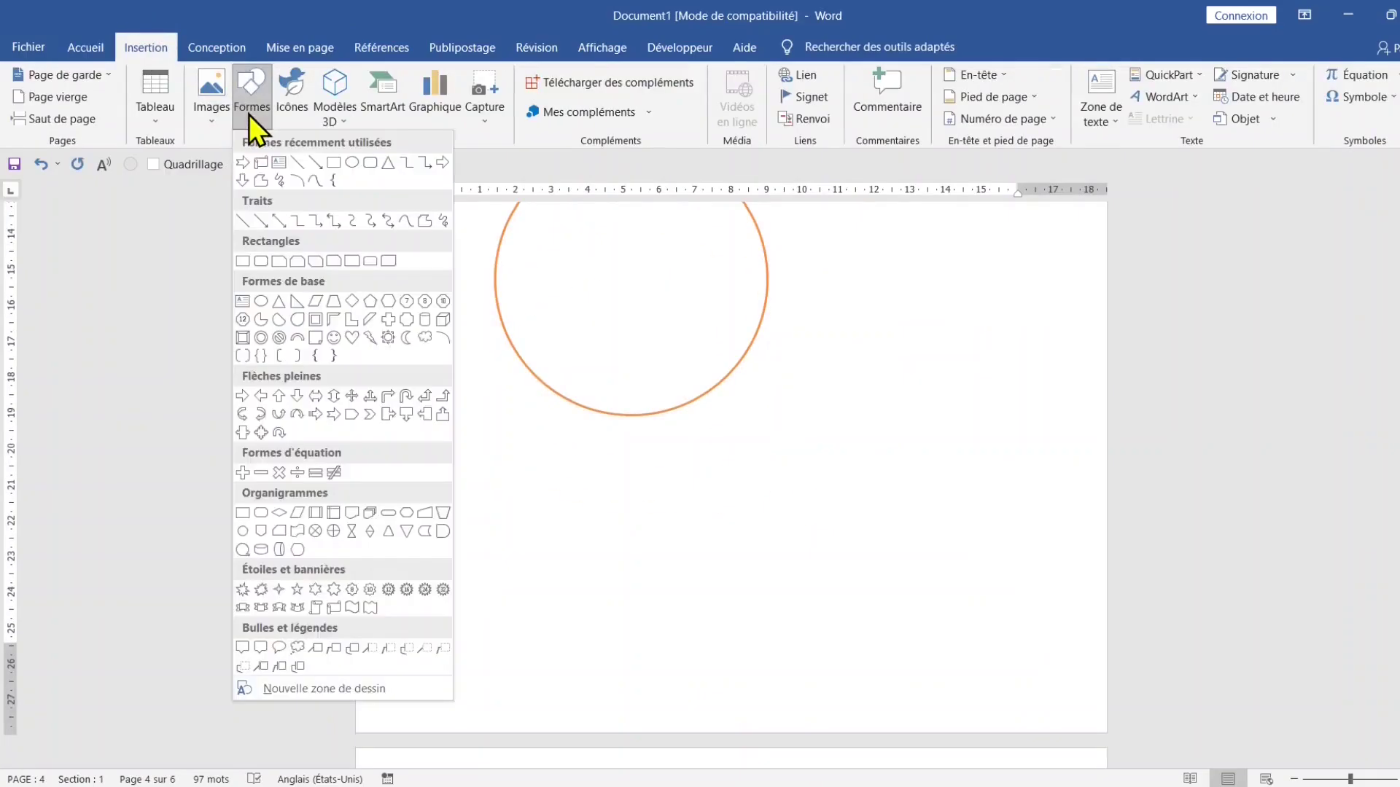
left_click(236, 338)
left_click_drag(429, 446, 1033, 630)
Add the text "Merci de vous abonner" inside the bevelled rectangle
right_click(574, 507)
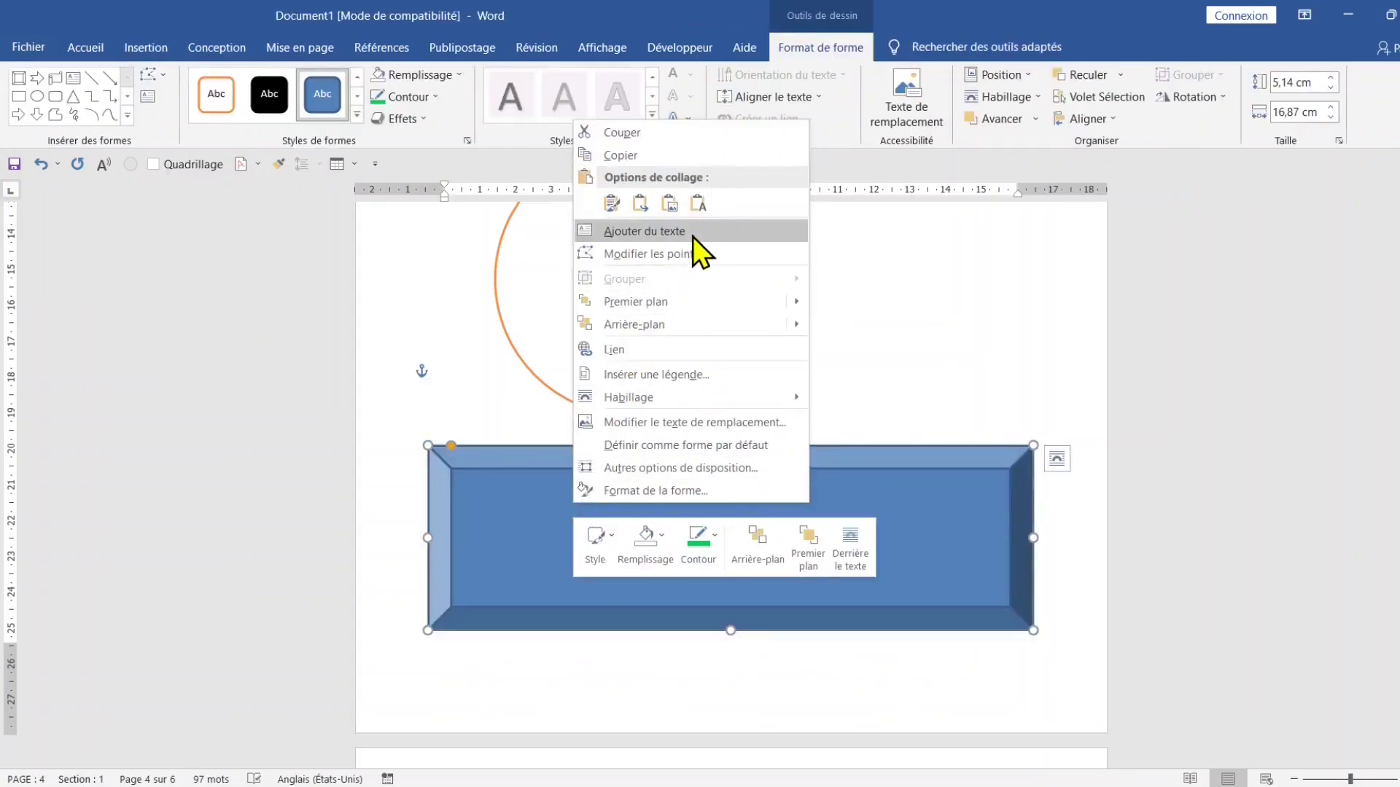
left_click(644, 231)
type("Merci de vous abonner")
Set the text in the bevelled rectangle to size 36 and make it bold
triple_click(703, 531)
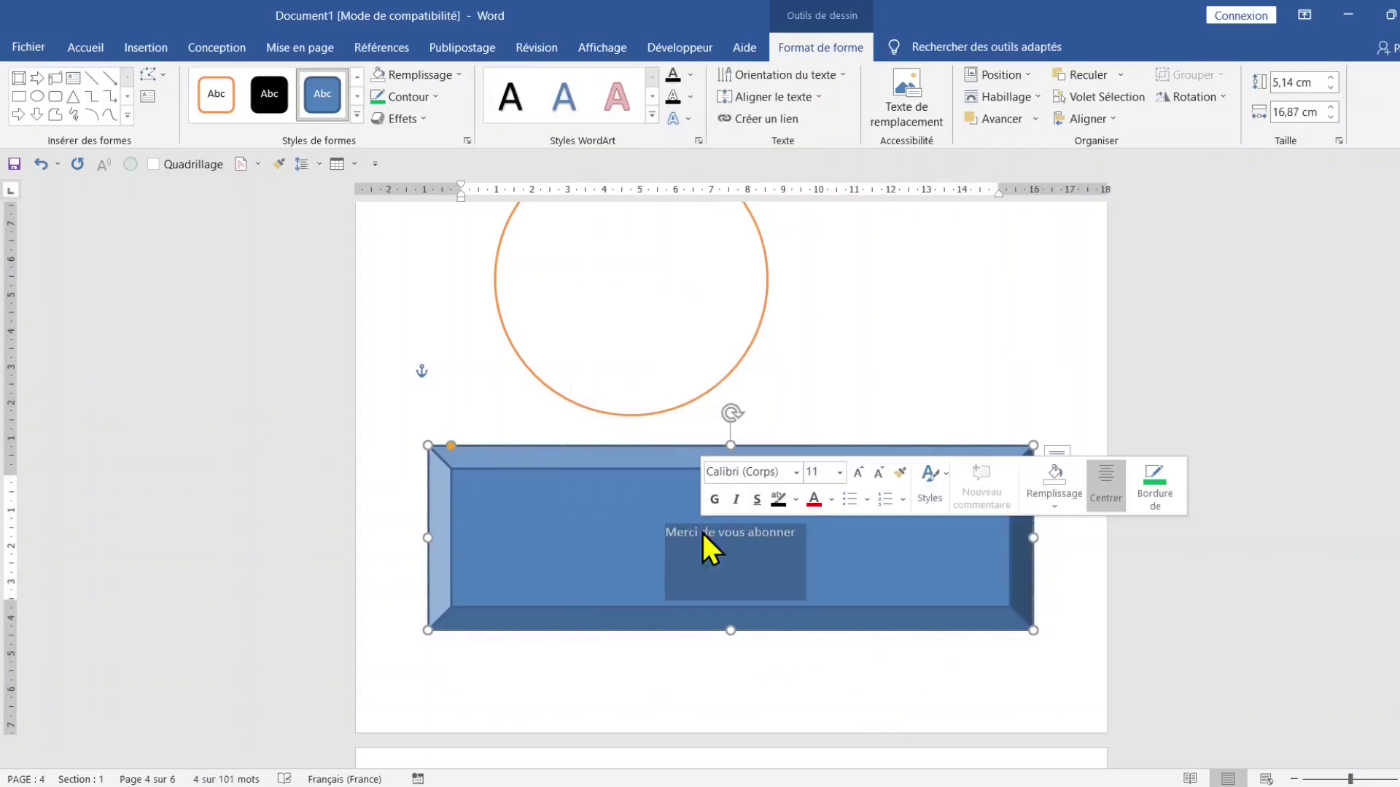
left_click(859, 475)
left_click(859, 476)
left_click(859, 475)
left_click(859, 476)
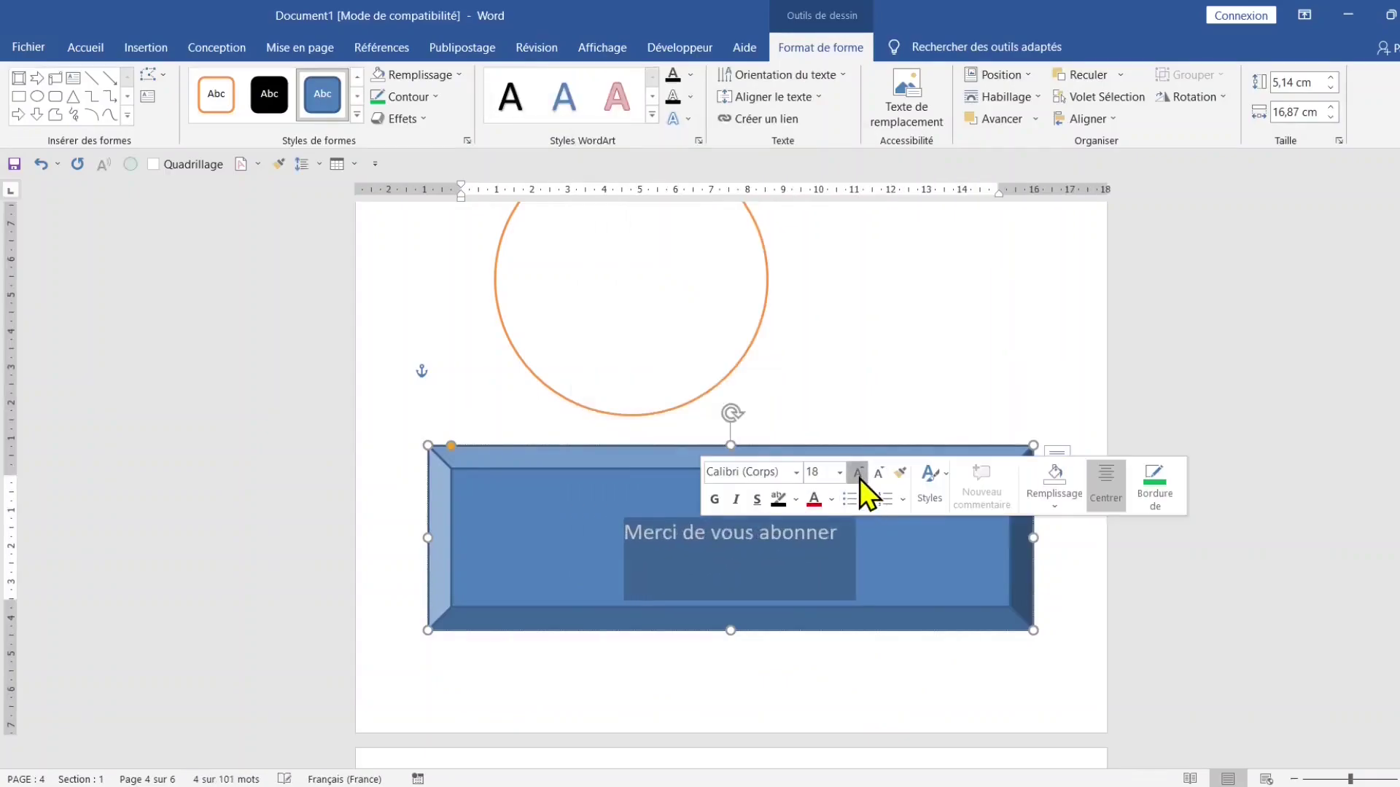
left_click(859, 476)
left_click(859, 475)
left_click(858, 476)
left_click(859, 475)
left_click(859, 475)
left_click(859, 475)
left_click(859, 475)
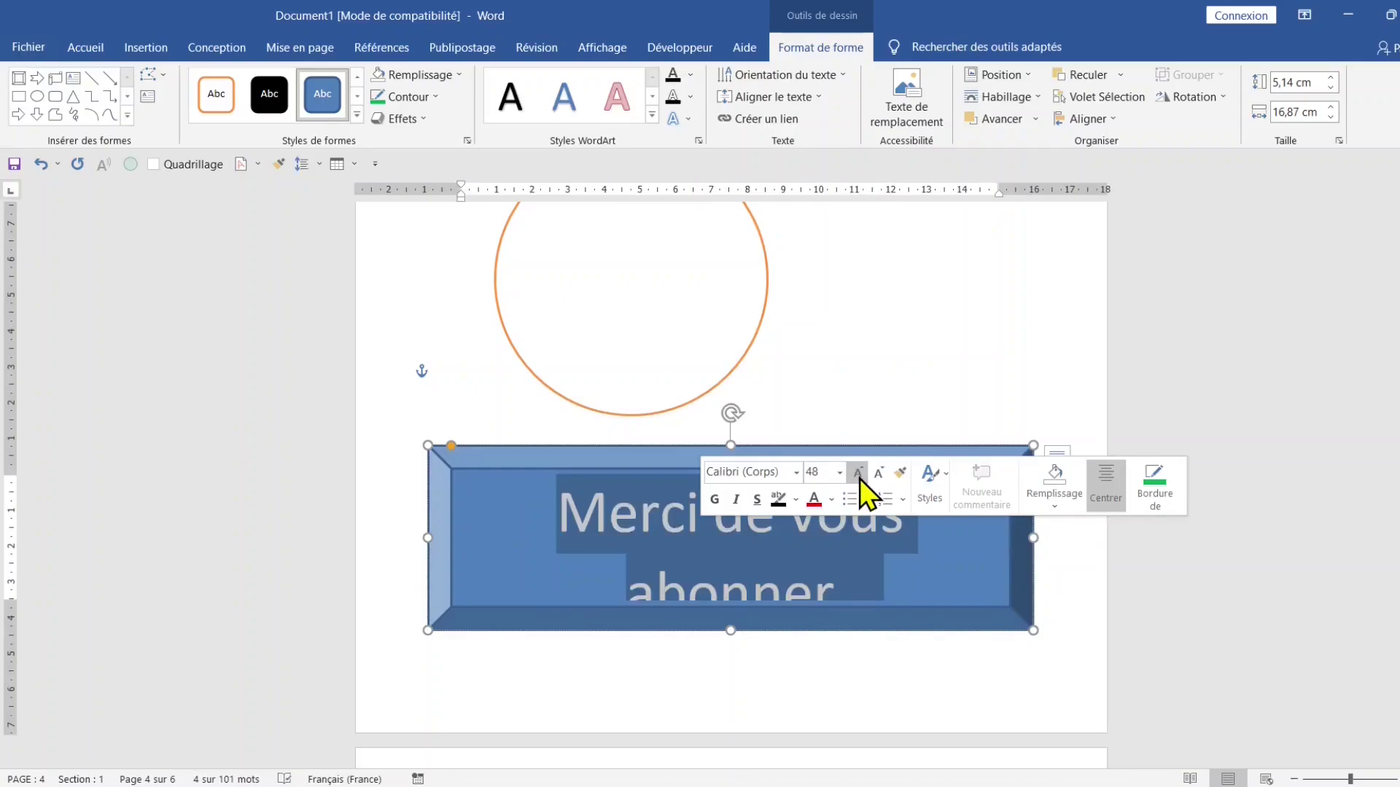
left_click(880, 475)
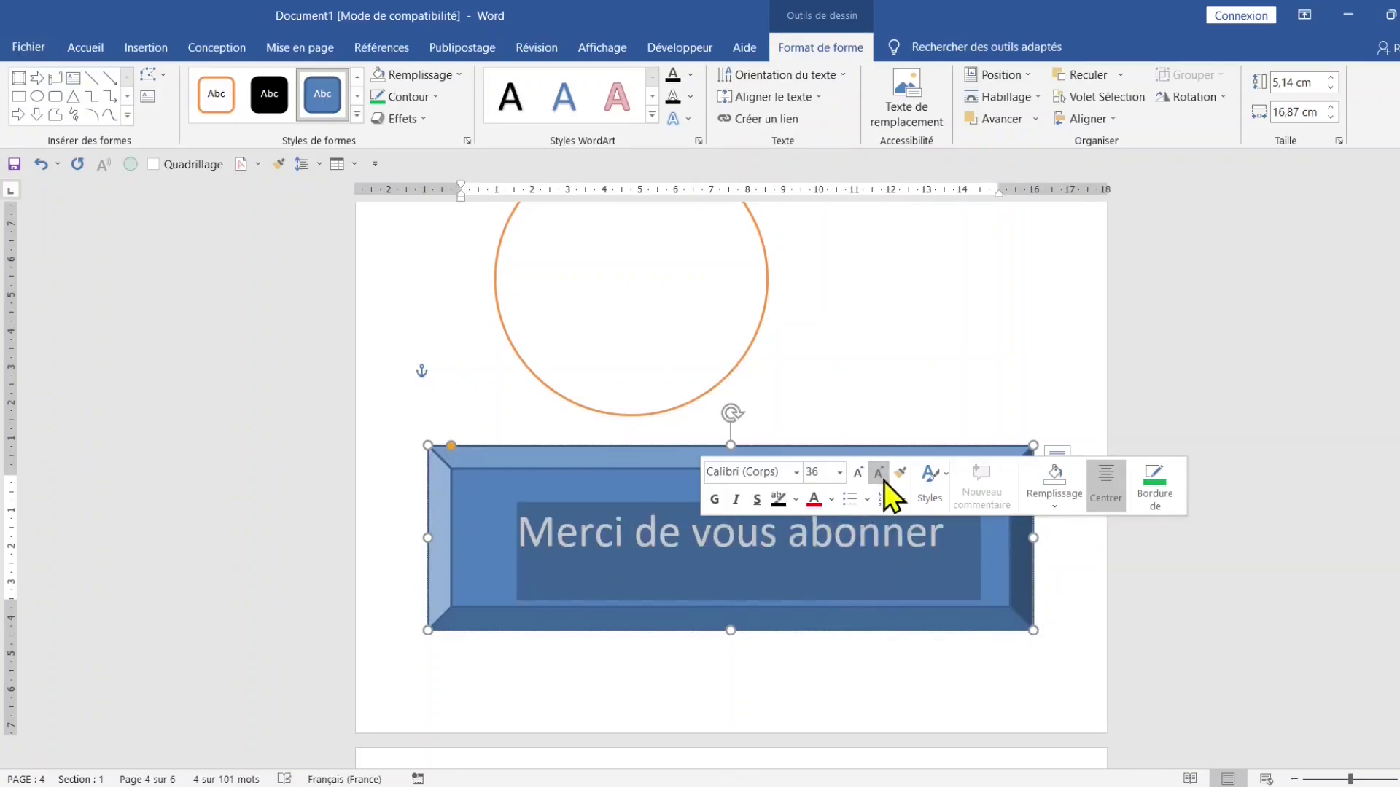
left_click(715, 500)
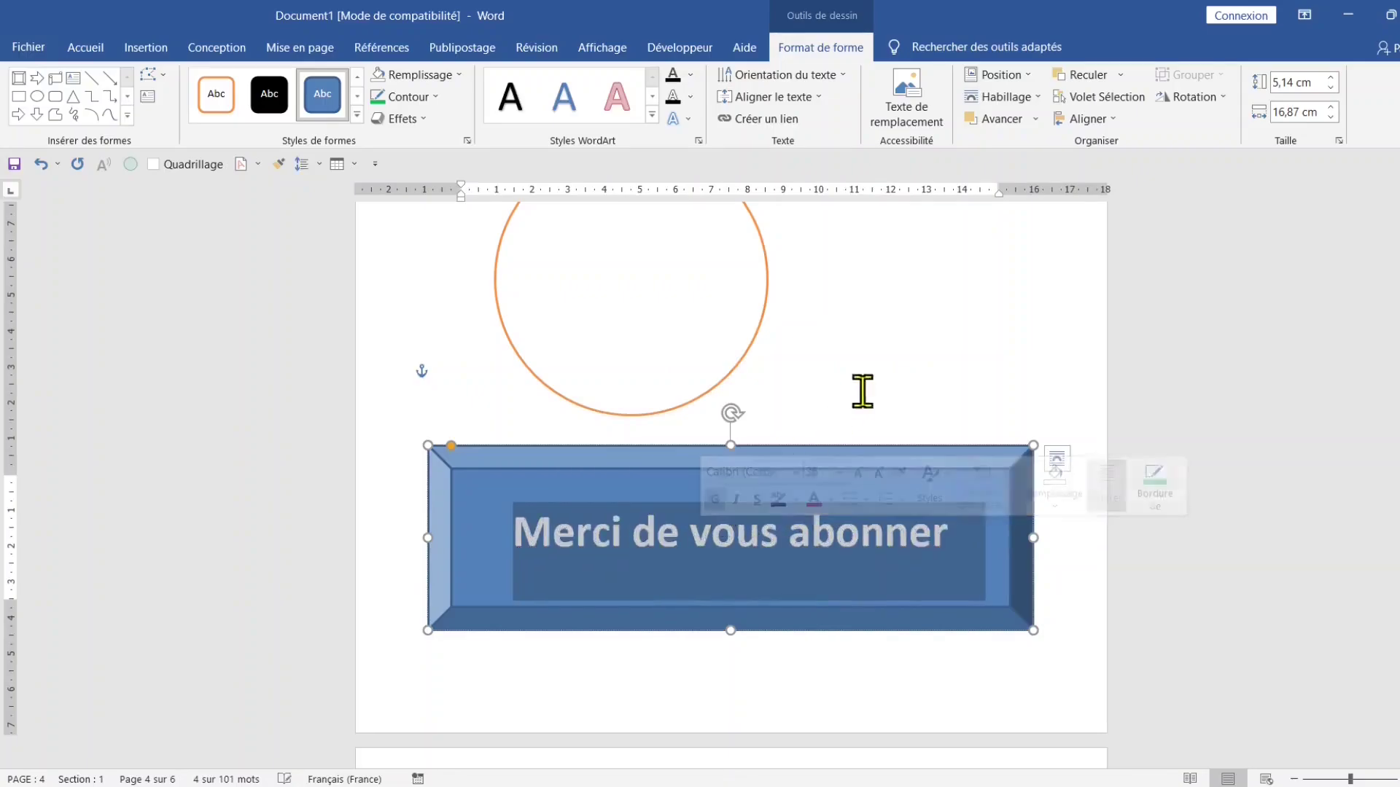
left_click(859, 396)
scroll(864, 378, "down", 3)
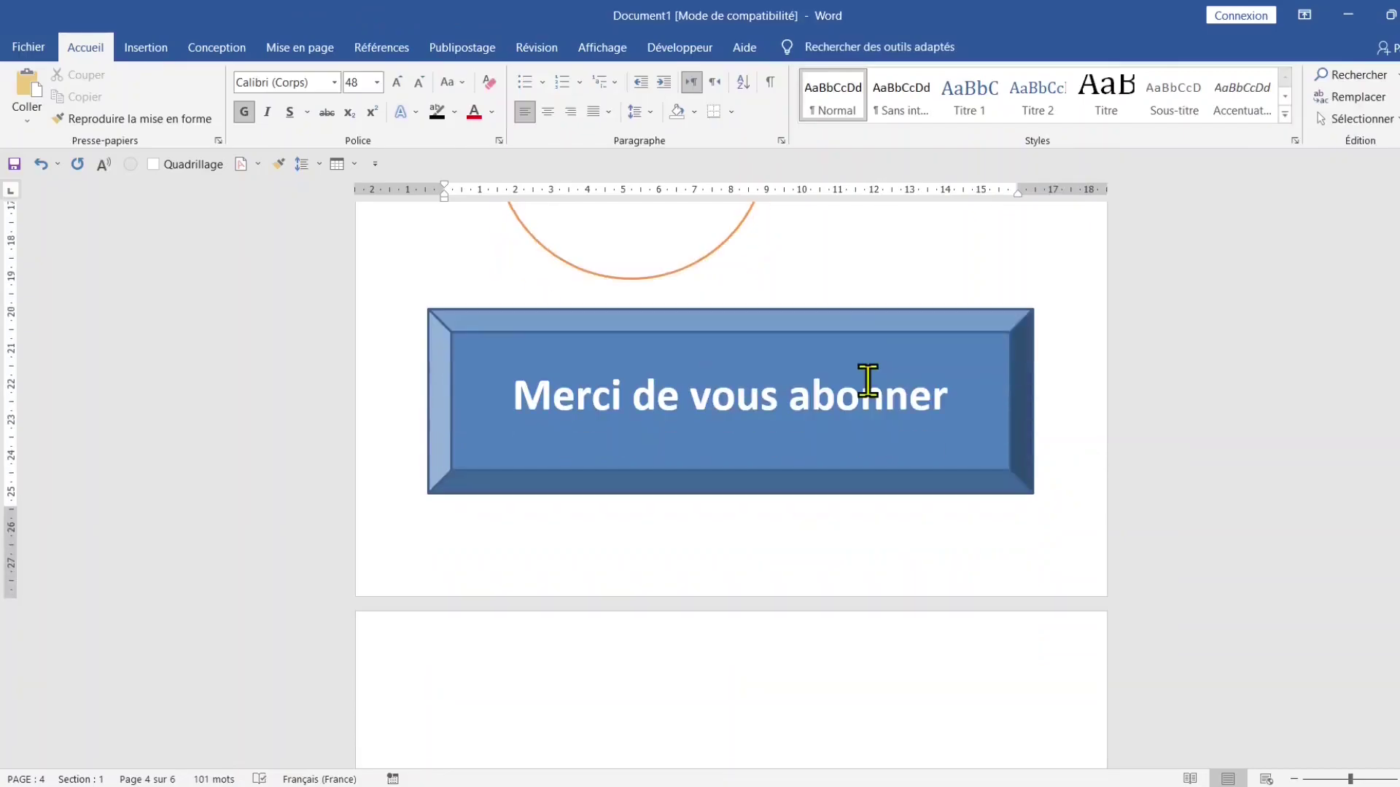
Apply the theme shape style "Effet modéré - Orange, 6 accentué" to the bevelled rectangle
left_click(710, 336)
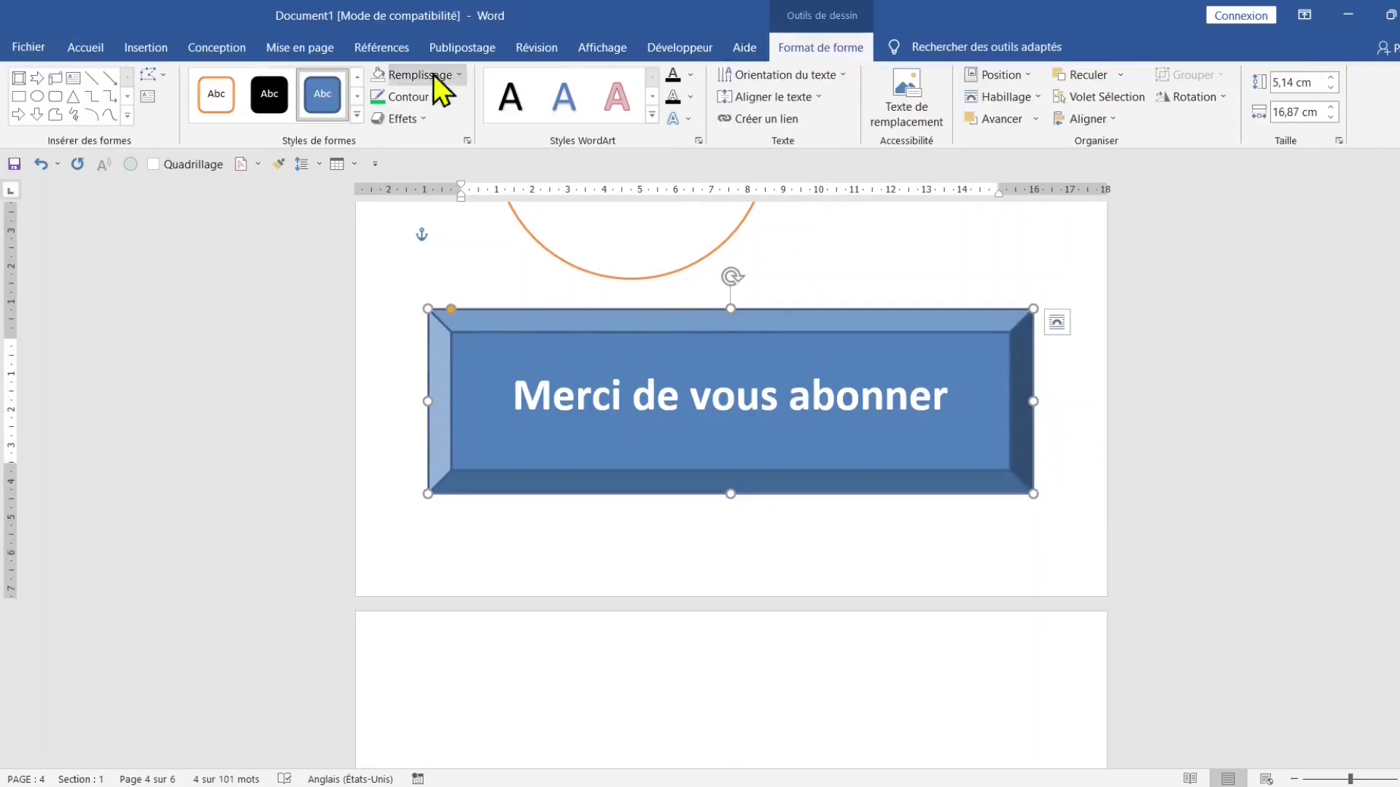
left_click(357, 114)
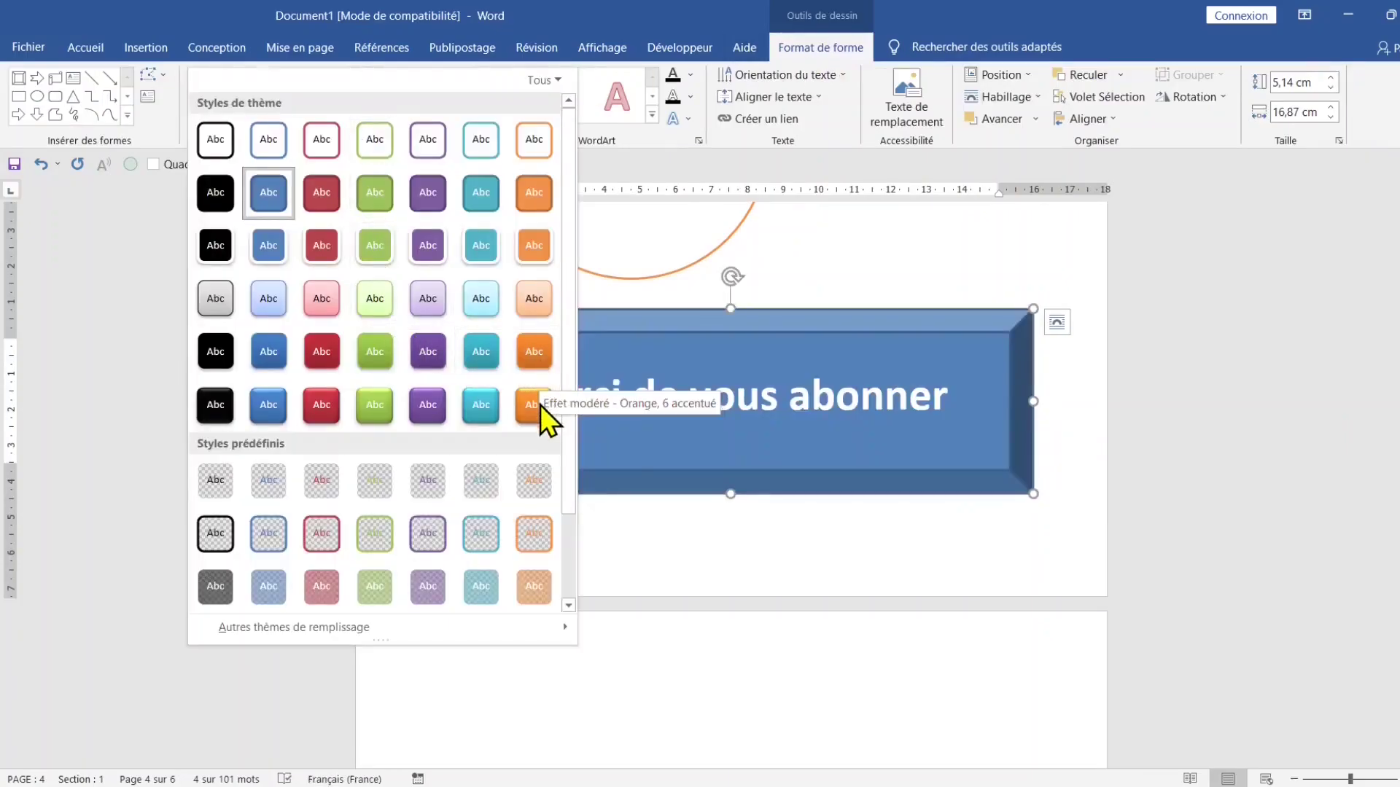
left_click(533, 353)
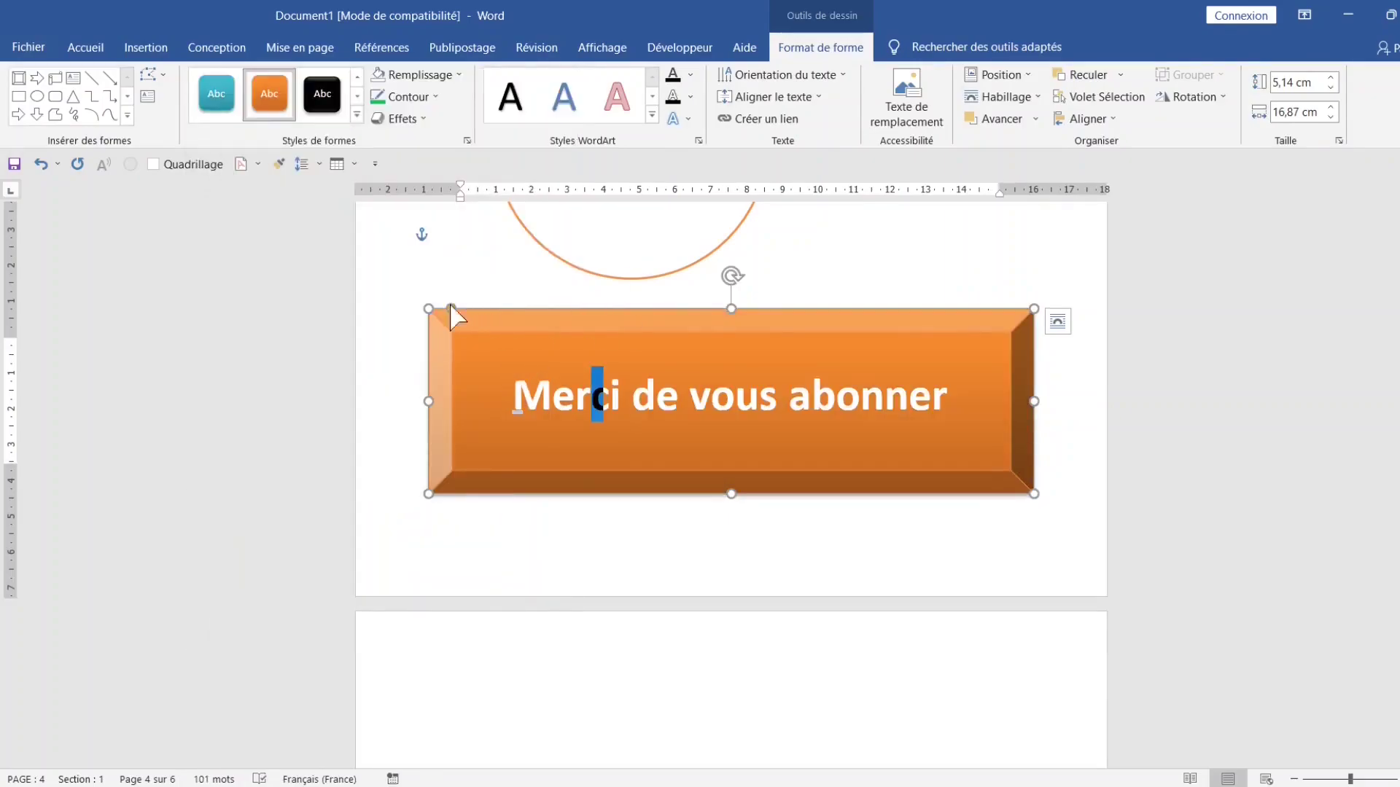
Widen the bevel of the orange rectangle so its inner face closes in around the text, and deselect the shape
left_click_drag(452, 309, 483, 366)
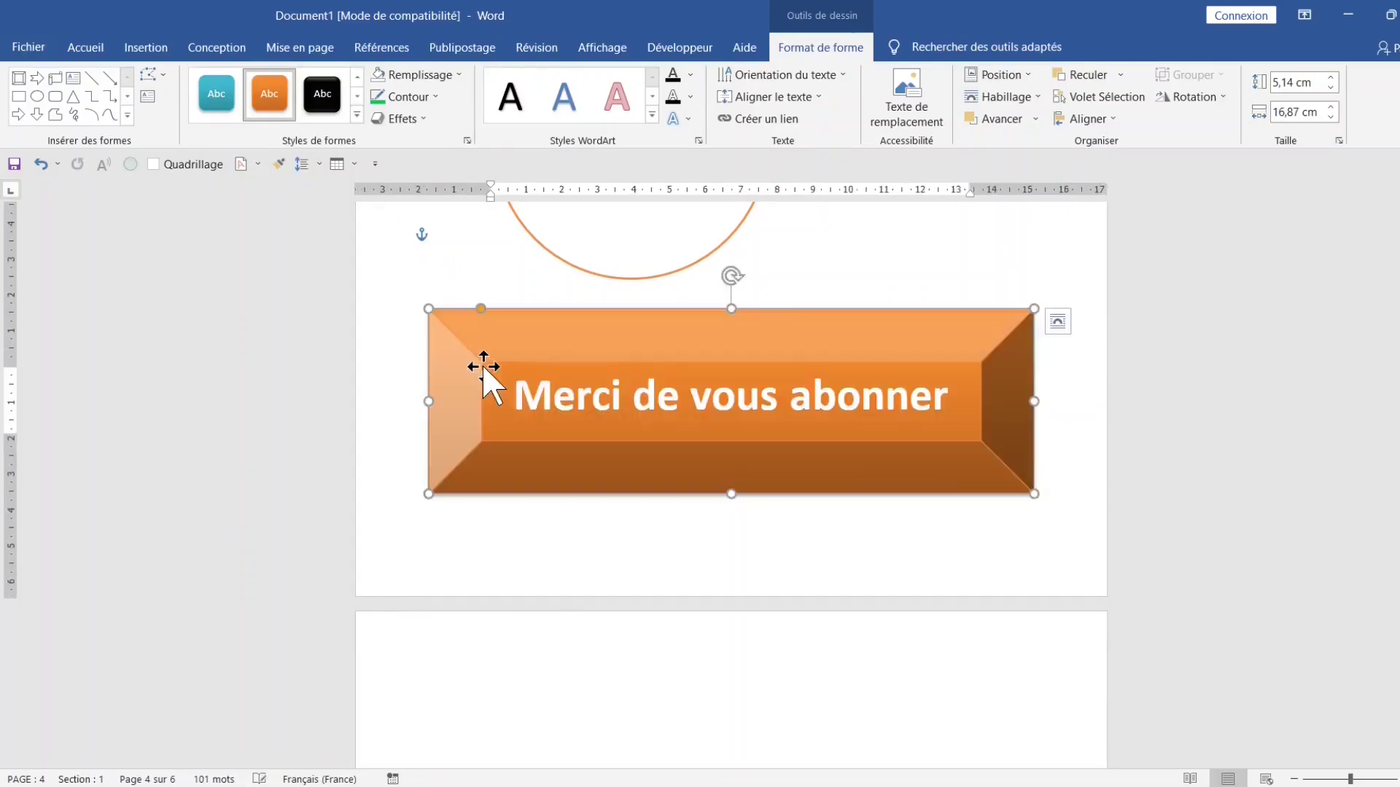
left_click(1063, 274)
scroll(642, 436, "down", 1)
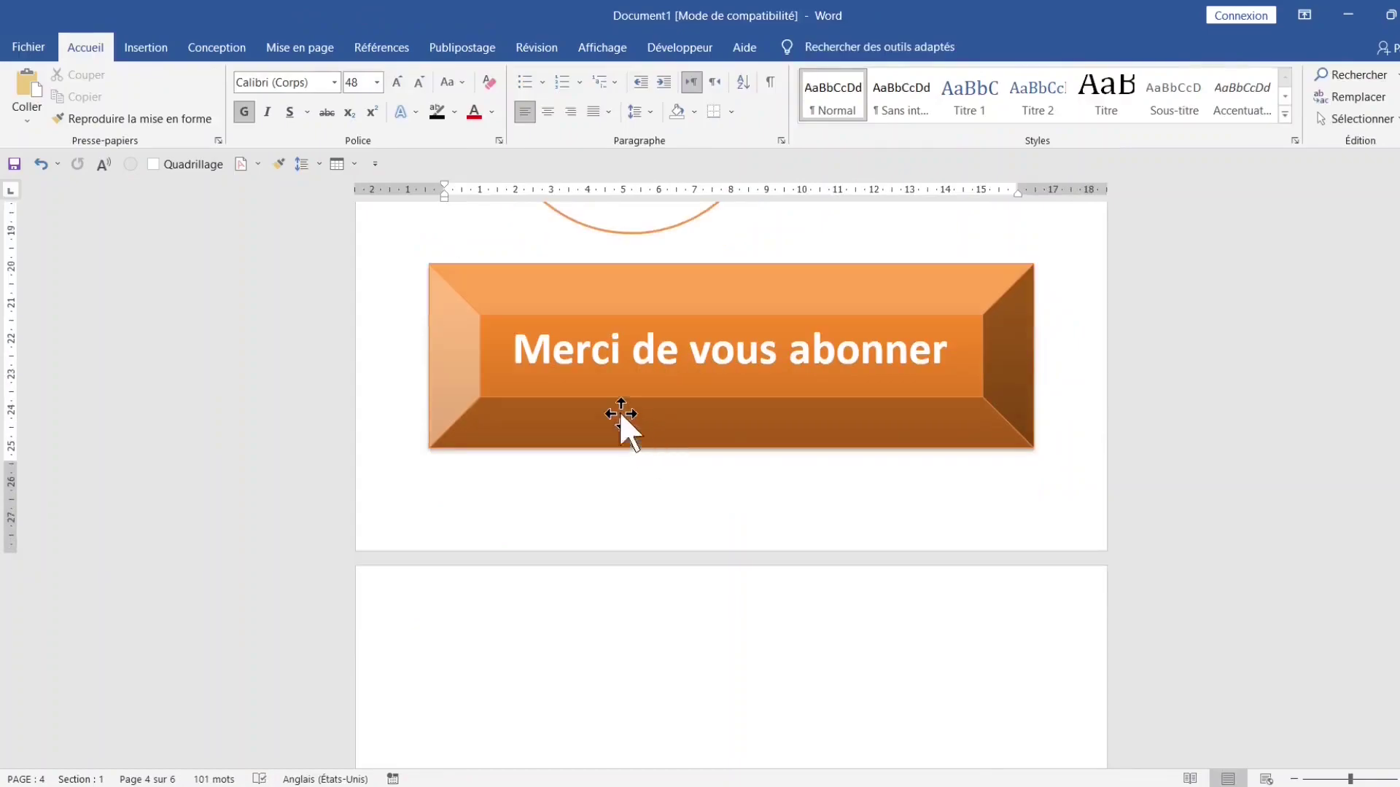
Draw a flowchart process rectangle about 17.8 cm wide and 5.2 cm high at the top of the blank page 5
left_click(493, 475)
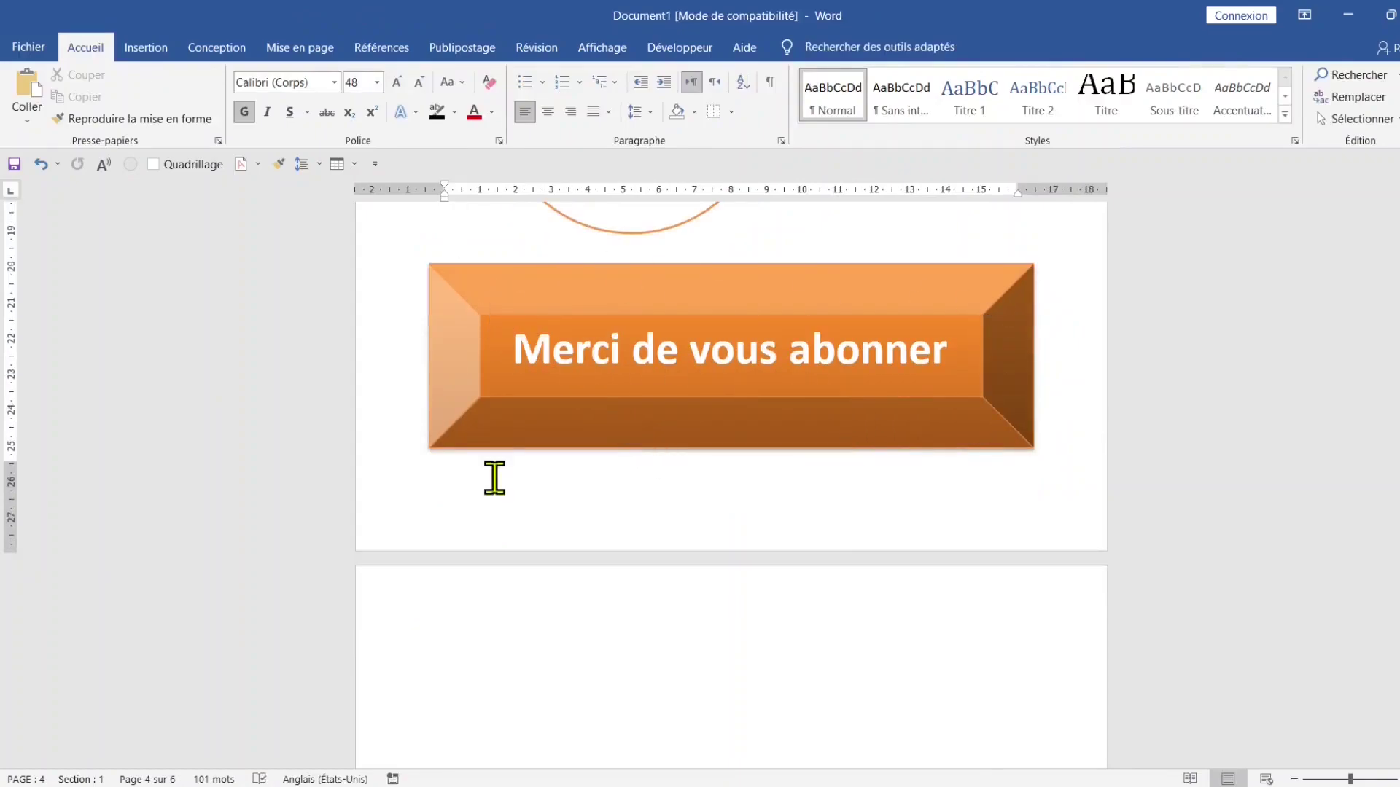
scroll(494, 479, "down", 3)
left_click(402, 541)
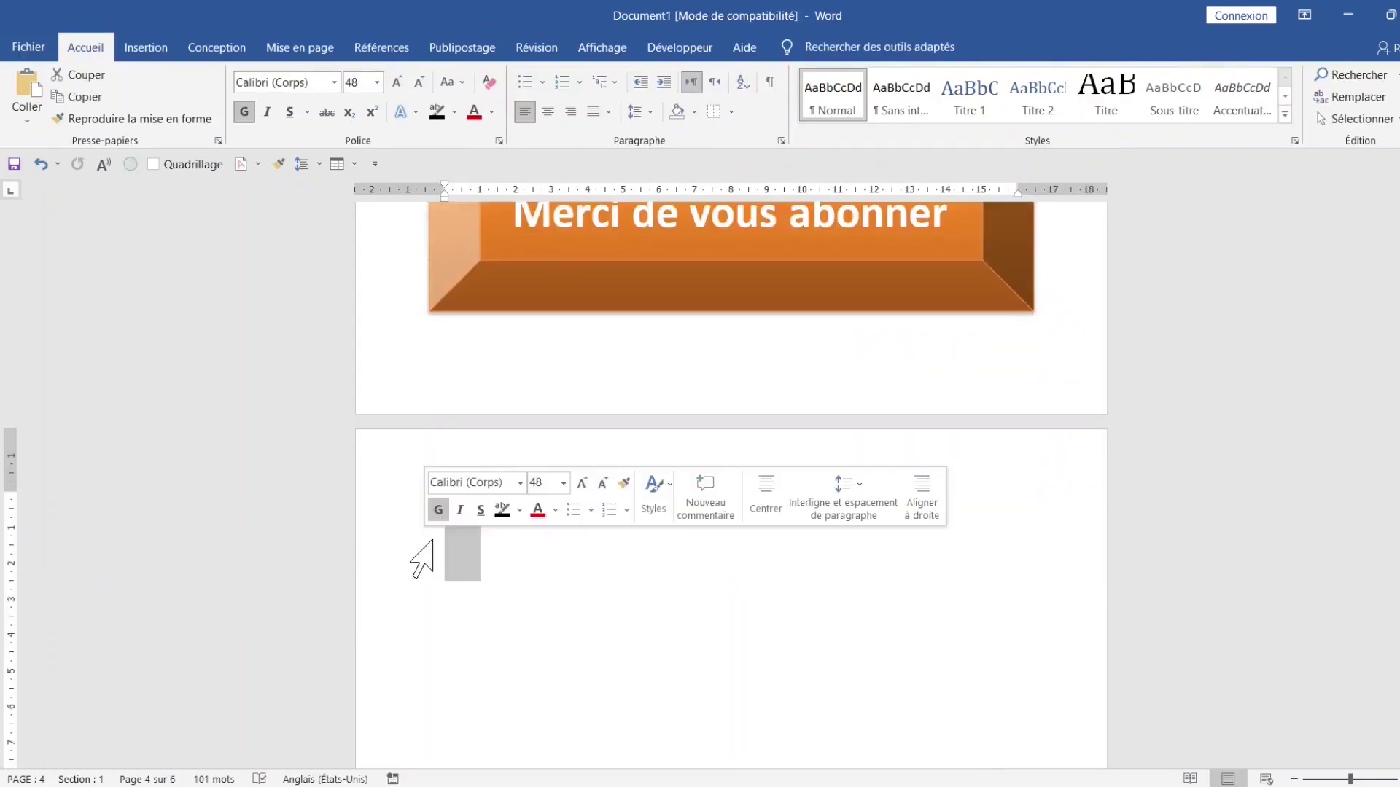
left_click(476, 560)
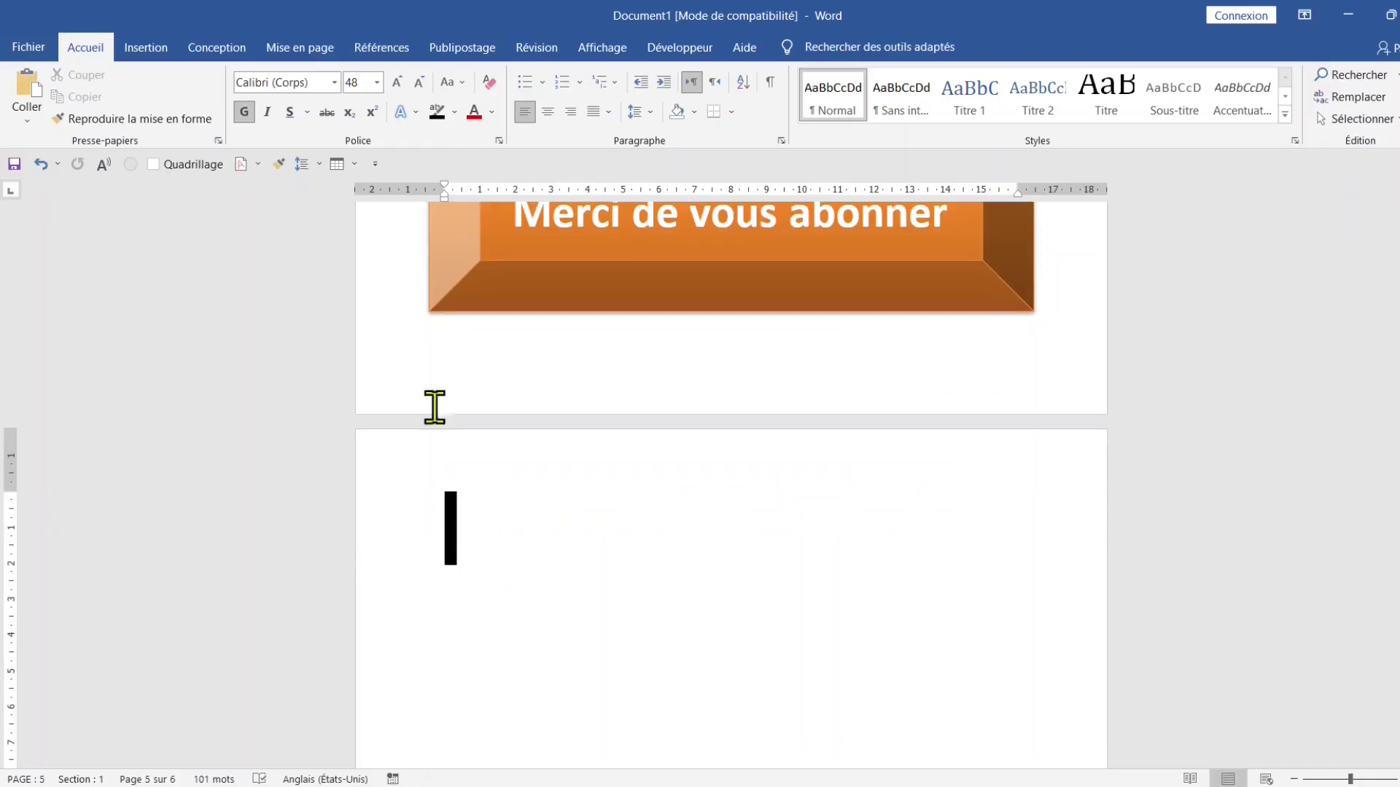
left_click(146, 47)
left_click(251, 93)
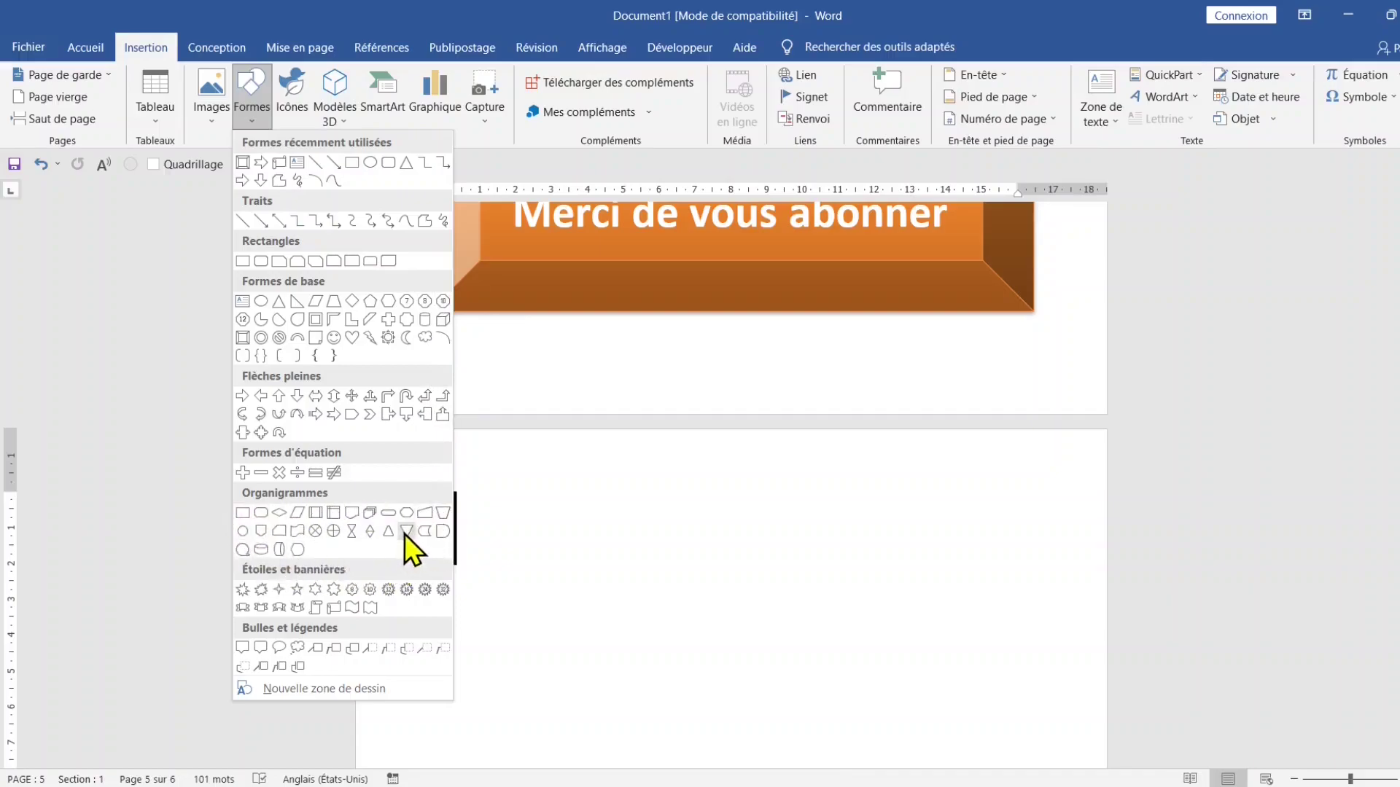
left_click(242, 517)
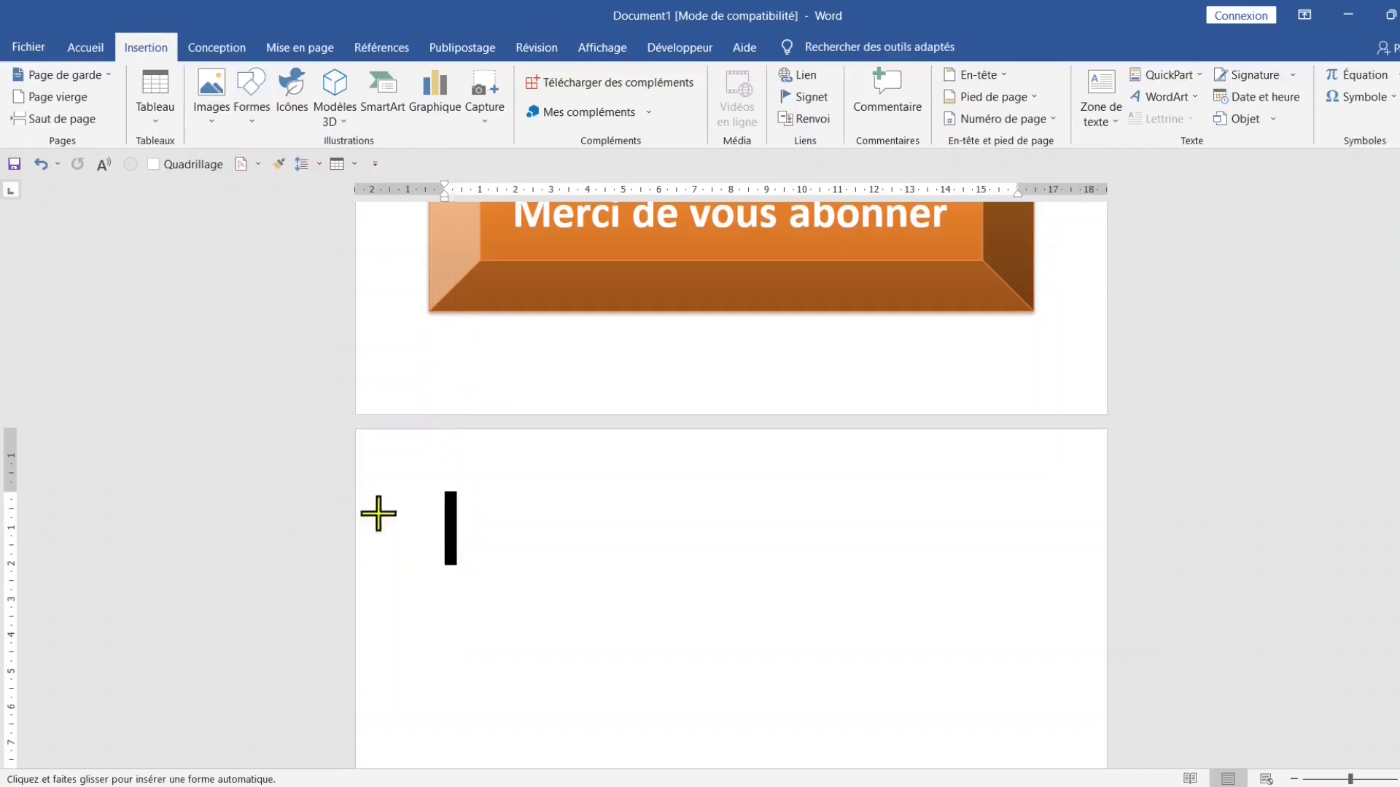
left_click_drag(424, 491, 1063, 679)
scroll(1041, 663, "down", 2)
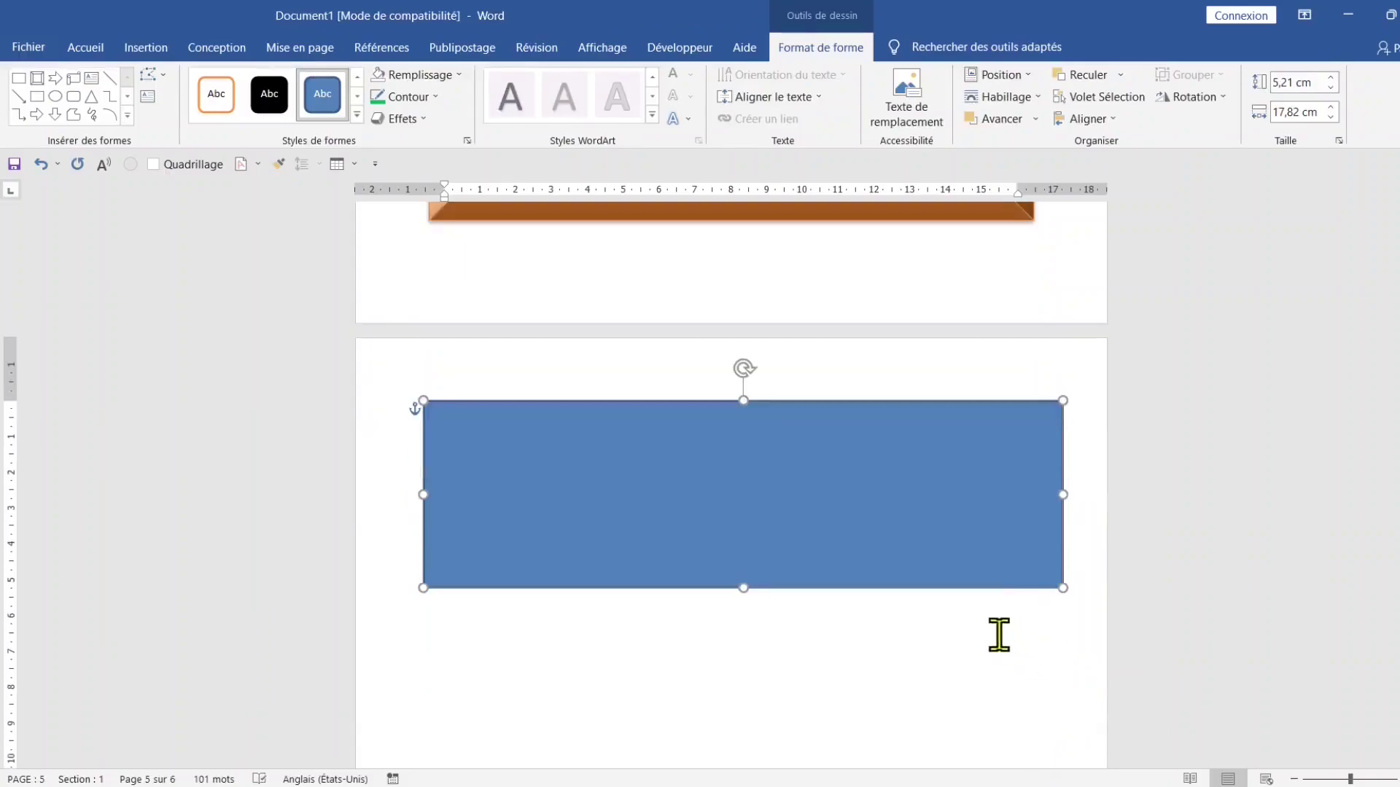
Remove the new rectangle's fill and set its outline to the standard red color
left_click(448, 76)
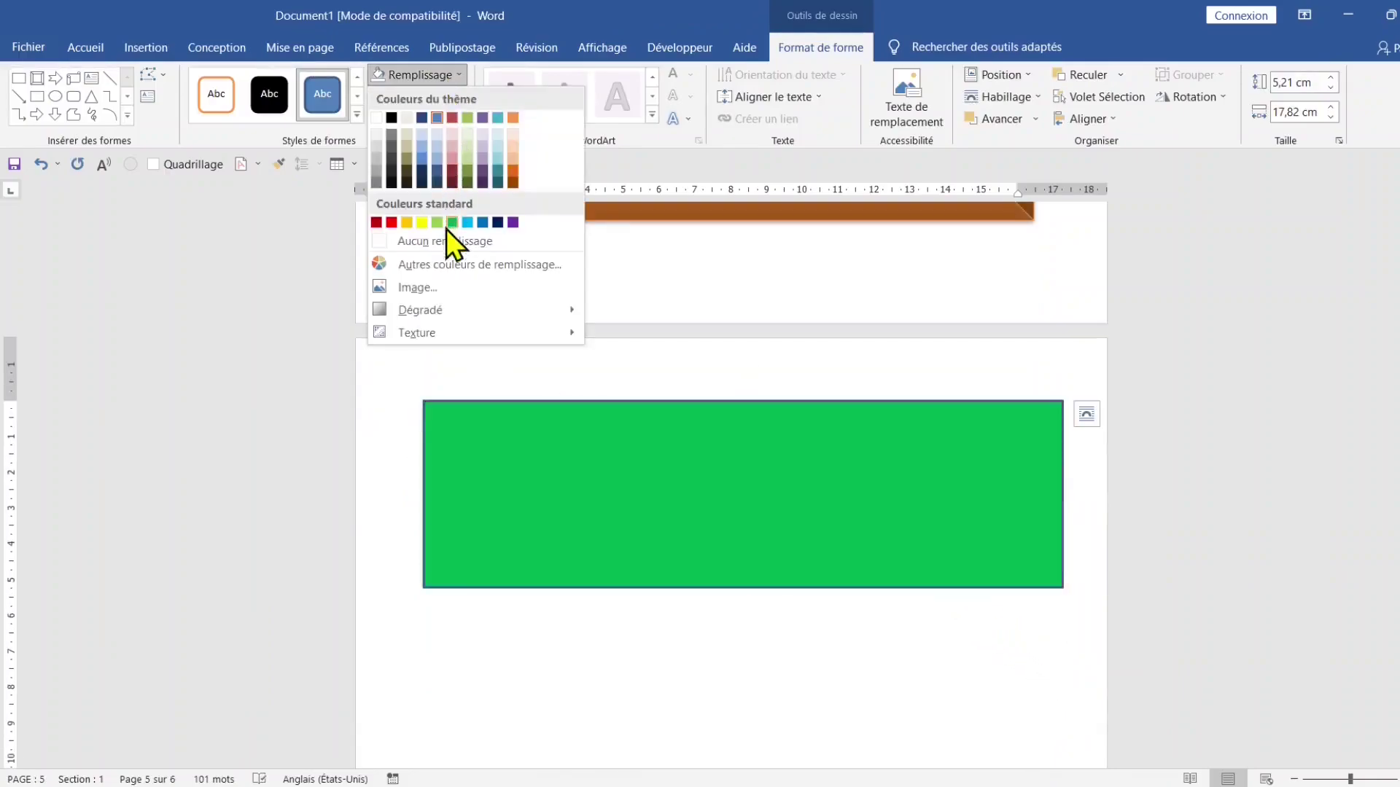
left_click(445, 241)
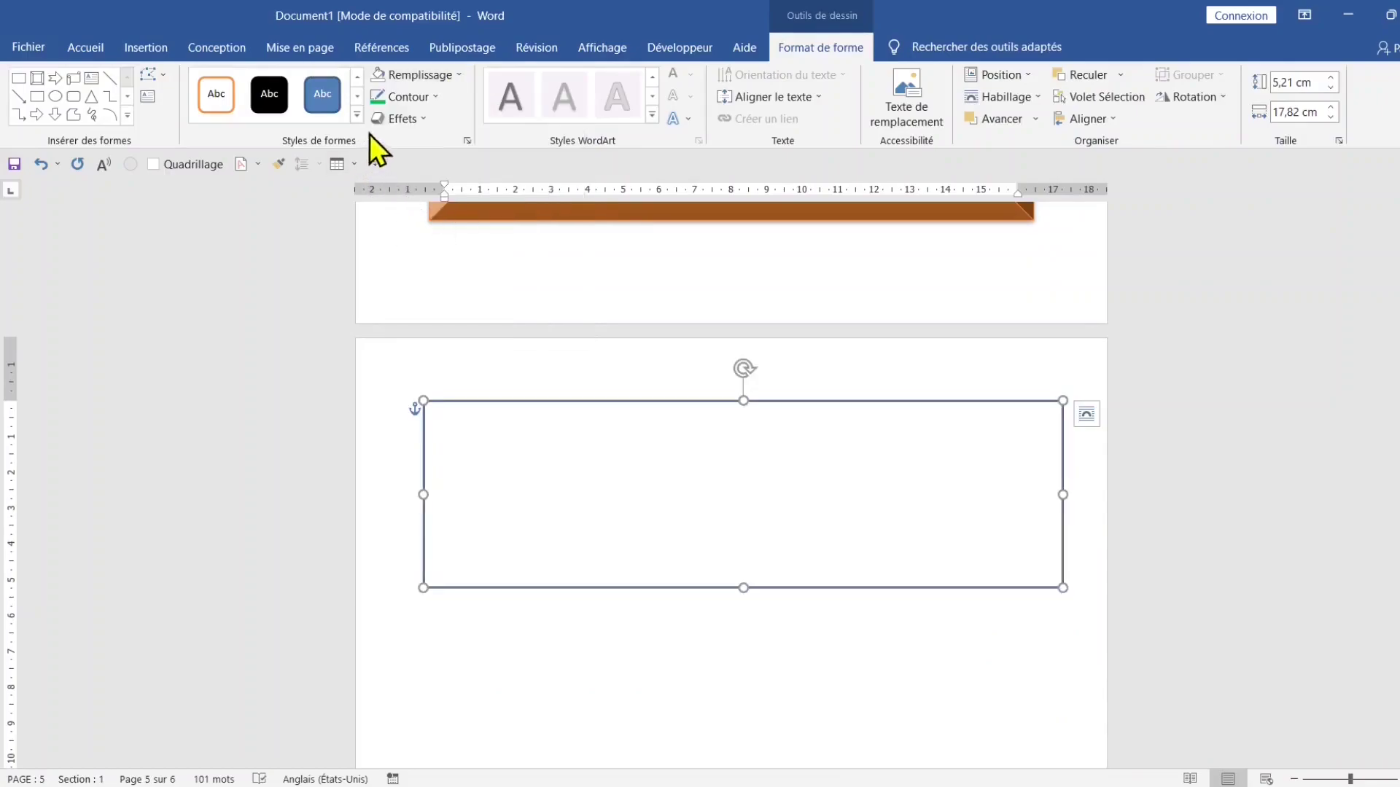
left_click(436, 96)
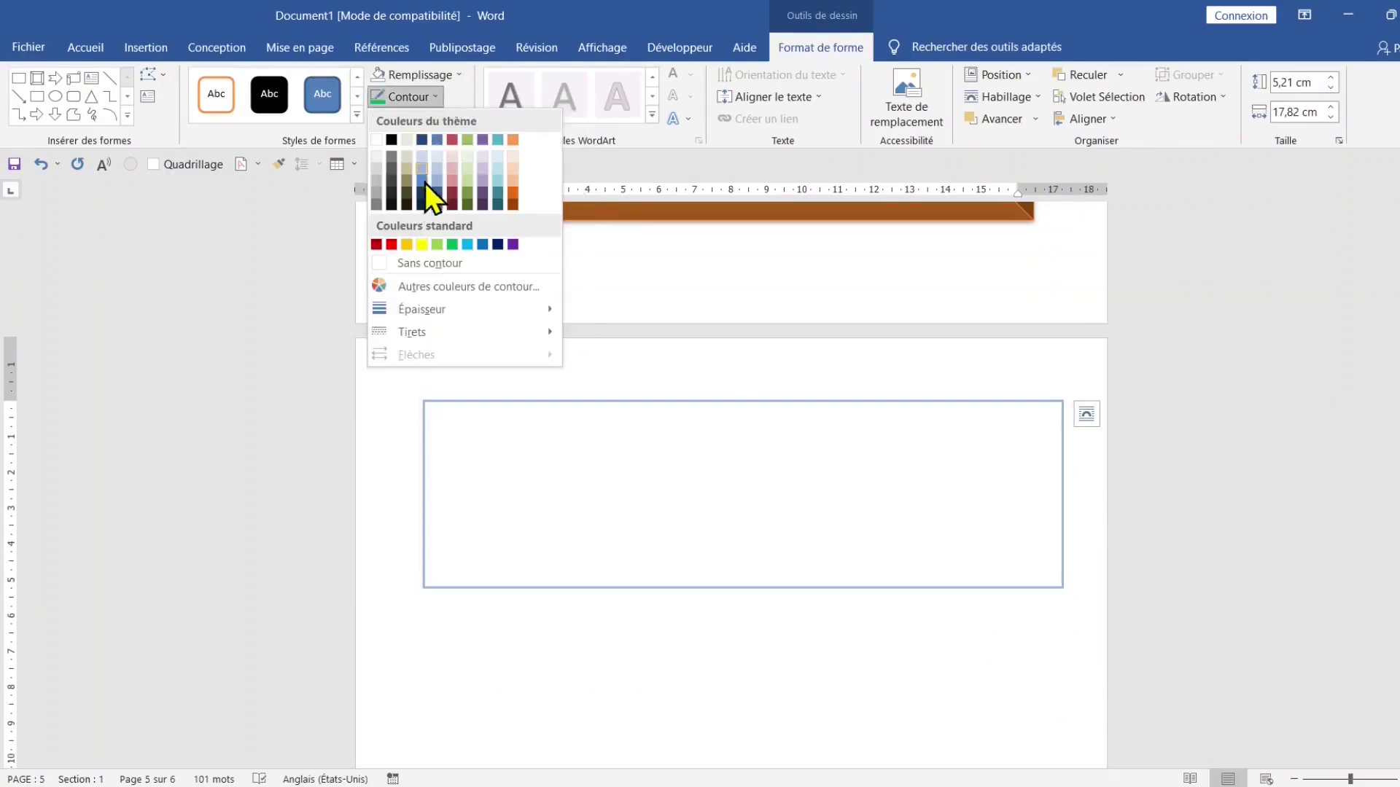
left_click(393, 245)
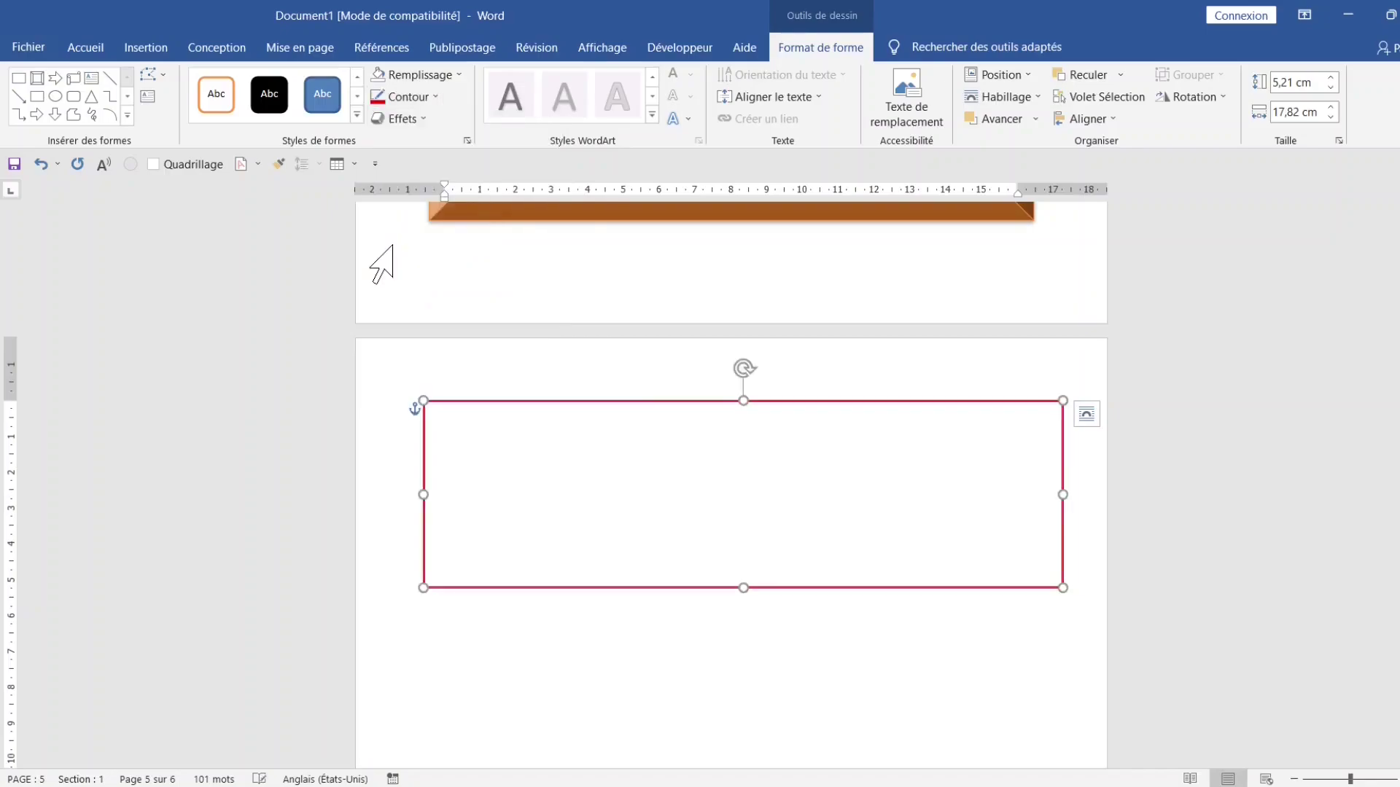
Apply a dashed line style to the rectangle's red outline
left_click(436, 98)
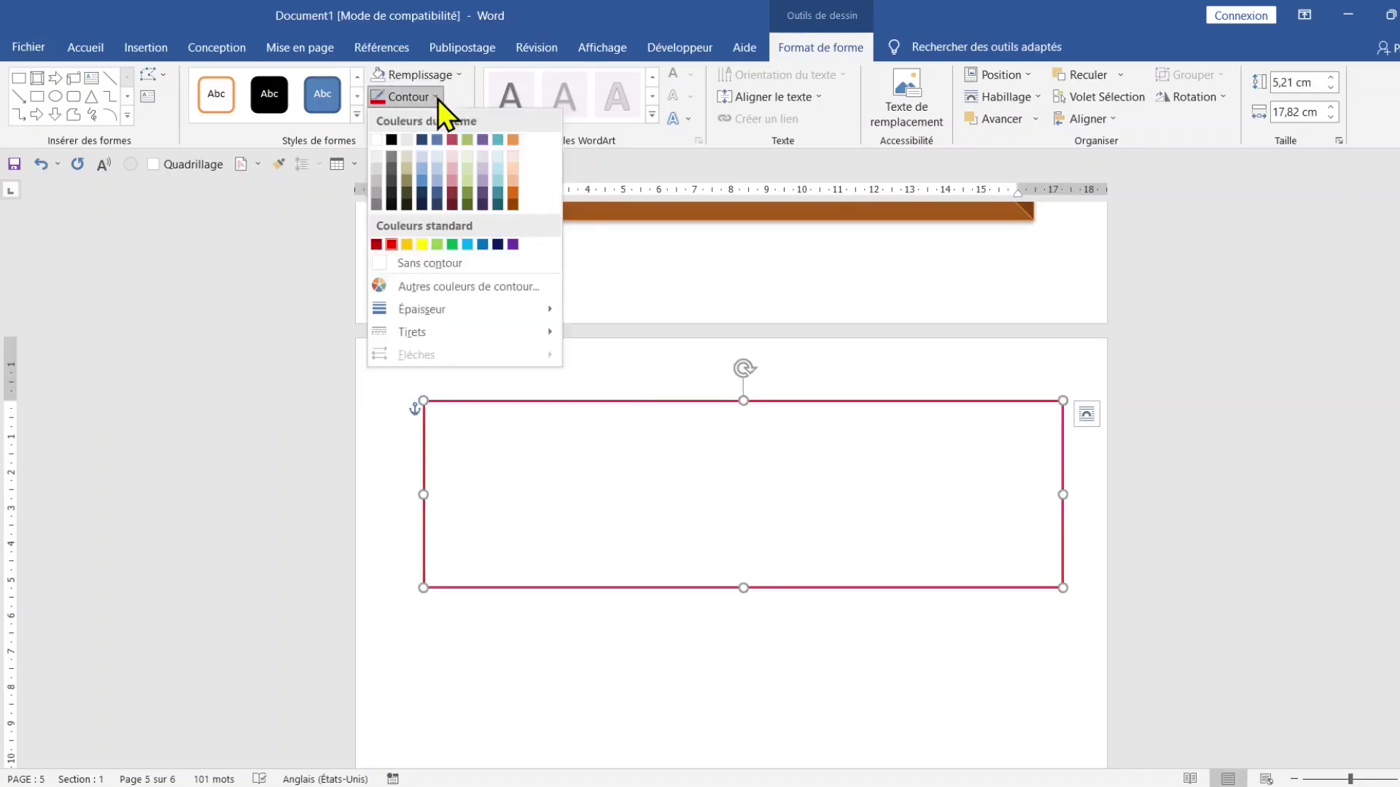
mouse_move(439, 330)
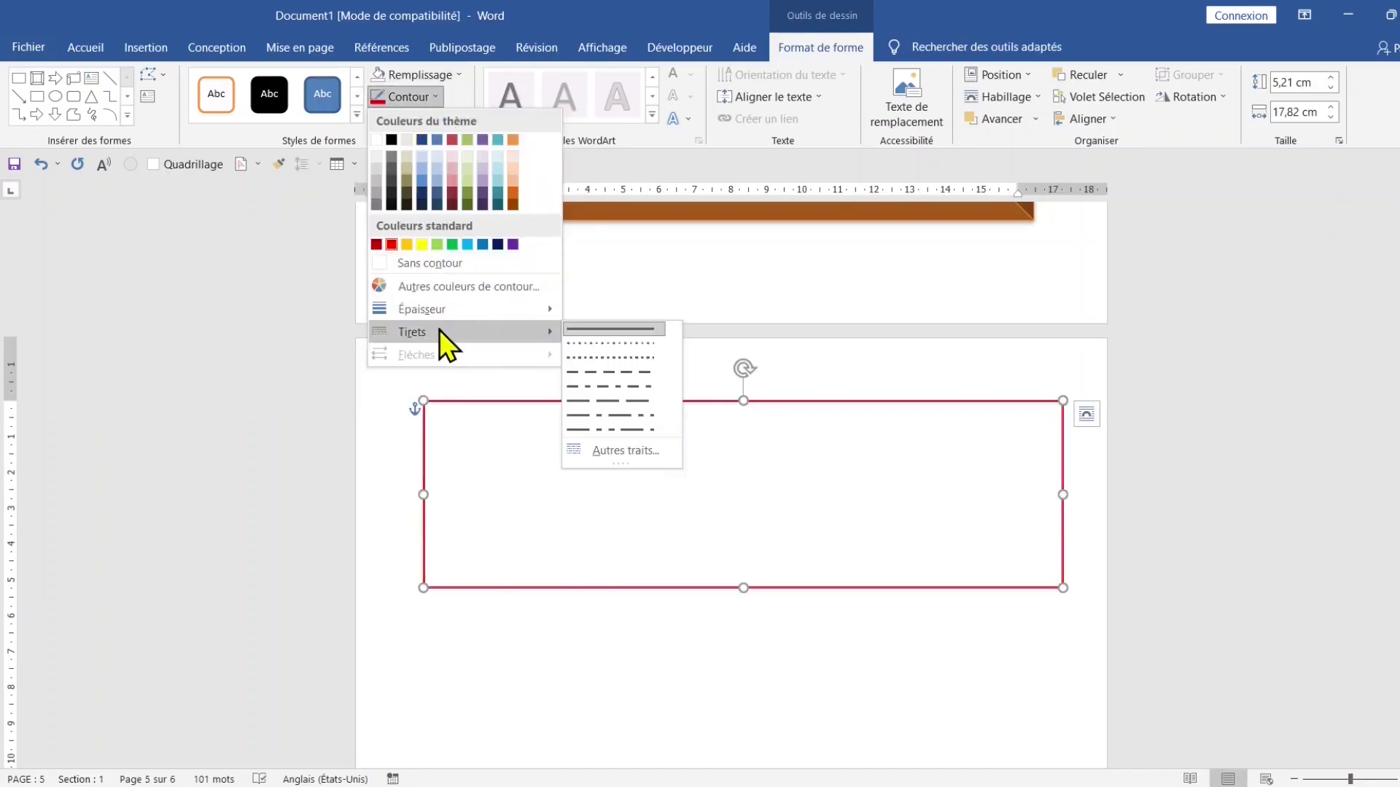
left_click(601, 356)
Enter "merci de votre temps !" within the dashed rectangle and enlarge the words "merci de votre temps" to size 72
type("mps")
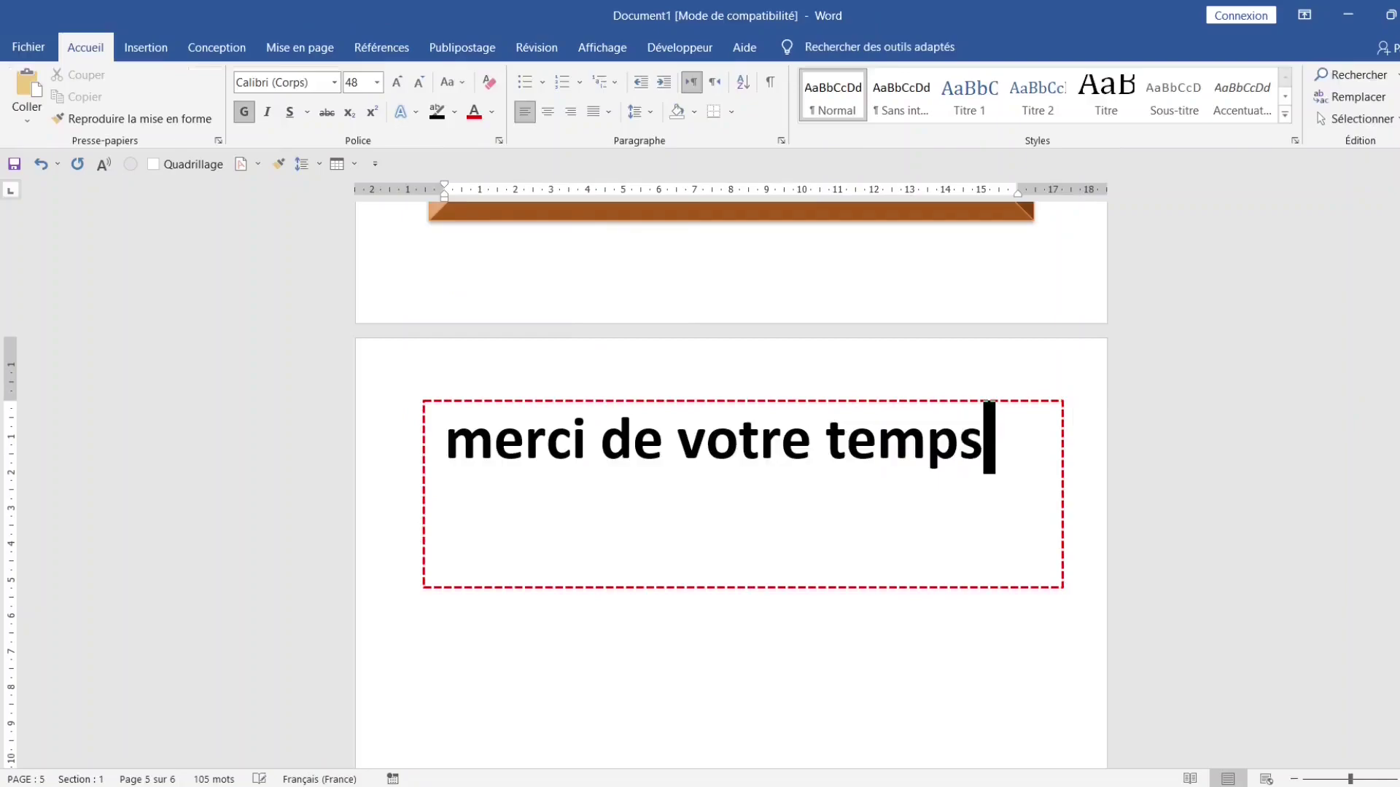
type(" !")
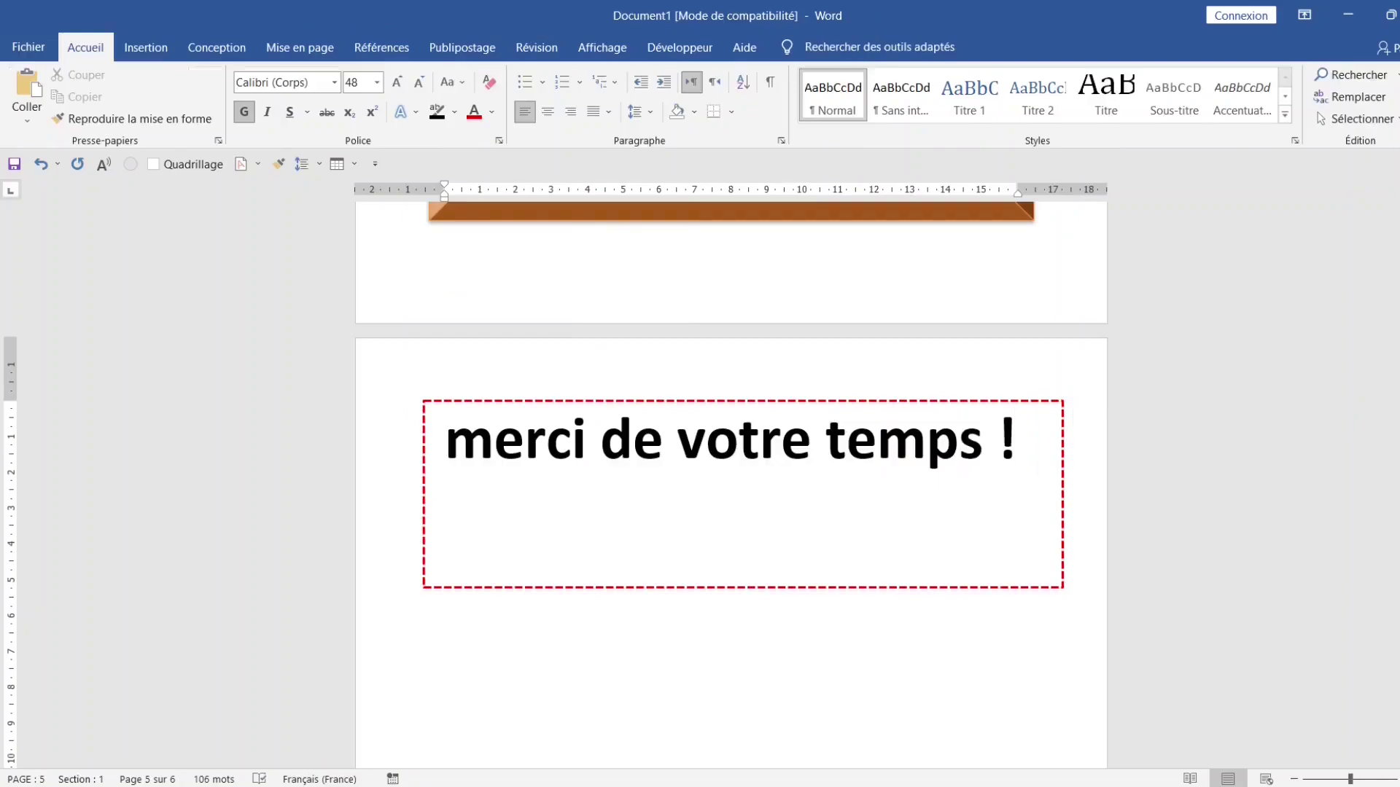
left_click_drag(447, 438, 924, 460)
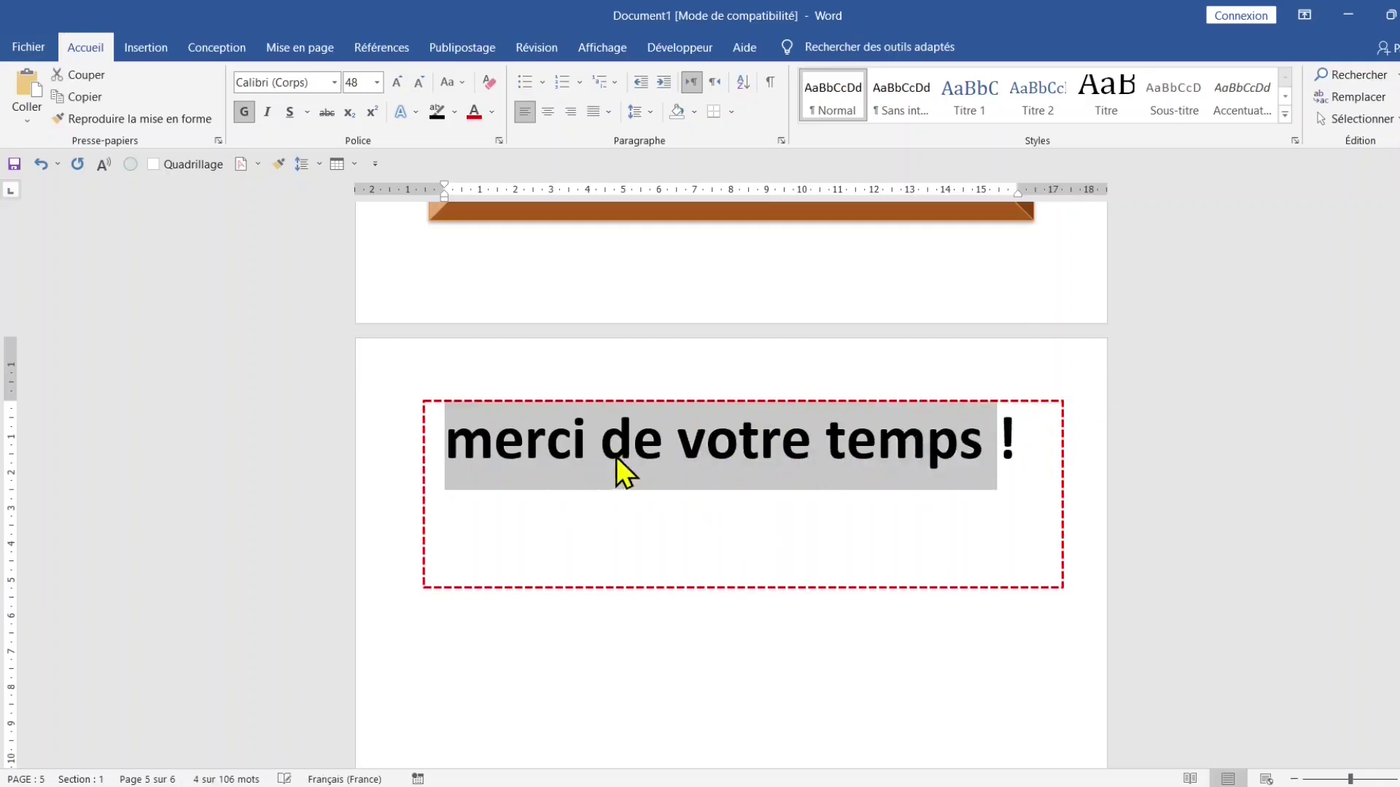
left_click(399, 80)
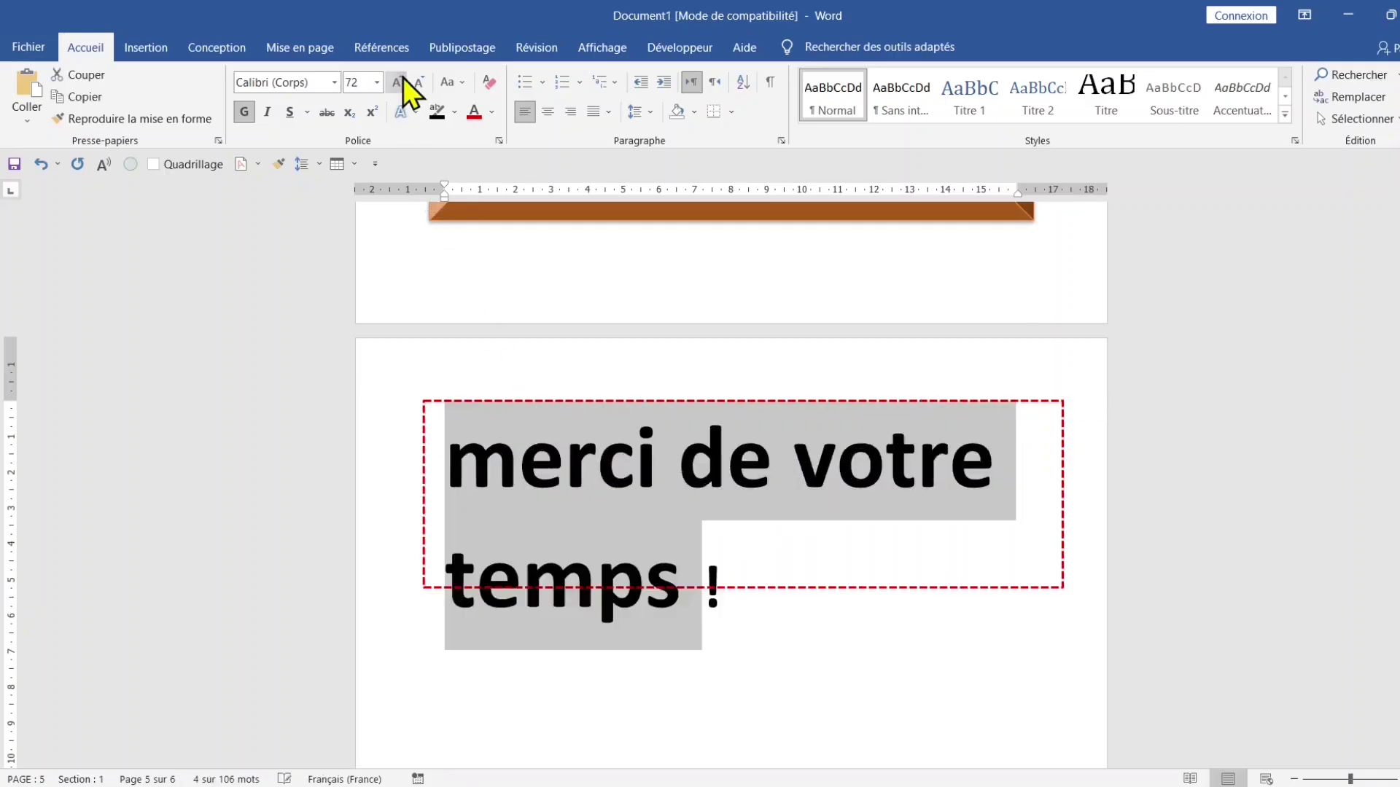